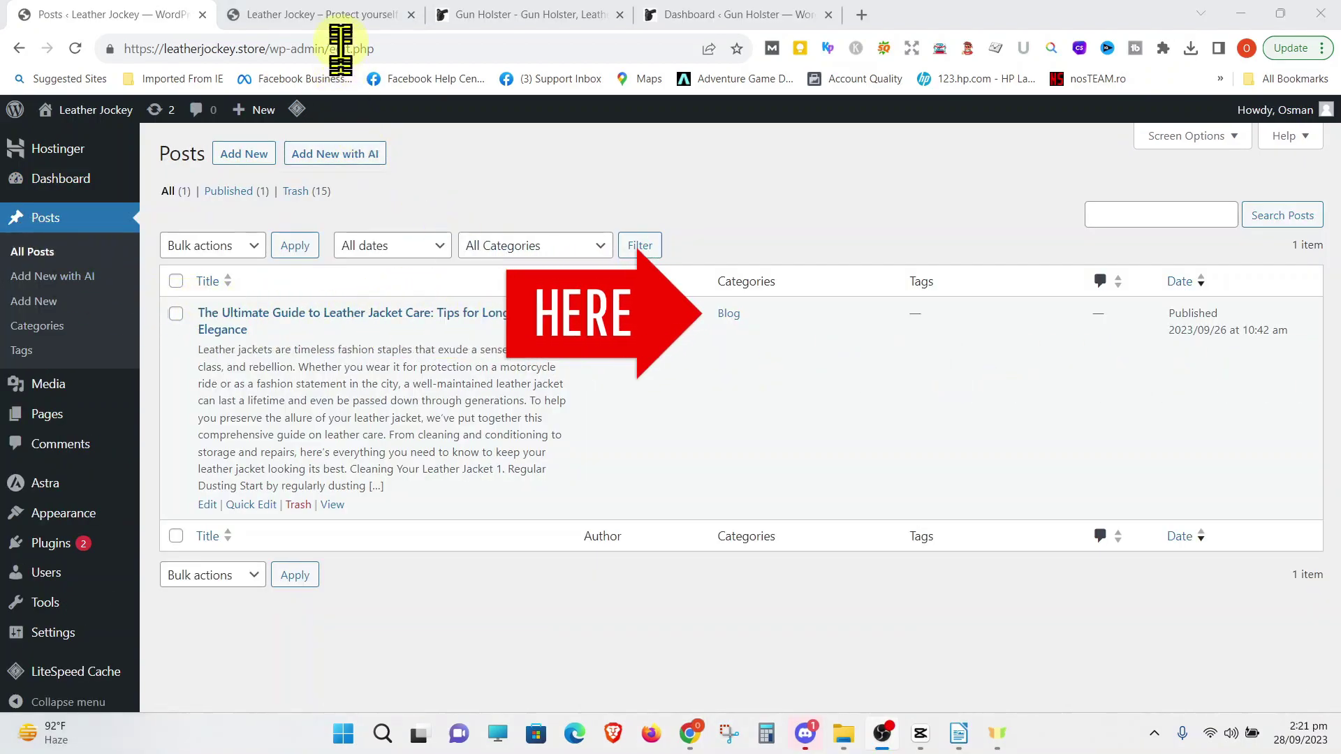
Reload the Leather Jockey homepage and scroll through its single leather jacket care post
click(333, 14)
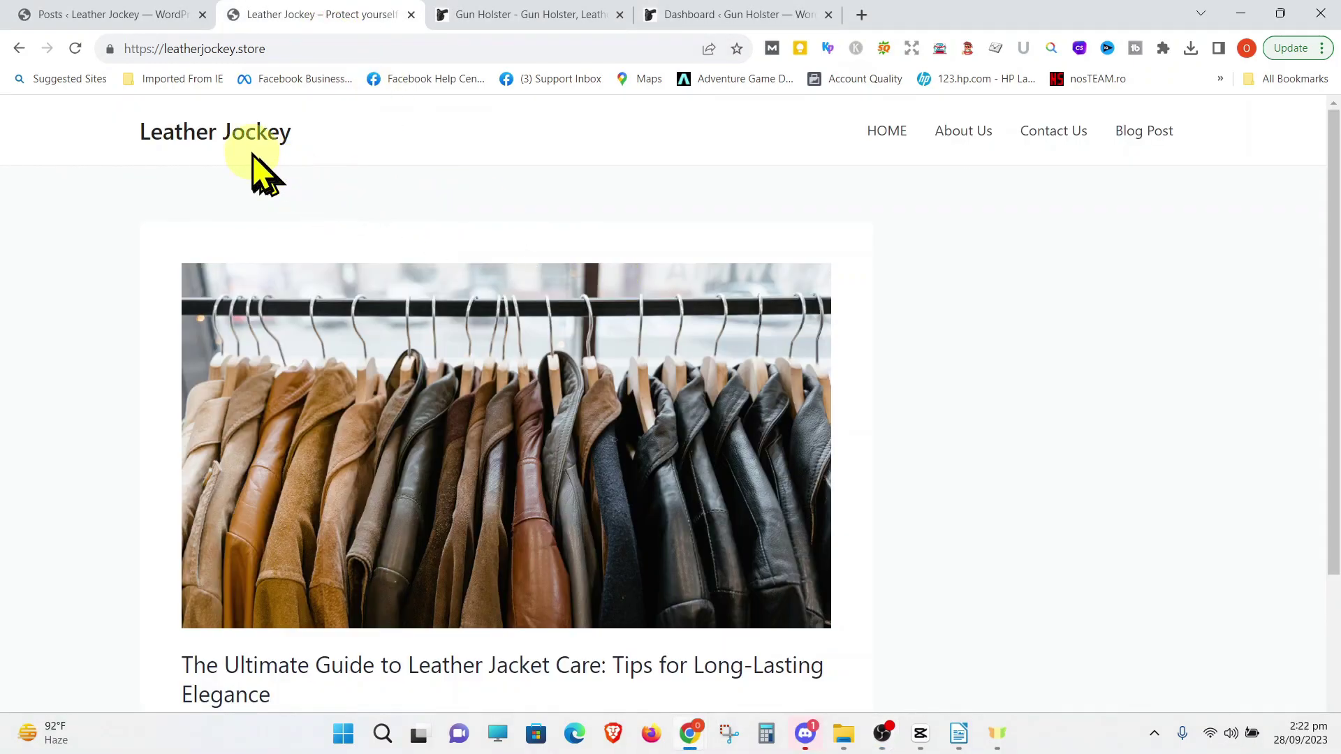
click(231, 134)
scroll(1145, 404, down, 3)
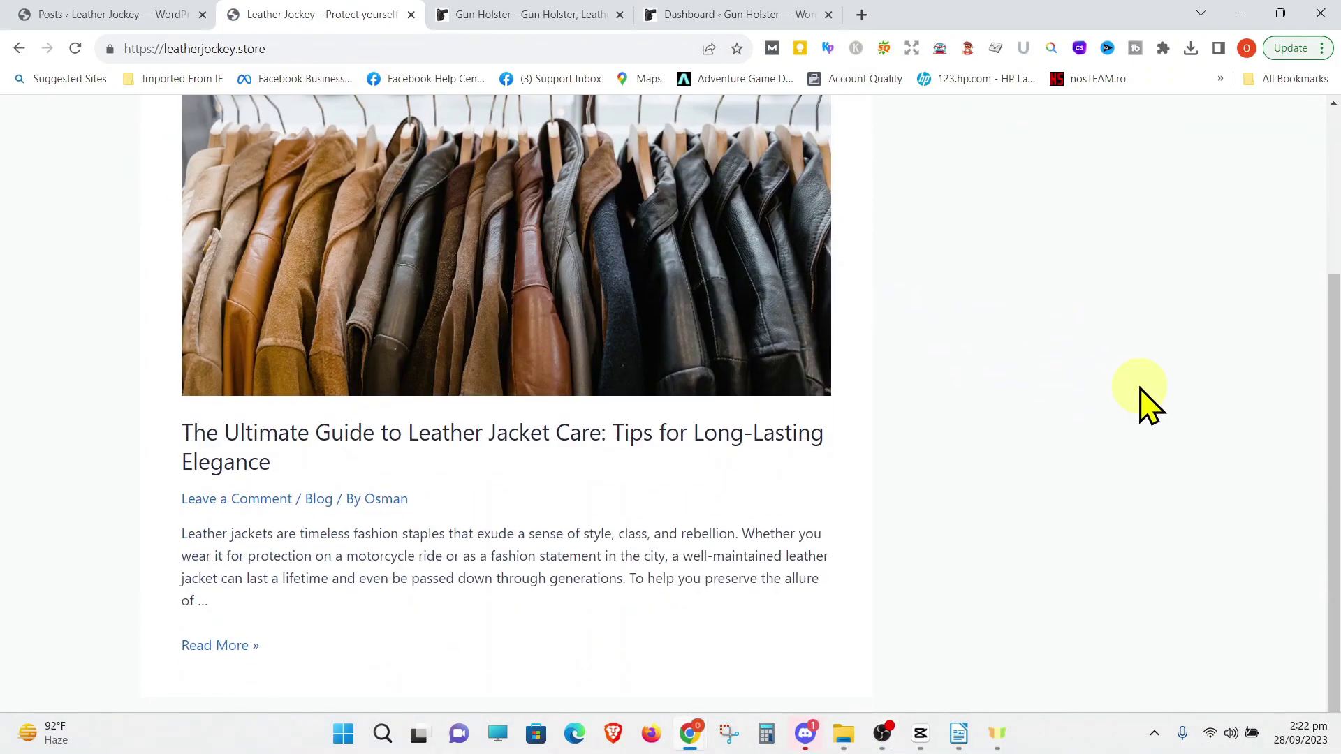
scroll(1145, 403, up, 3)
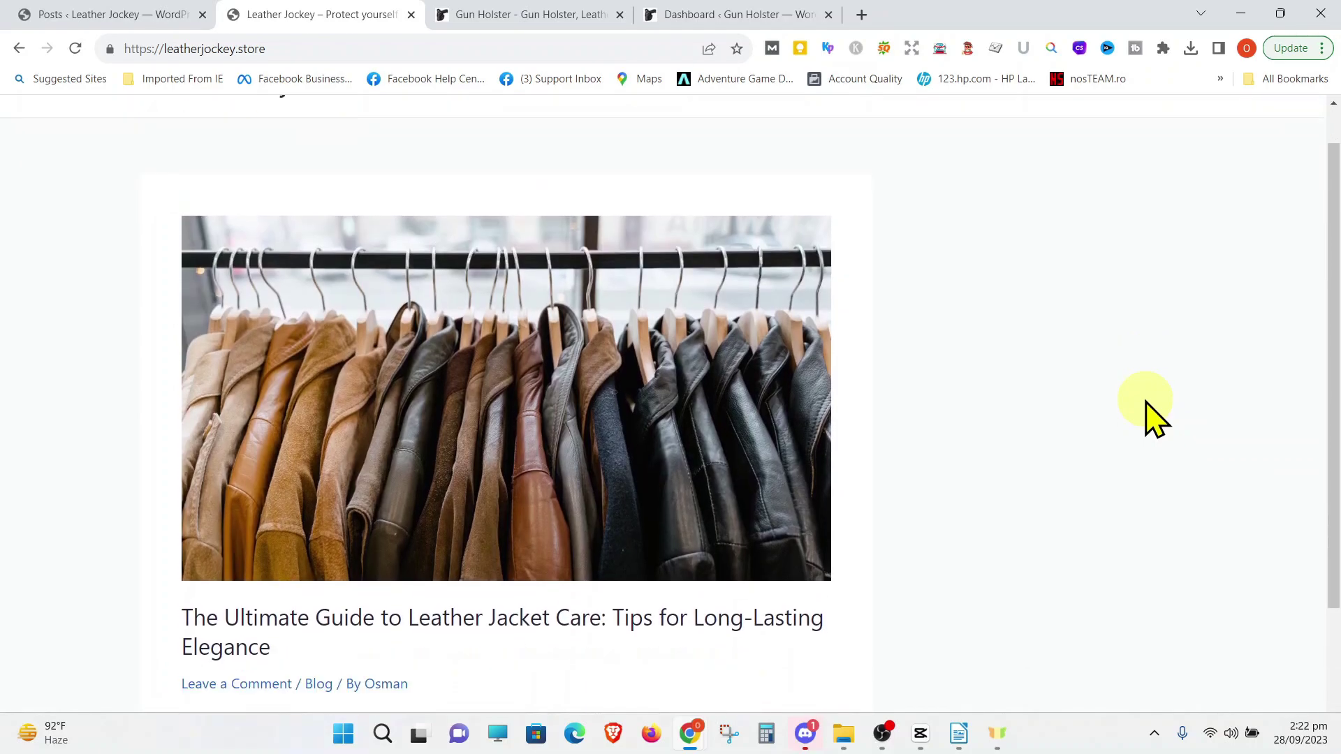
scroll(1146, 403, down, 3)
scroll(1146, 403, up, 3)
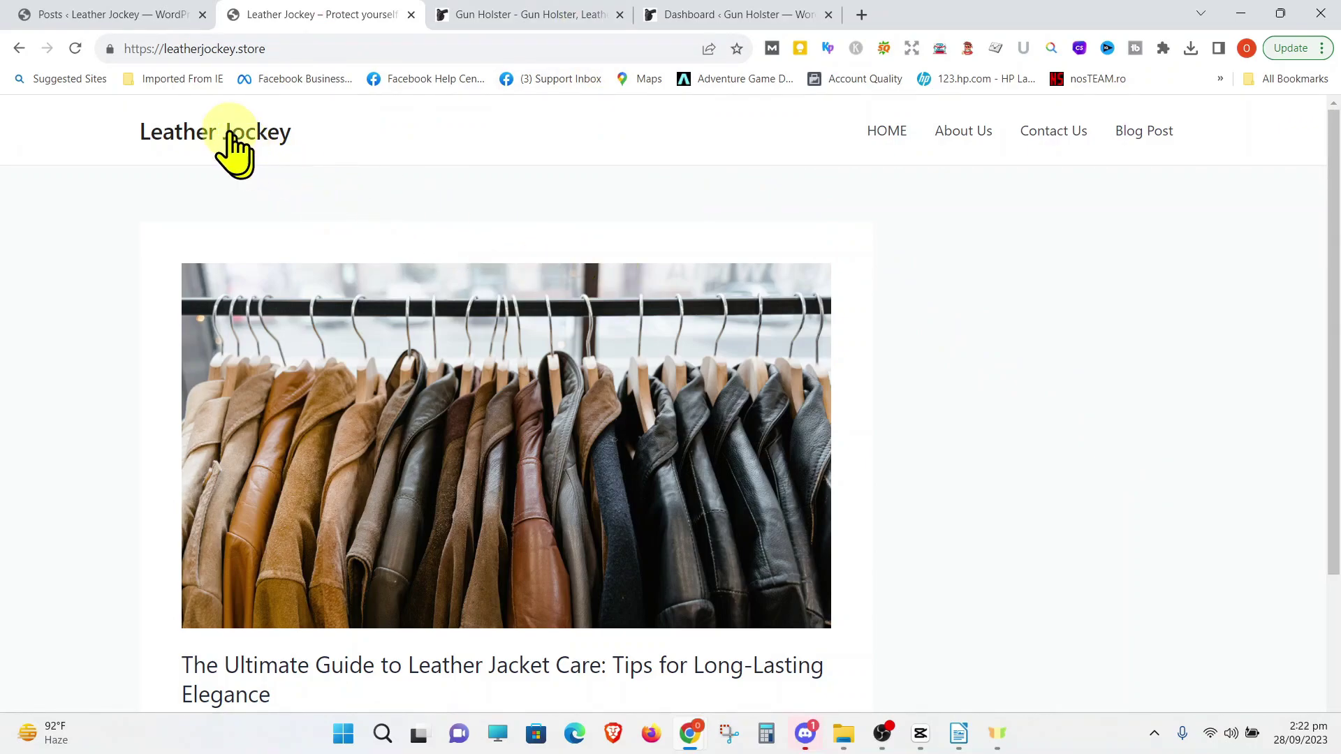
scroll(1142, 401, down, 3)
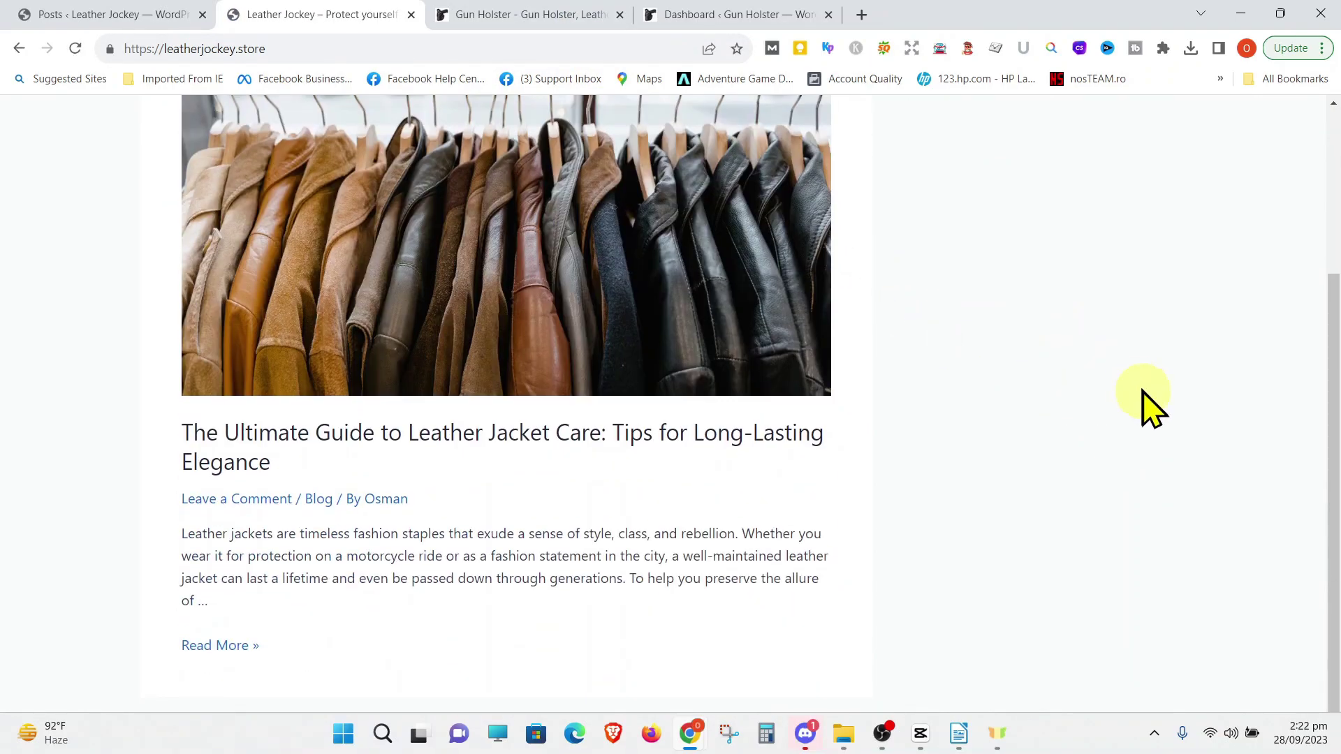
scroll(1143, 400, up, 3)
scroll(1145, 401, down, 3)
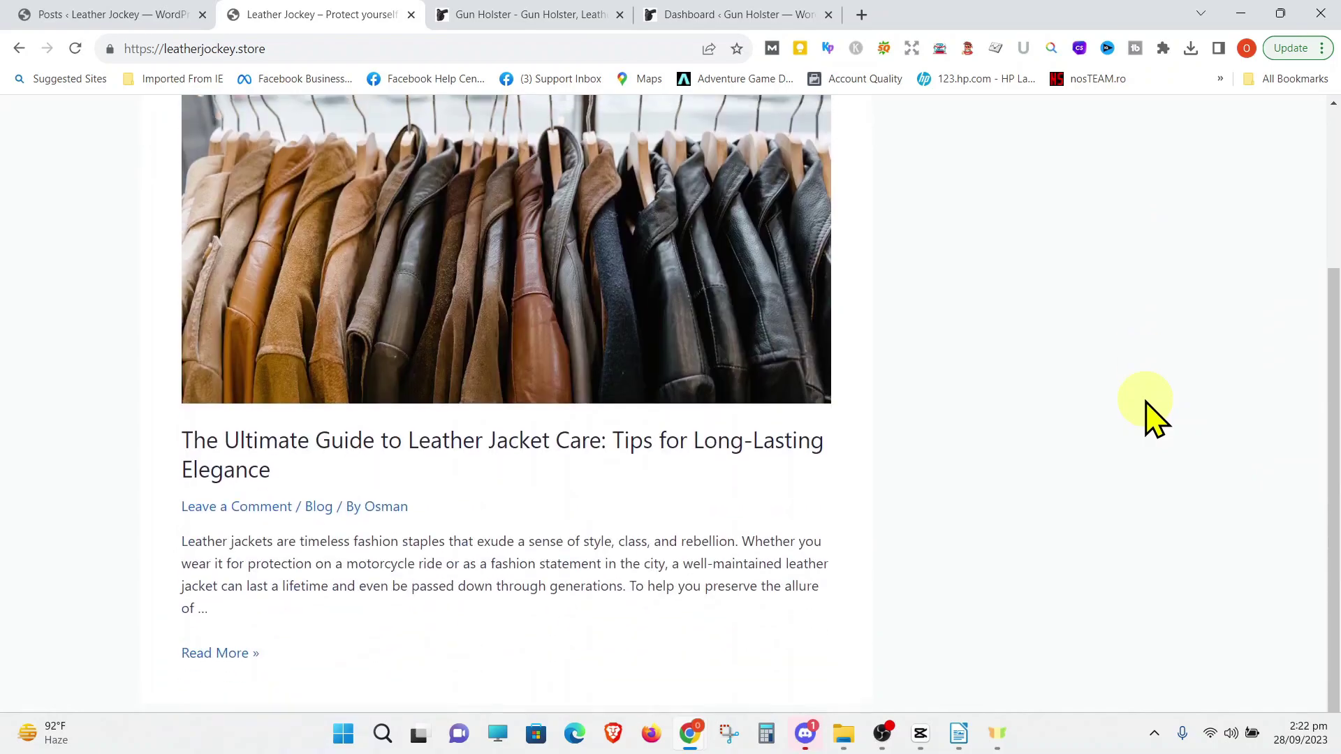
scroll(1146, 403, up, 3)
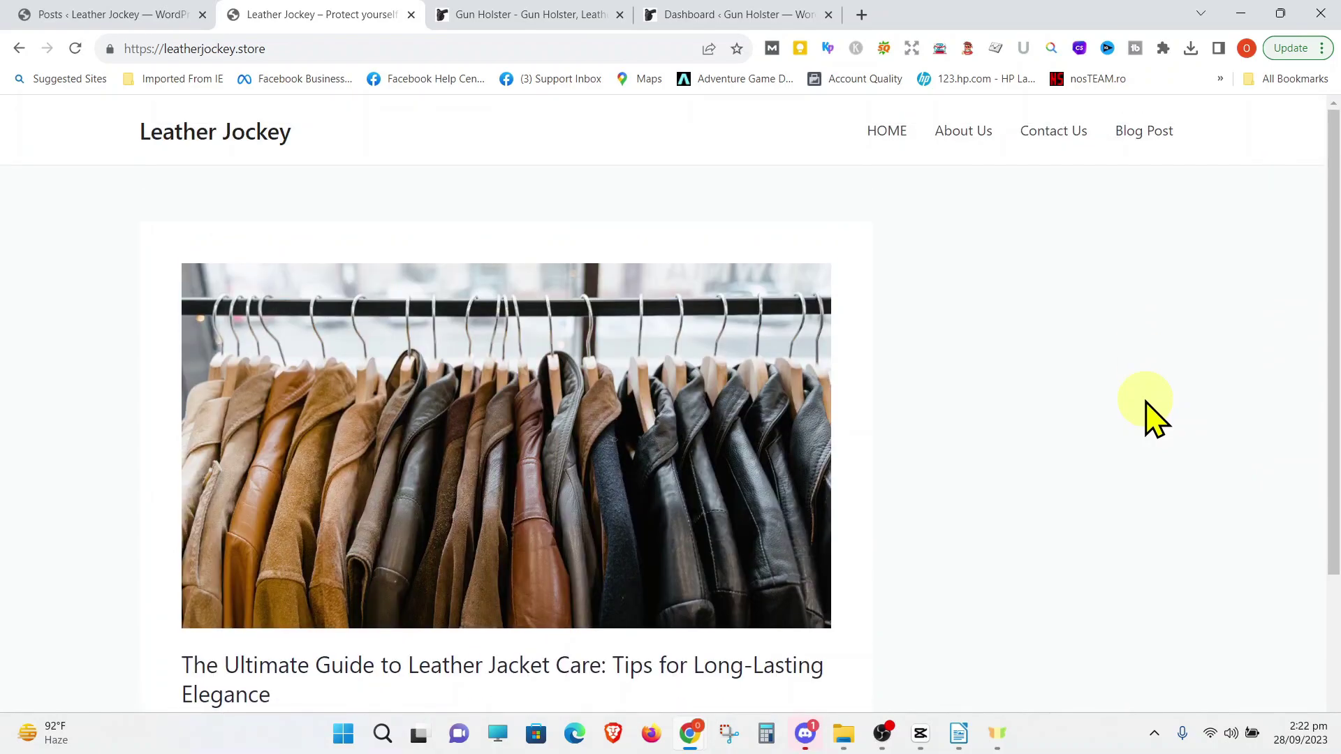
Switch to the Gun Holster site and scroll down to its sidebar Categories widget
click(589, 17)
scroll(1226, 385, down, 10)
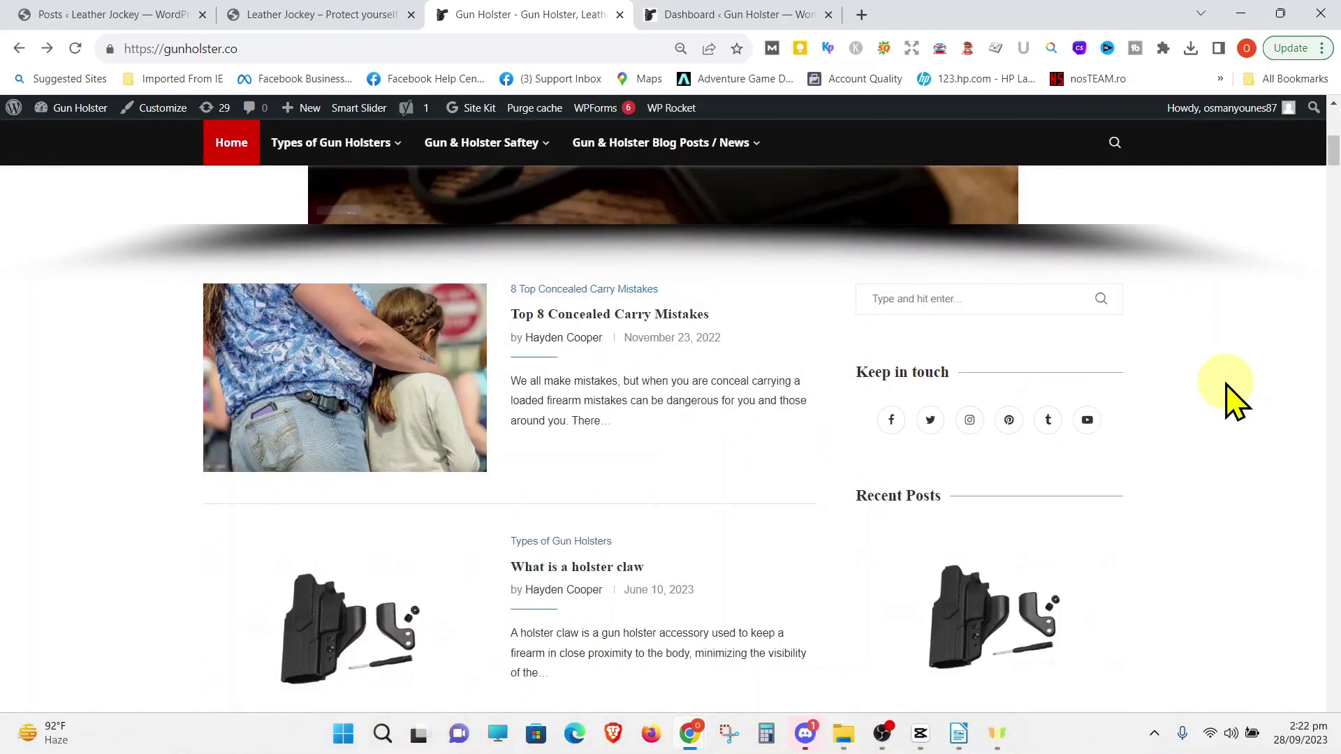
scroll(1225, 383, down, 12)
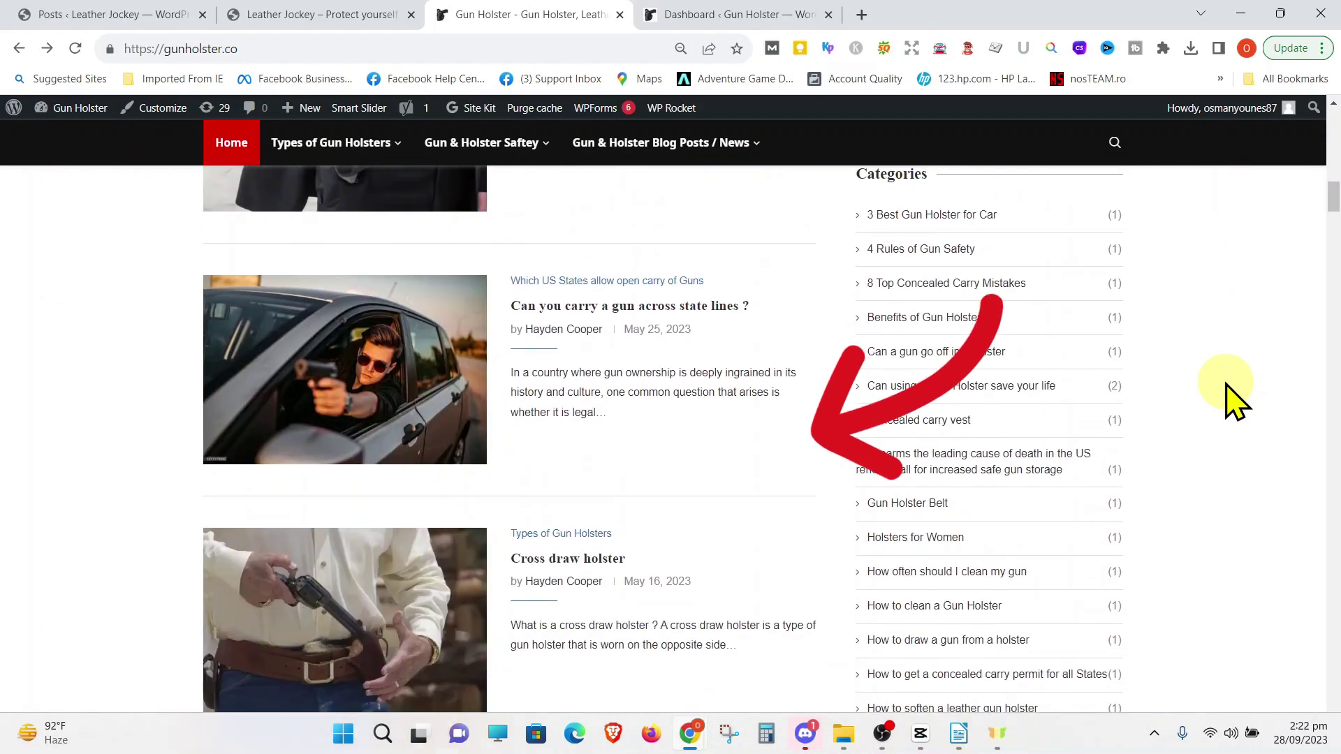
scroll(1233, 400, down, 12)
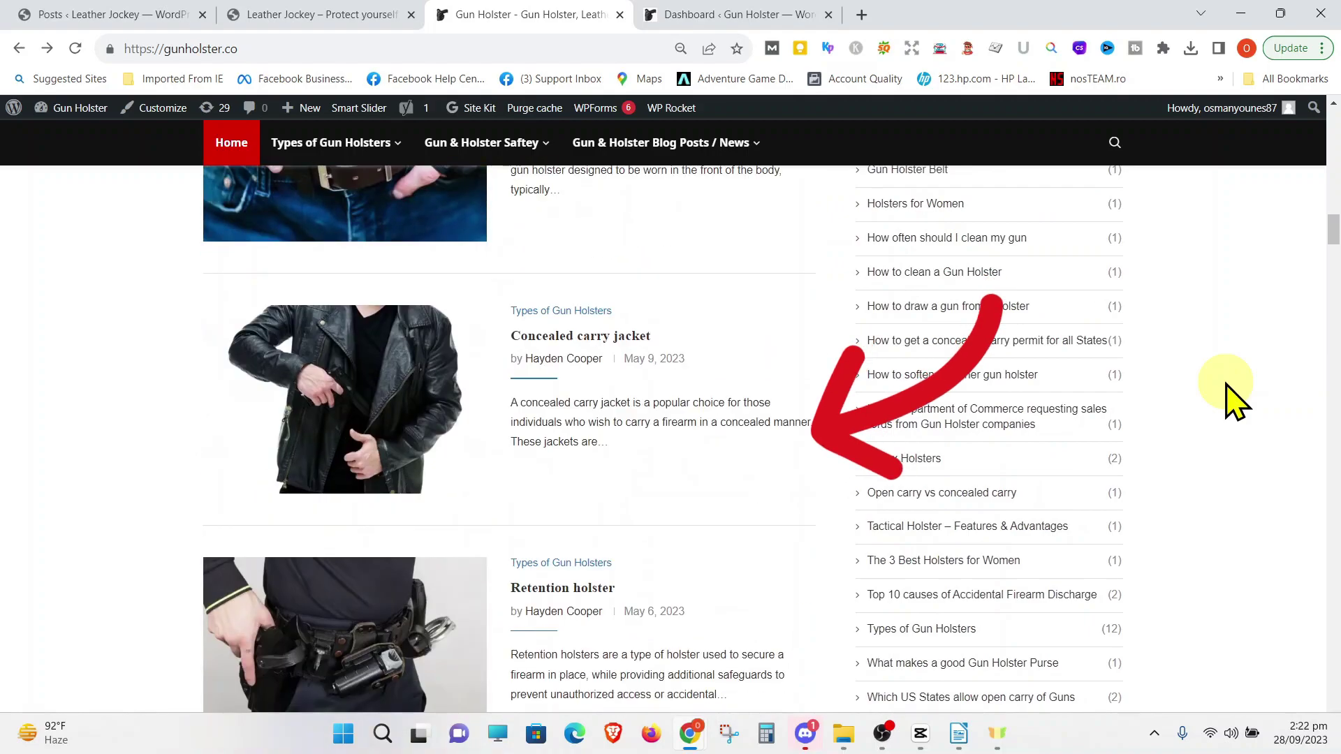
scroll(1246, 409, down, 10)
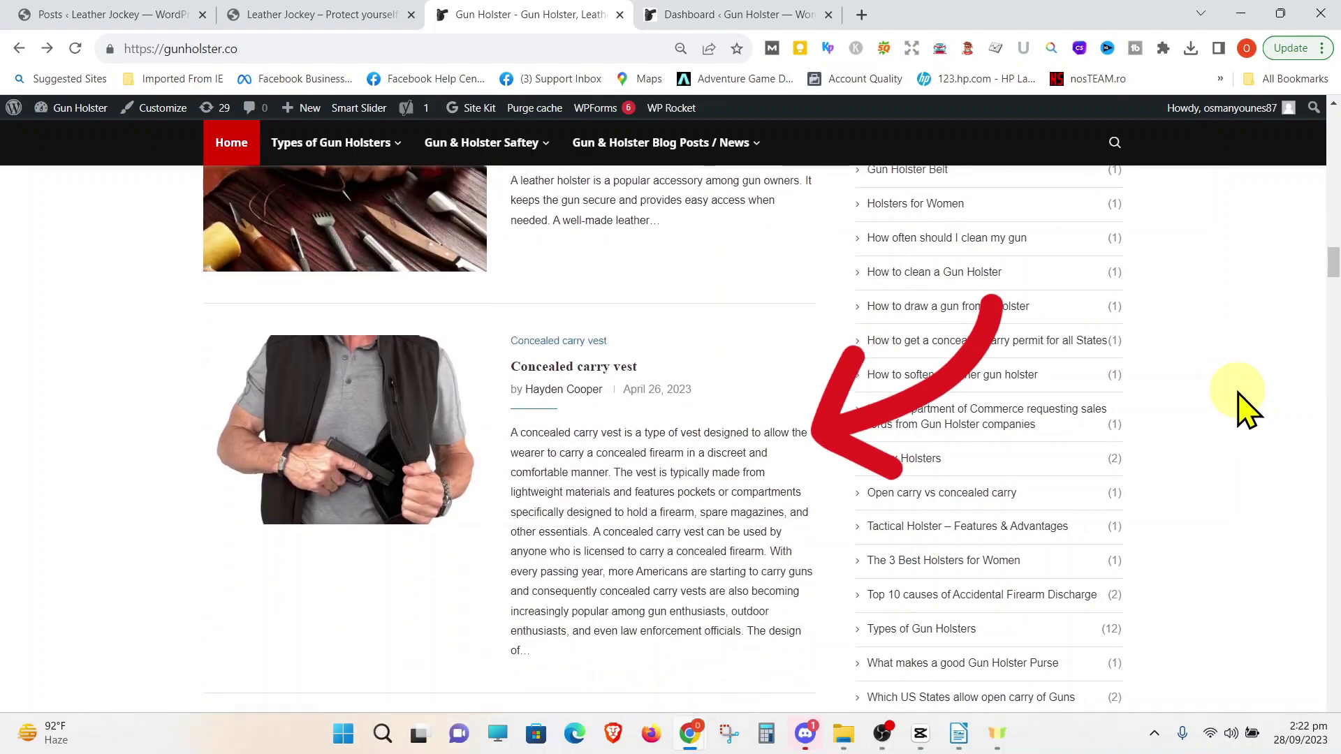
scroll(1246, 408, down, 10)
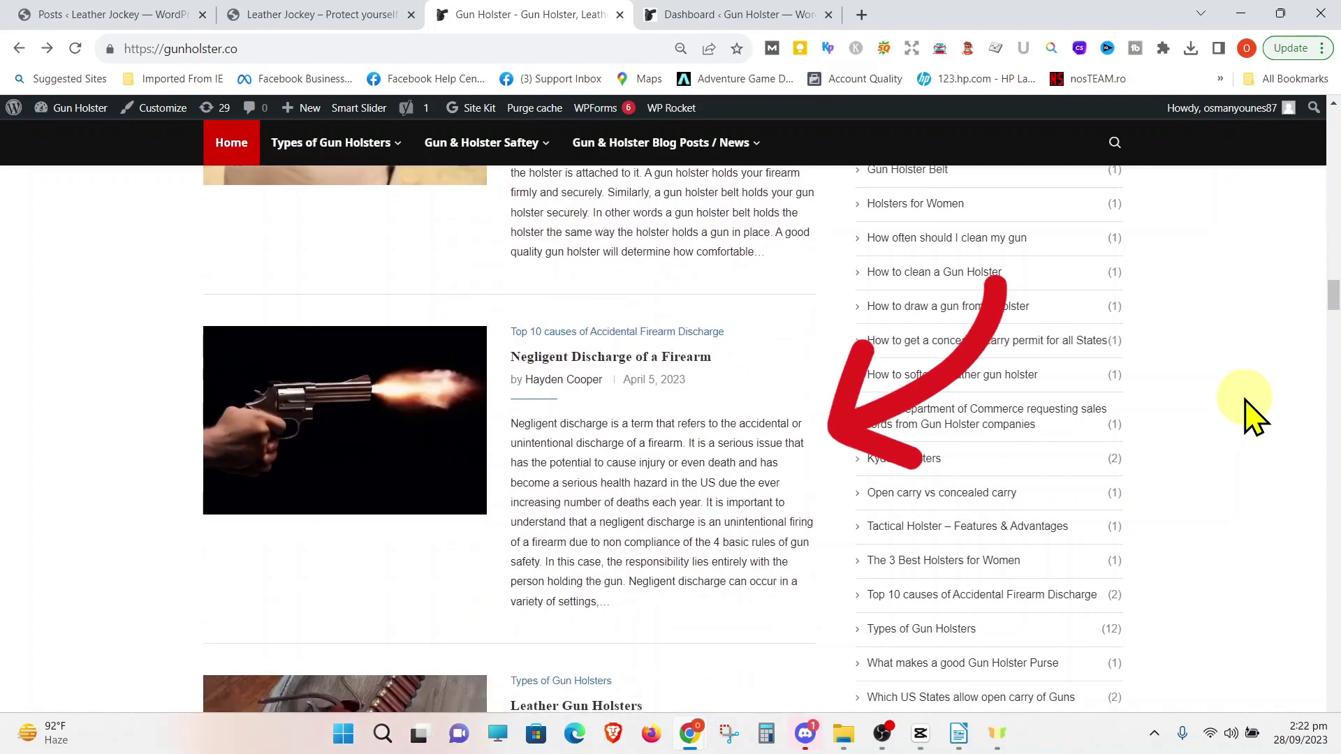
scroll(1246, 408, down, 11)
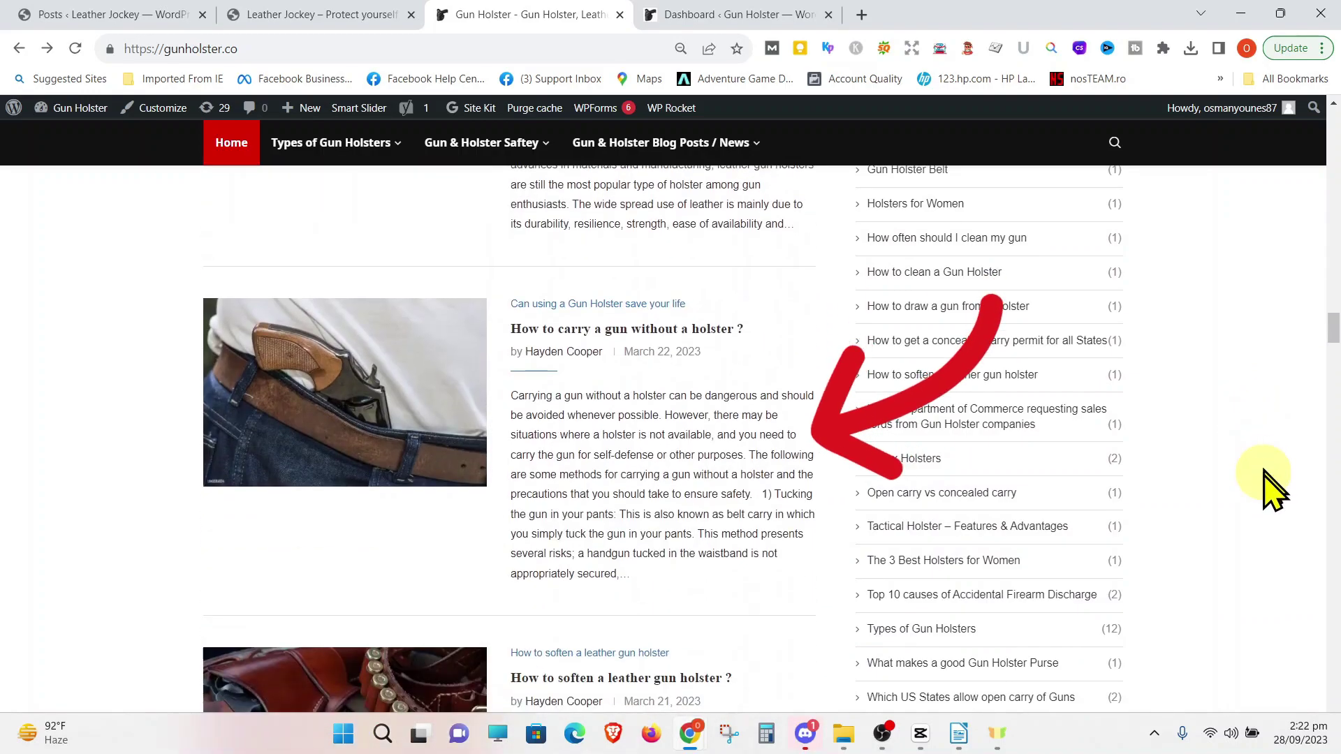
scroll(1270, 495, down, 11)
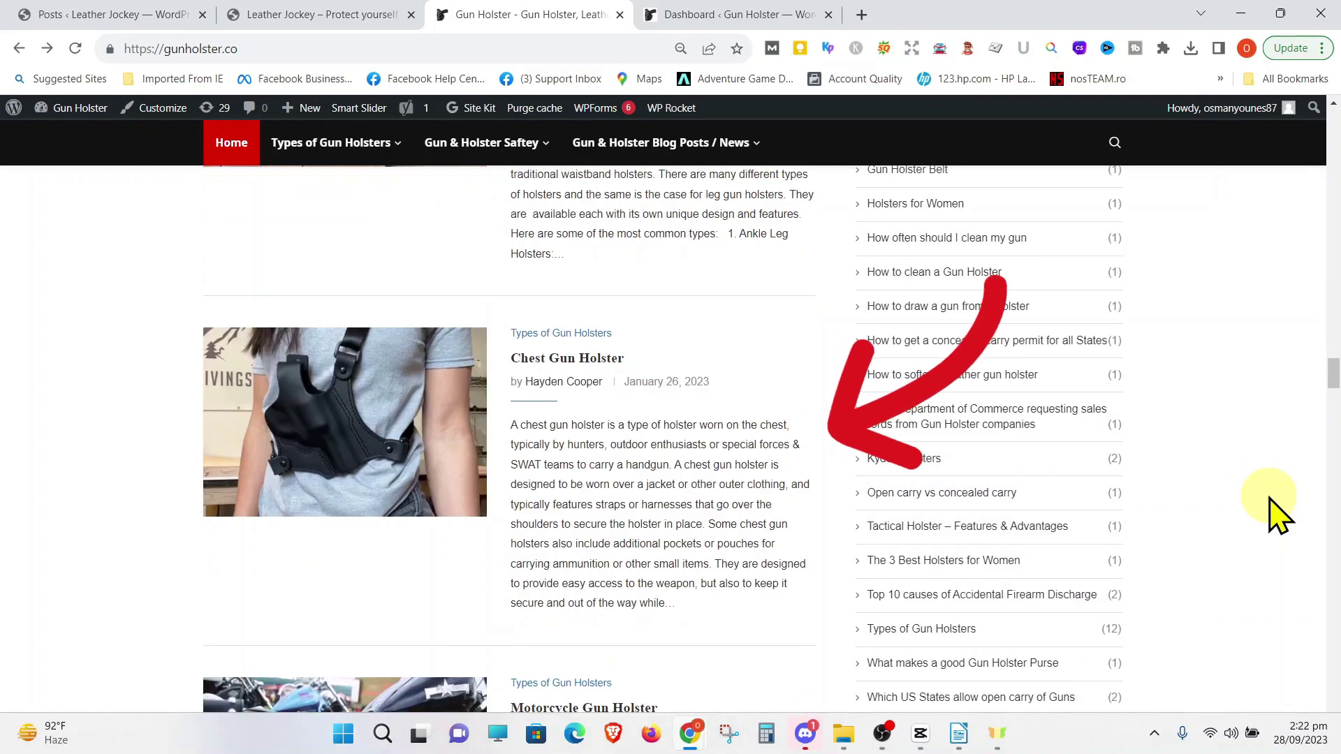
scroll(1269, 497, down, 10)
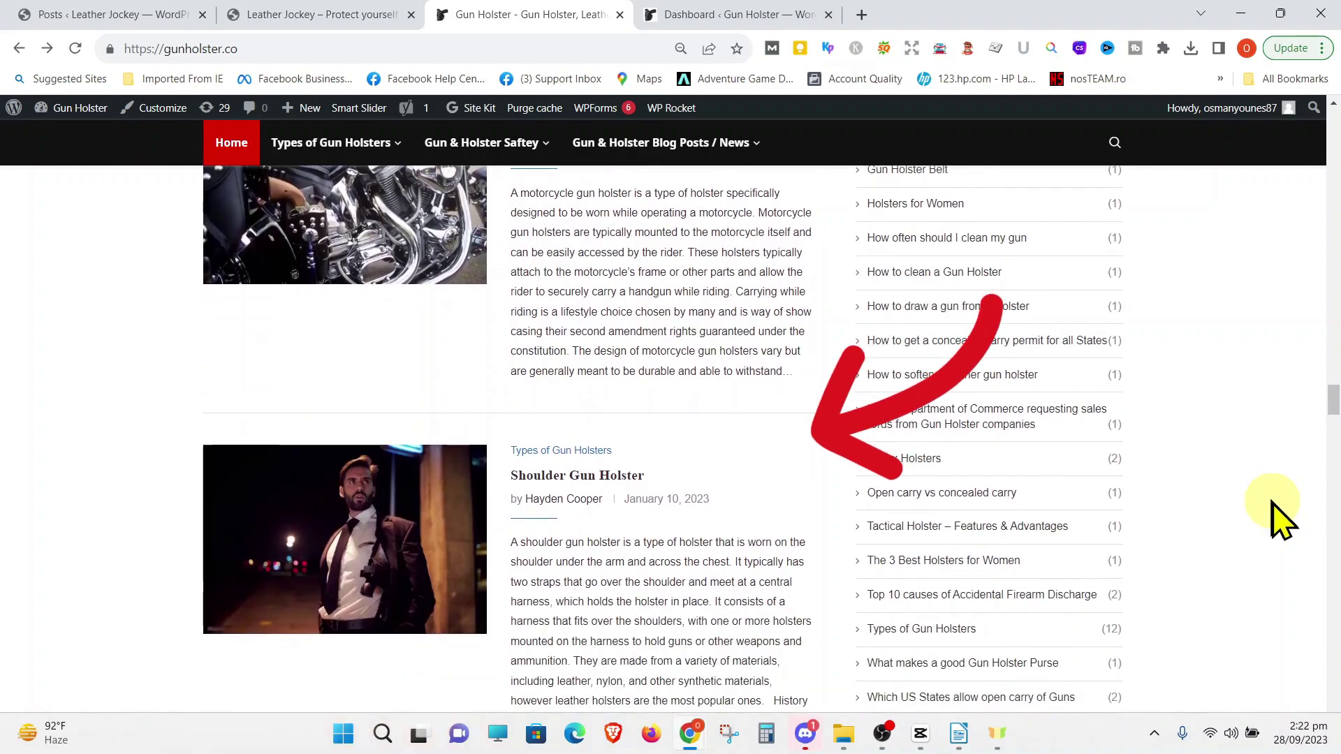
scroll(1282, 530, down, 11)
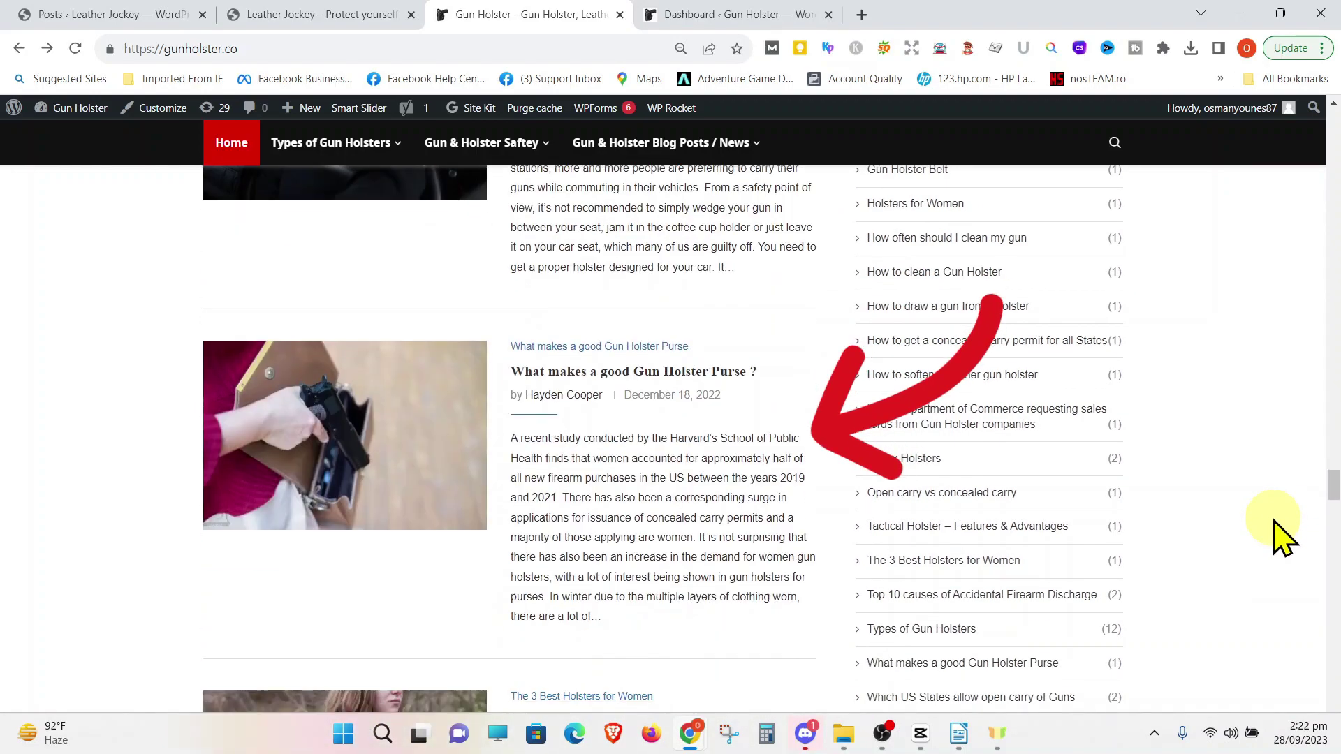
scroll(1273, 521, down, 11)
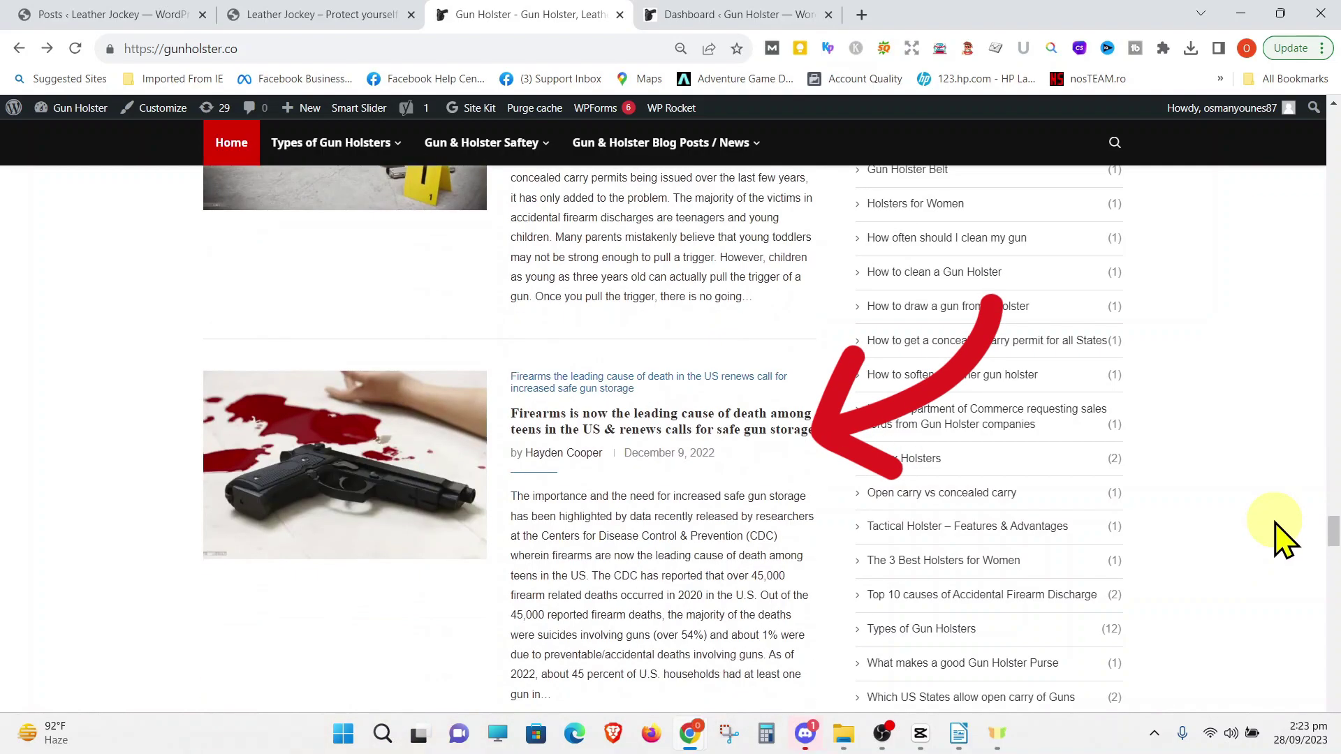
scroll(1284, 541, down, 9)
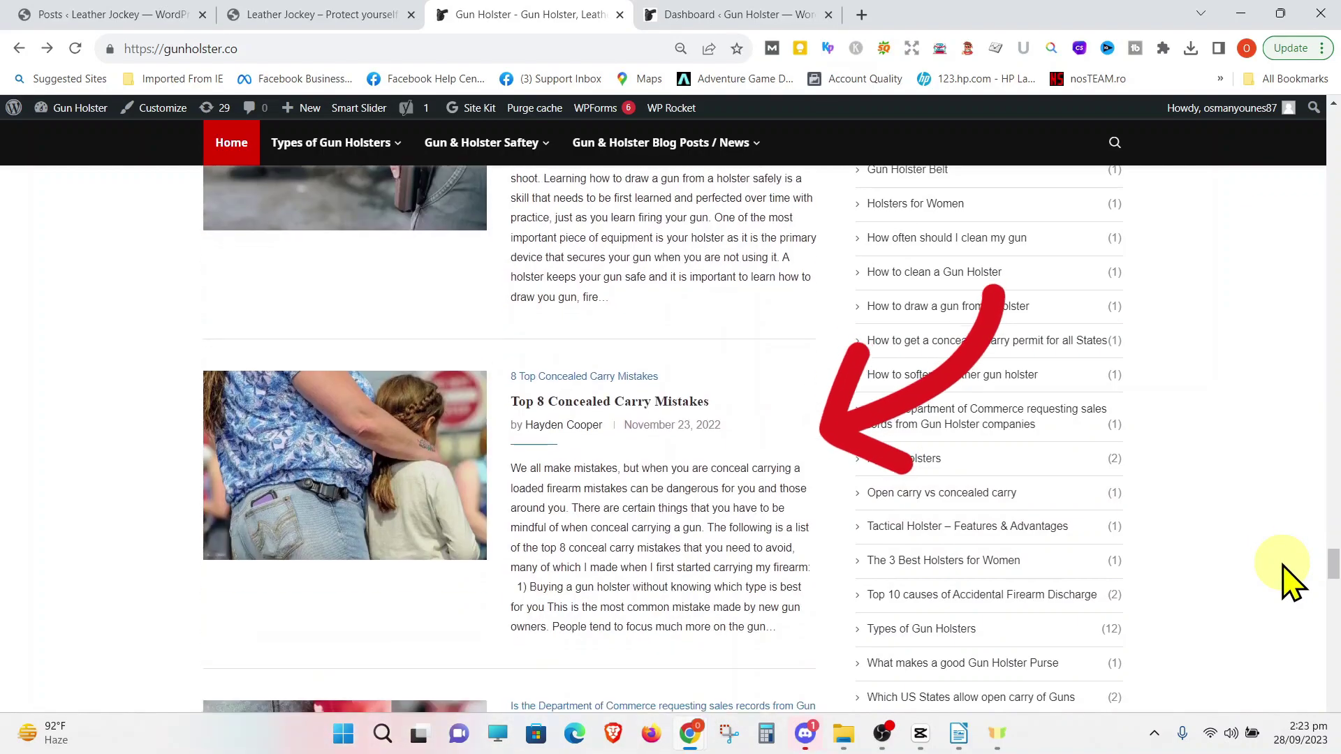
scroll(1288, 583, down, 9)
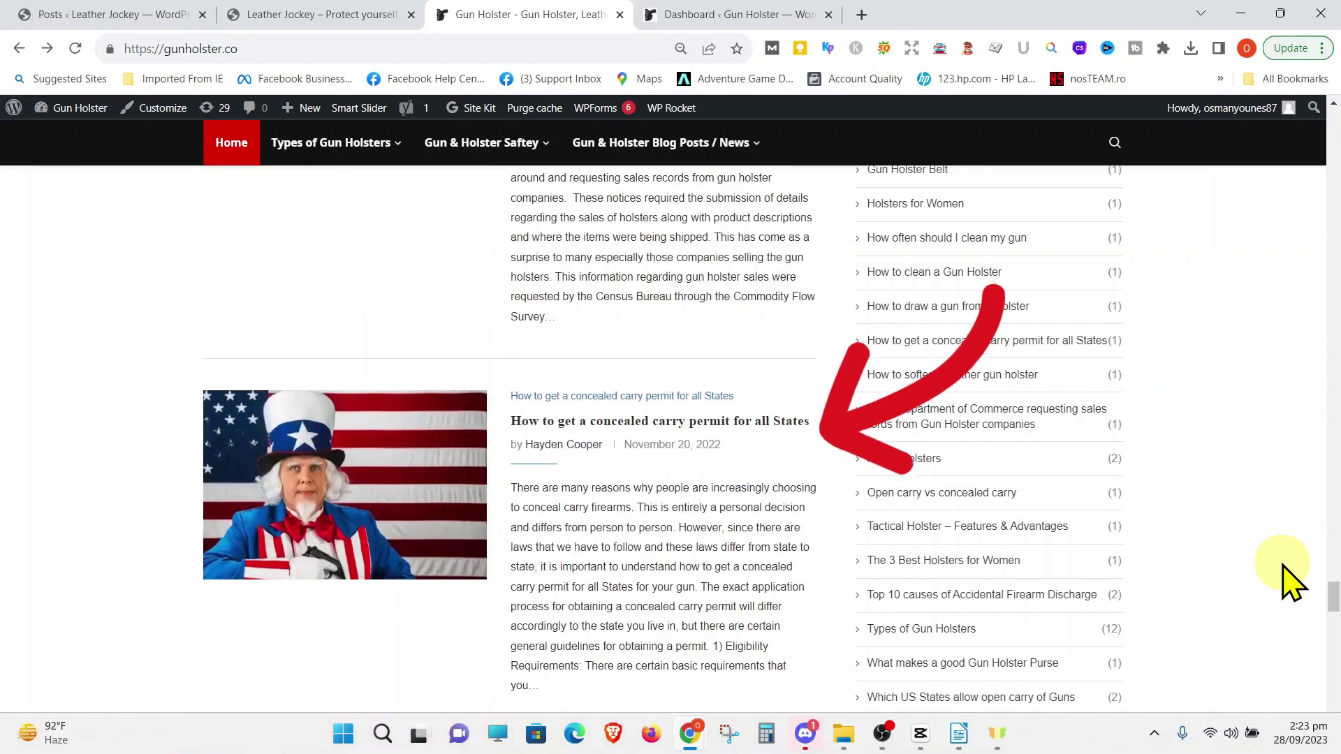
scroll(1288, 583, down, 9)
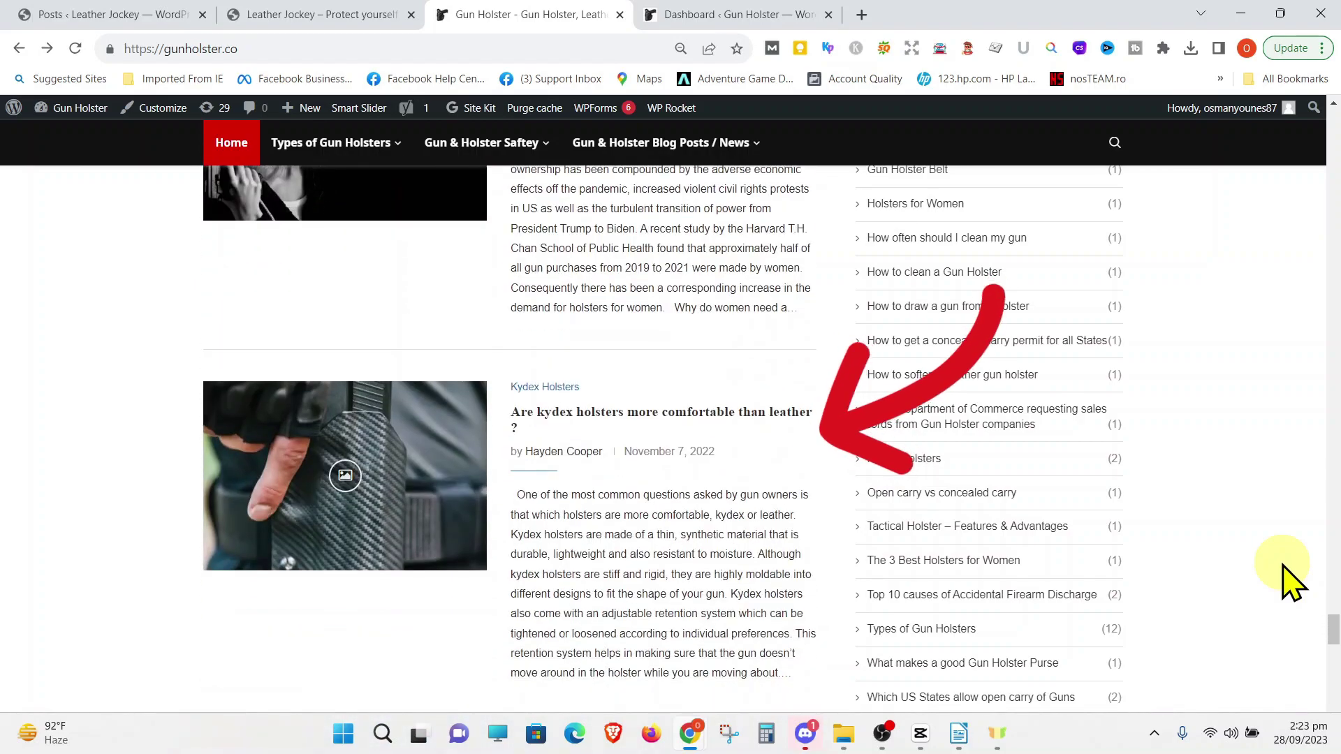
scroll(1288, 583, down, 6)
scroll(1288, 583, down, 4)
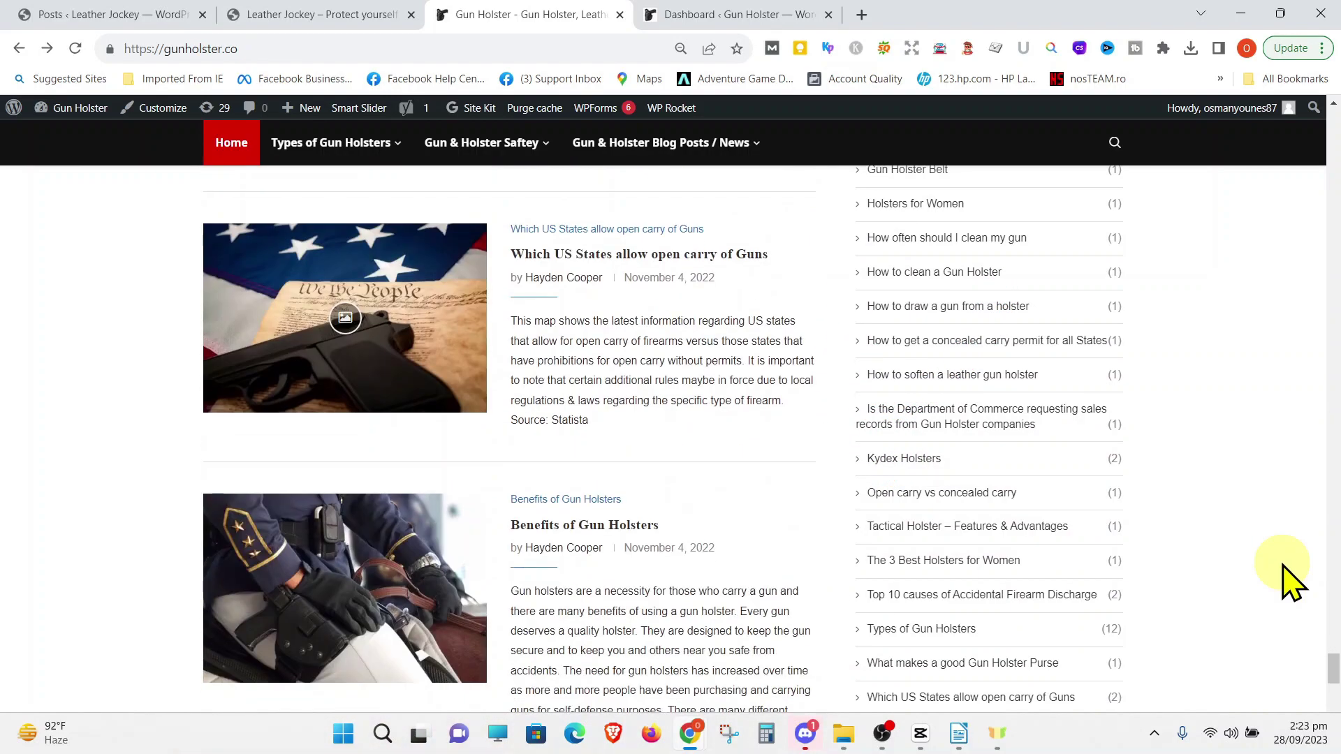
scroll(1288, 583, down, 4)
scroll(1288, 583, down, 3)
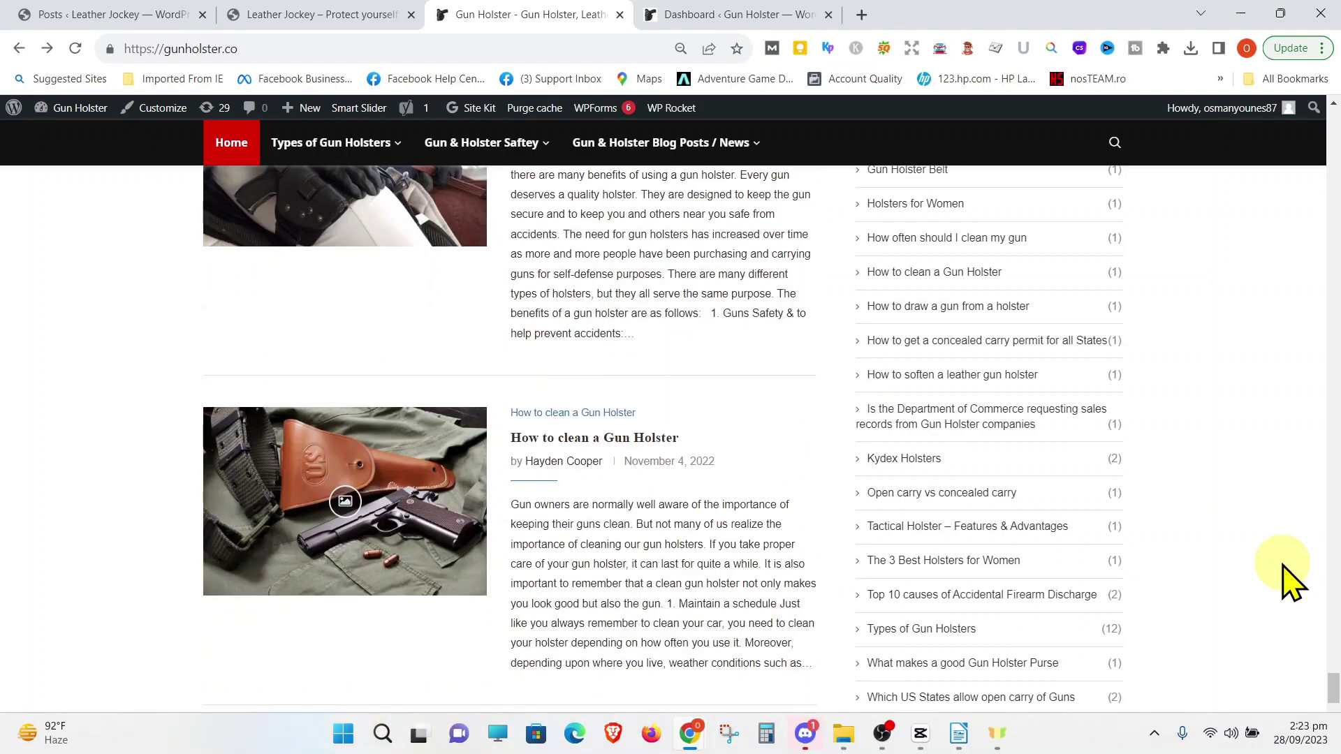
scroll(1287, 568, up, 3)
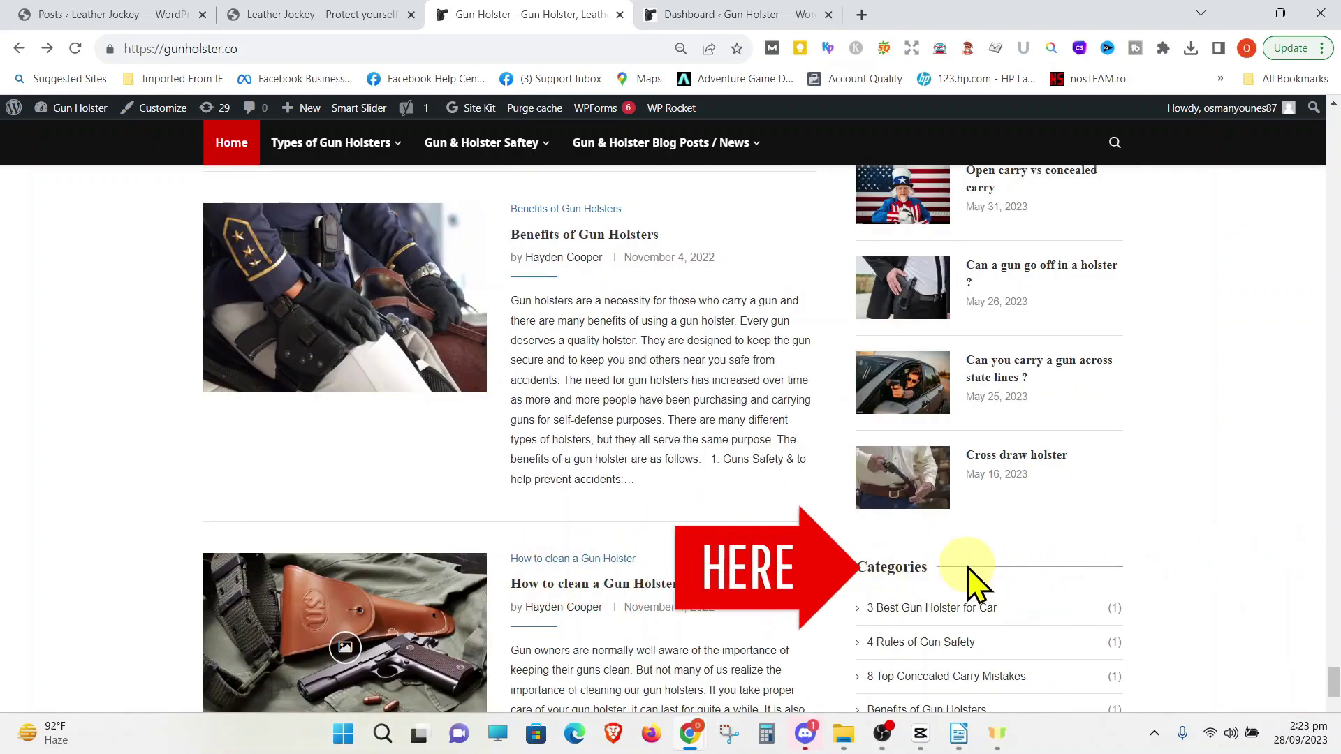
scroll(1113, 577, down, 7)
scroll(1206, 558, down, 5)
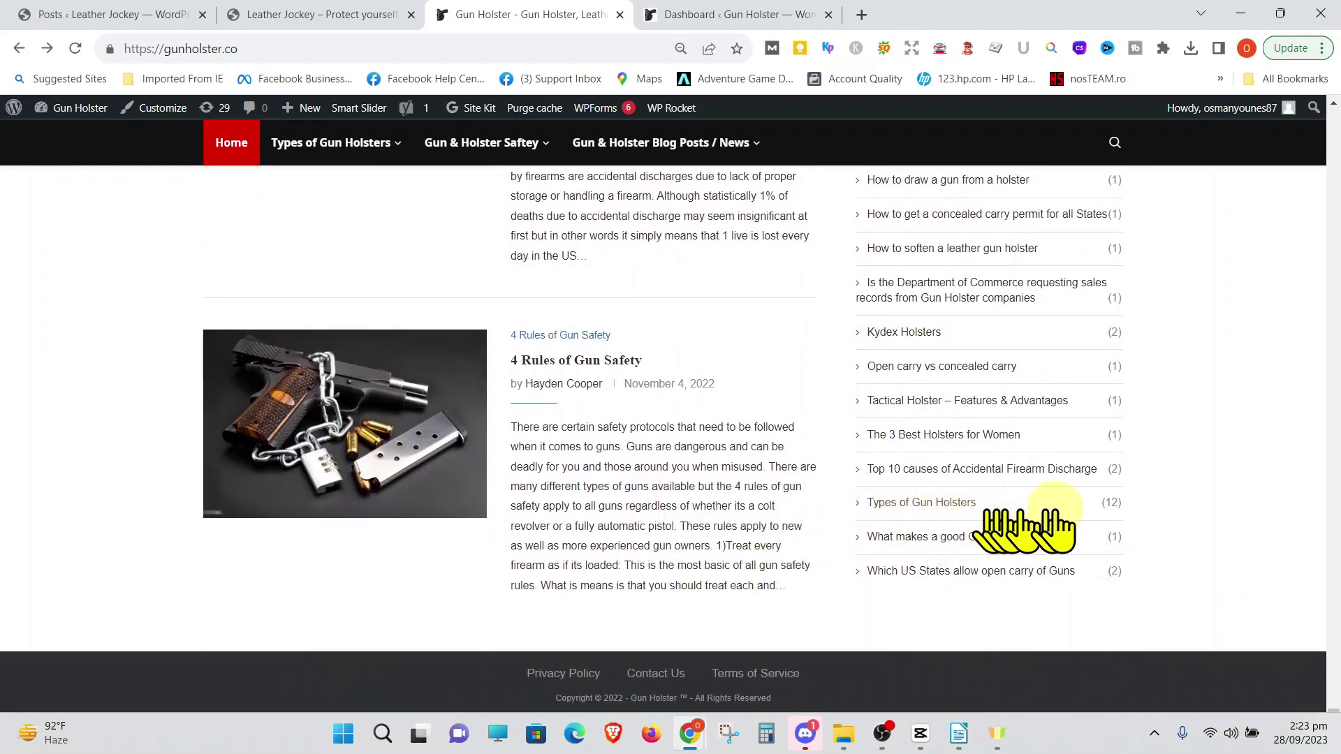
Browse the Types of Gun Holsters archive, then return to the Leather Jockey admin Posts
click(919, 506)
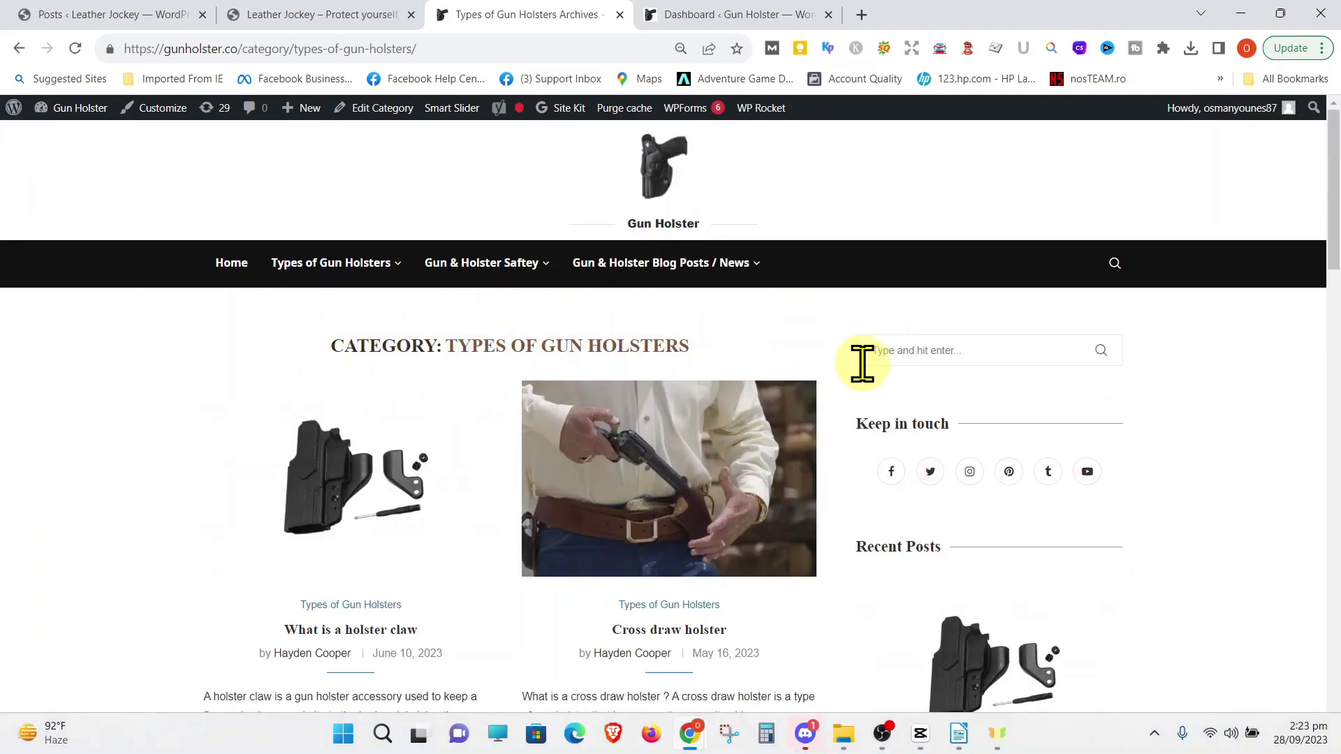
scroll(865, 377, down, 5)
scroll(861, 380, down, 8)
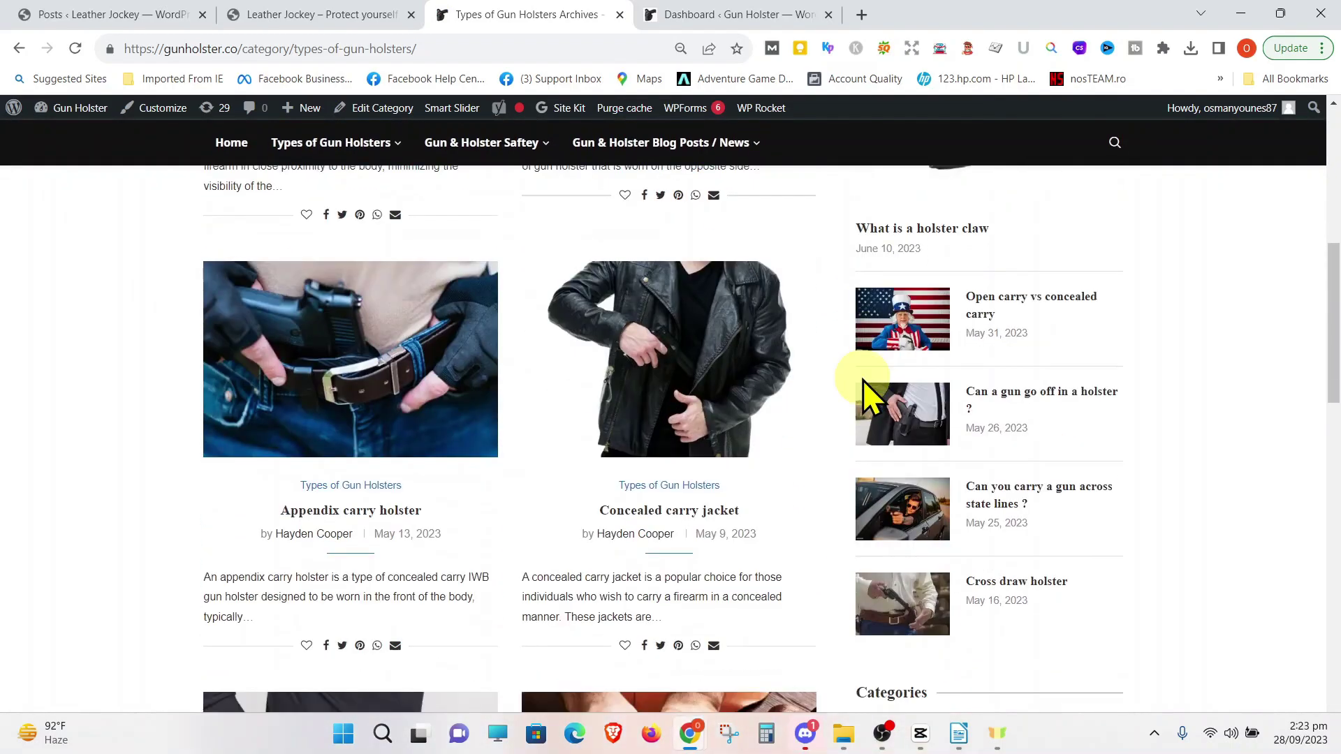
scroll(861, 380, down, 5)
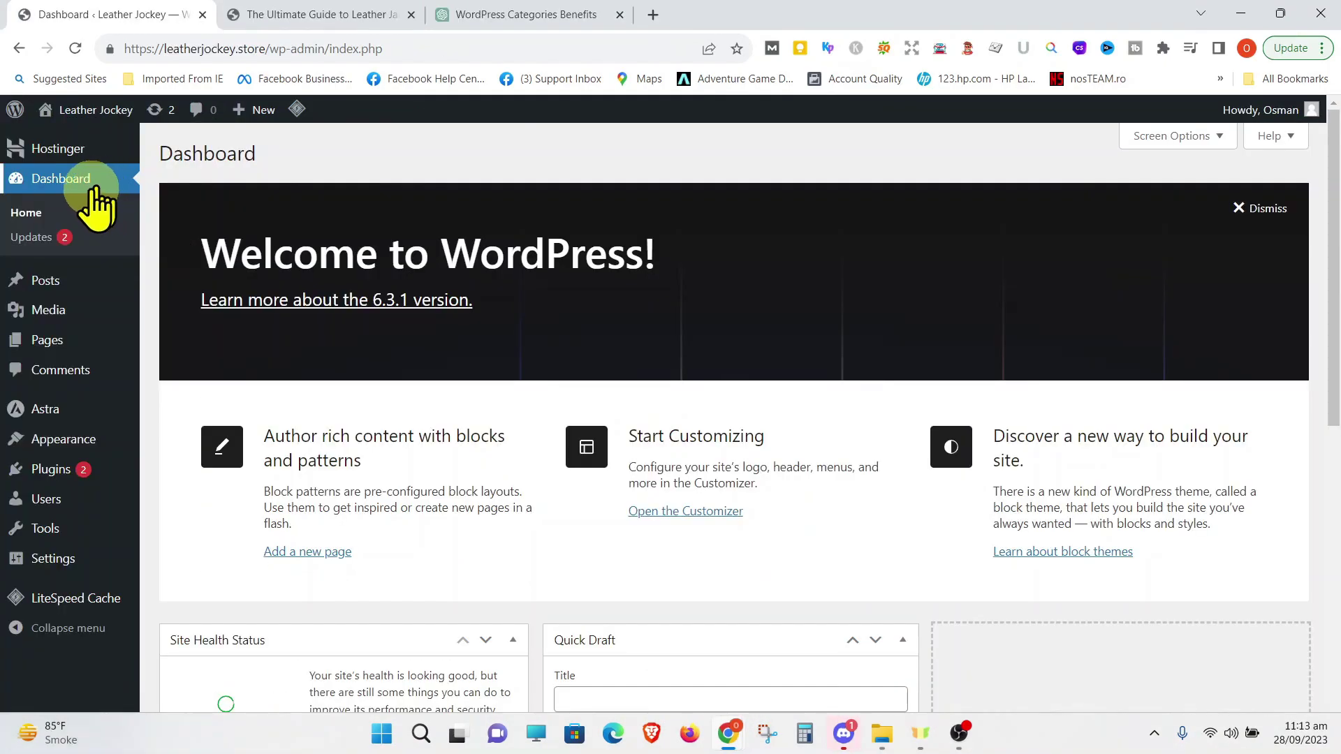
mouse_move(51, 288)
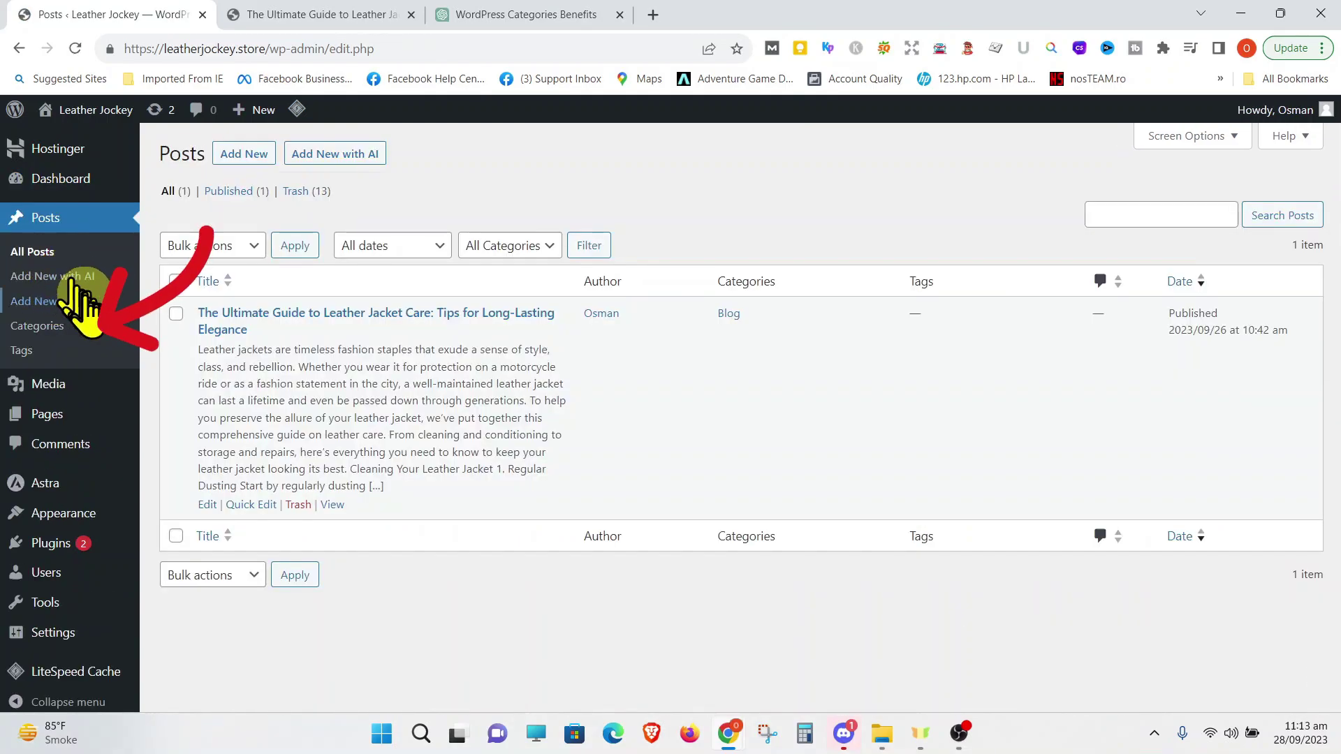
click(52, 328)
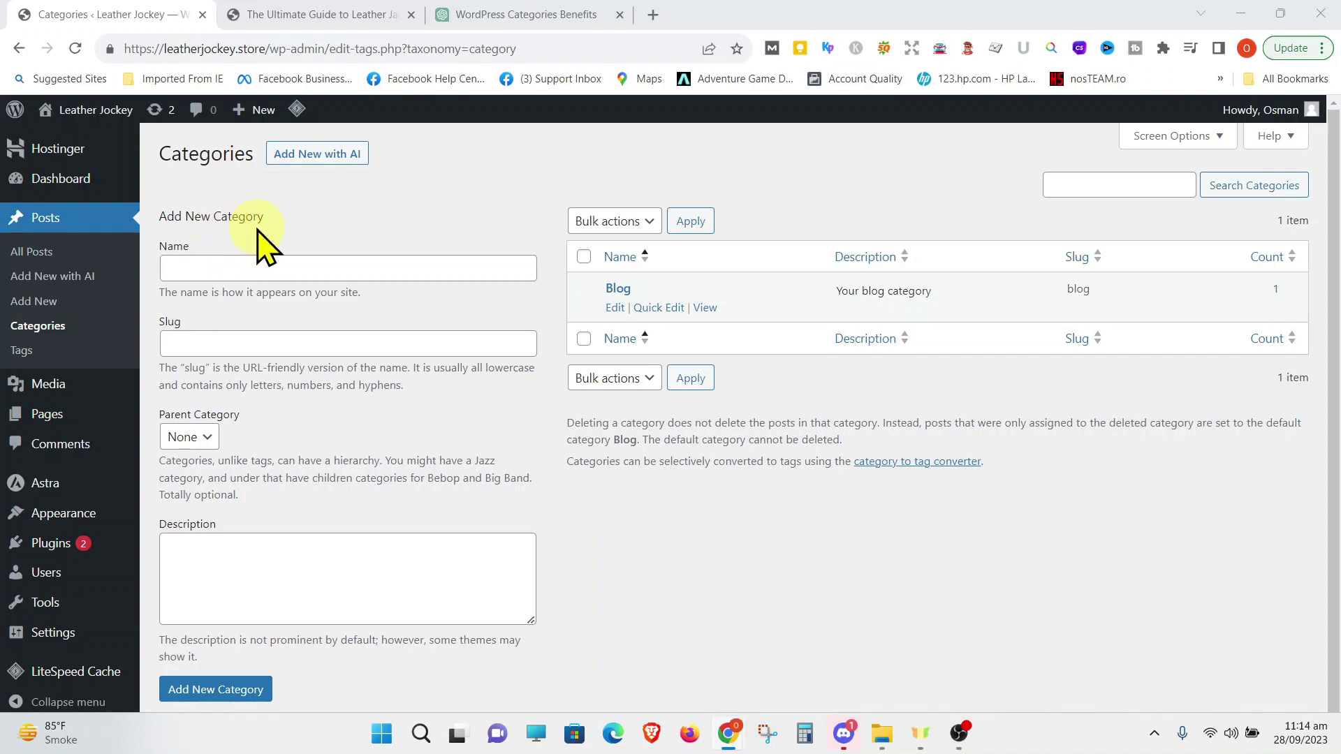
click(256, 264)
click(616, 308)
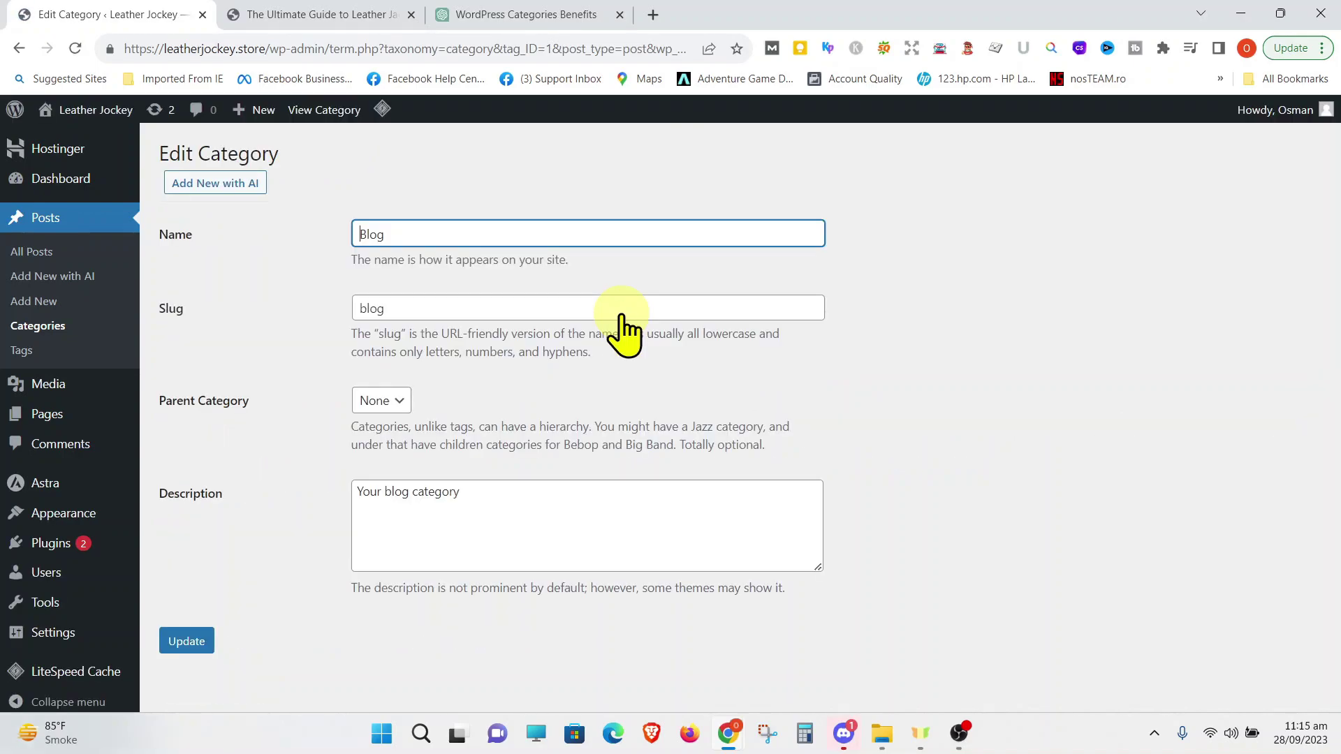
click(517, 231)
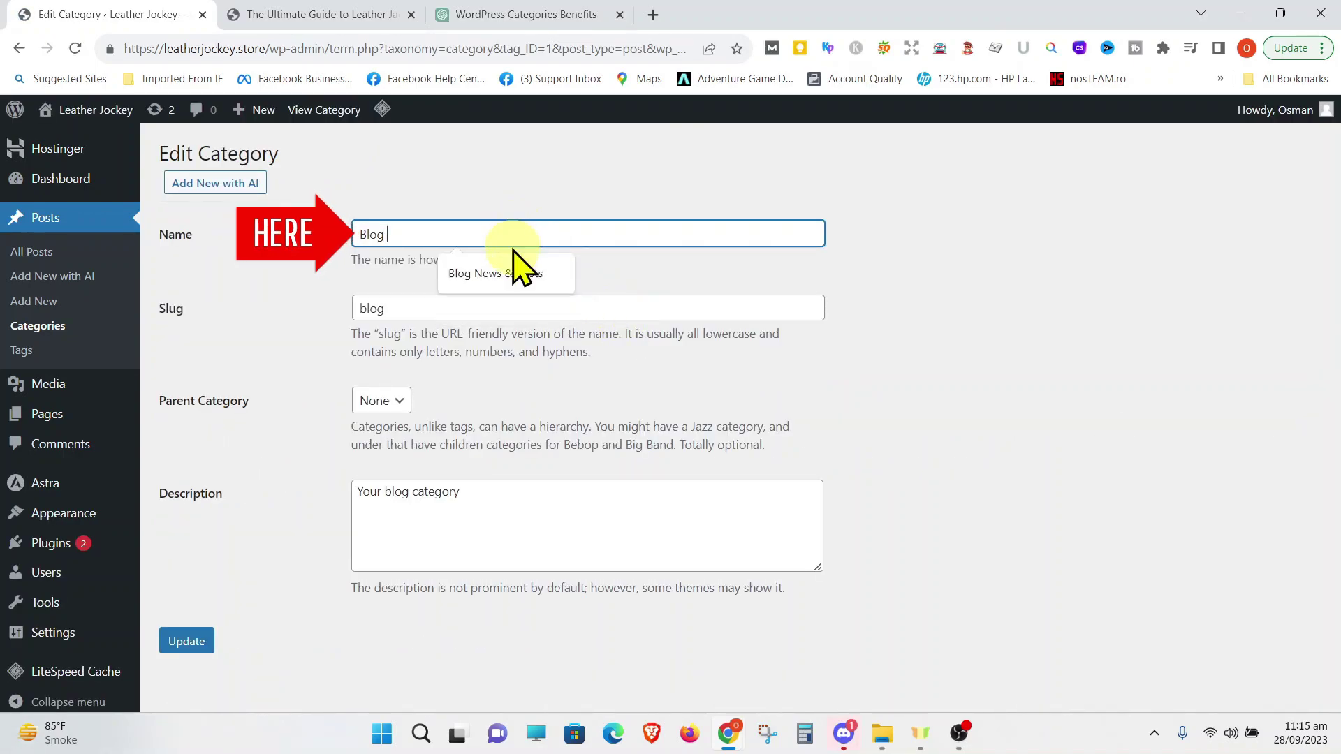
click(506, 271)
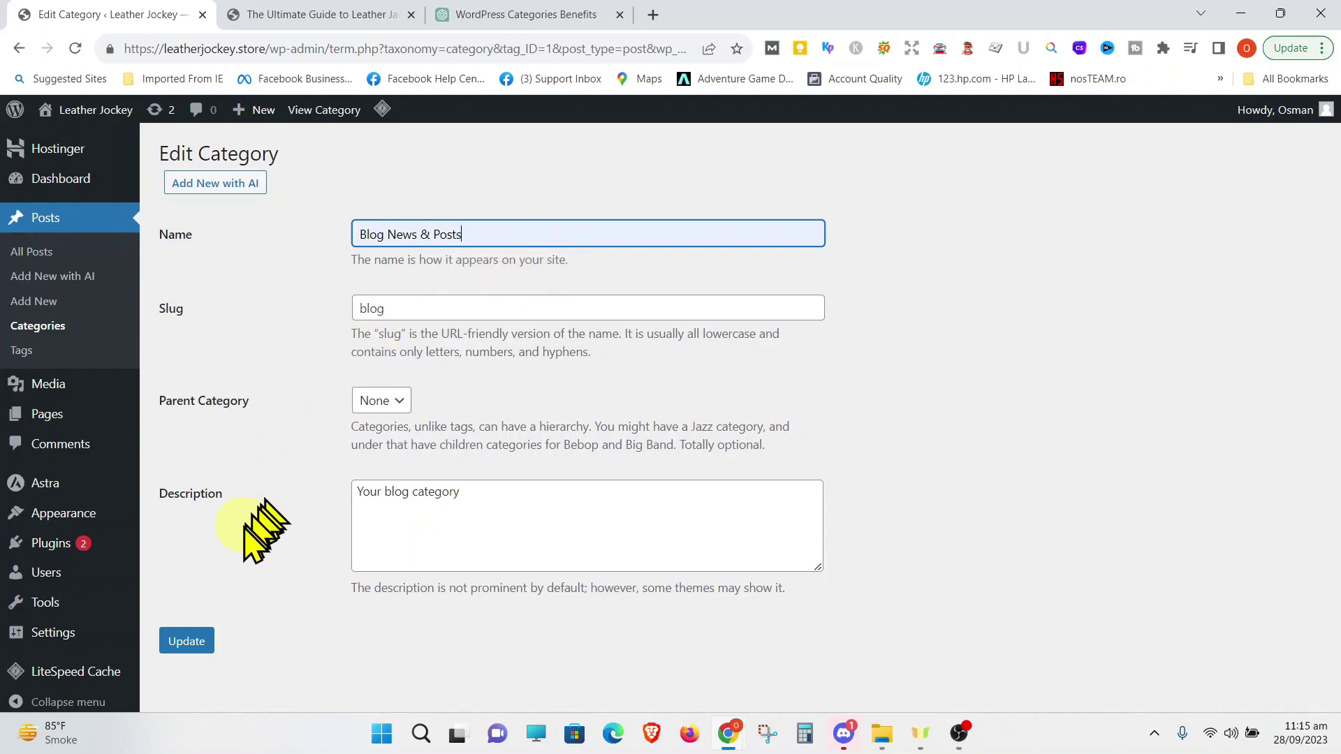
click(181, 641)
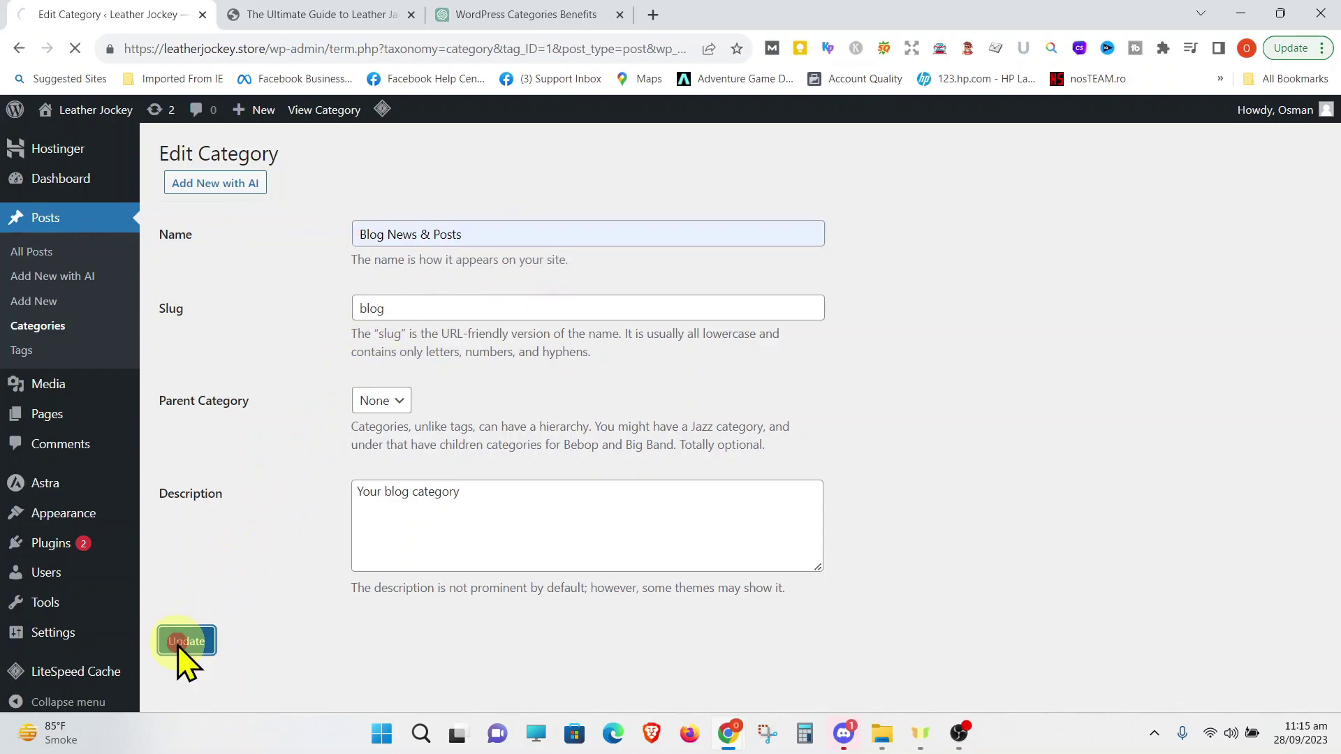
click(40, 331)
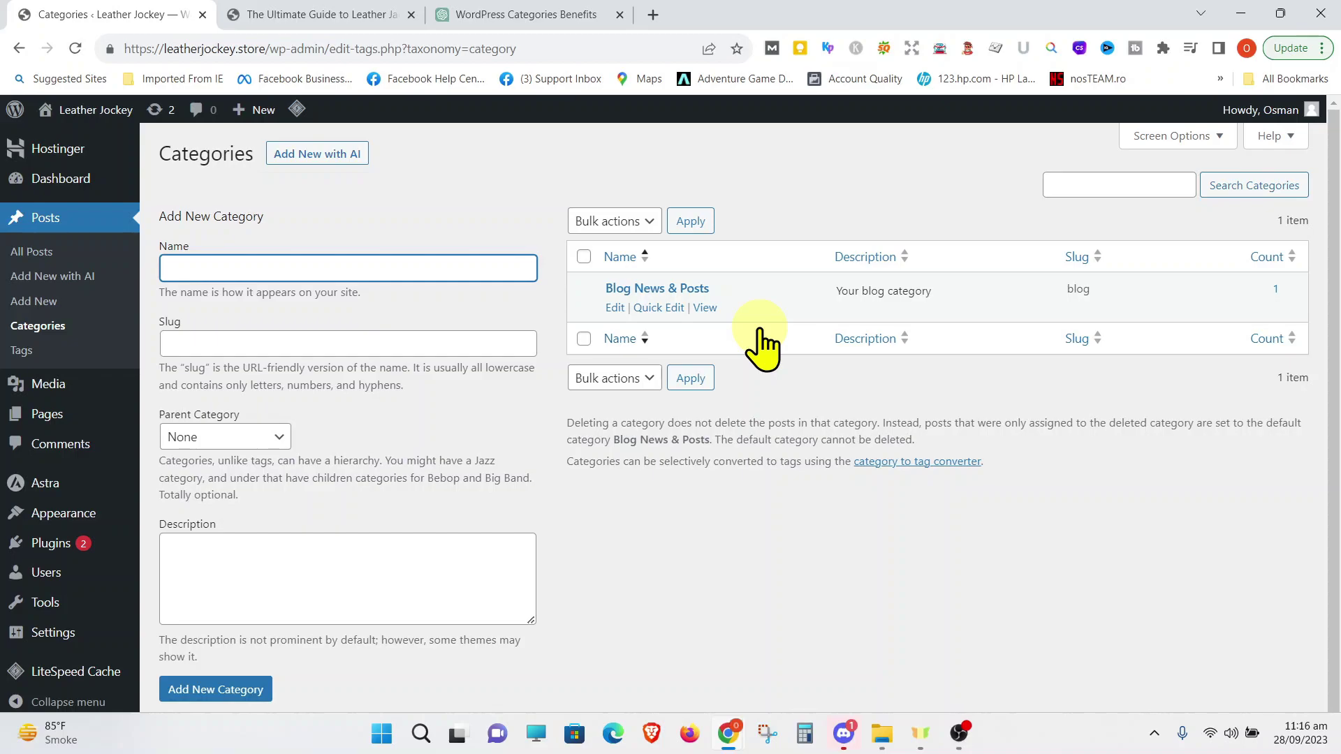
click(617, 308)
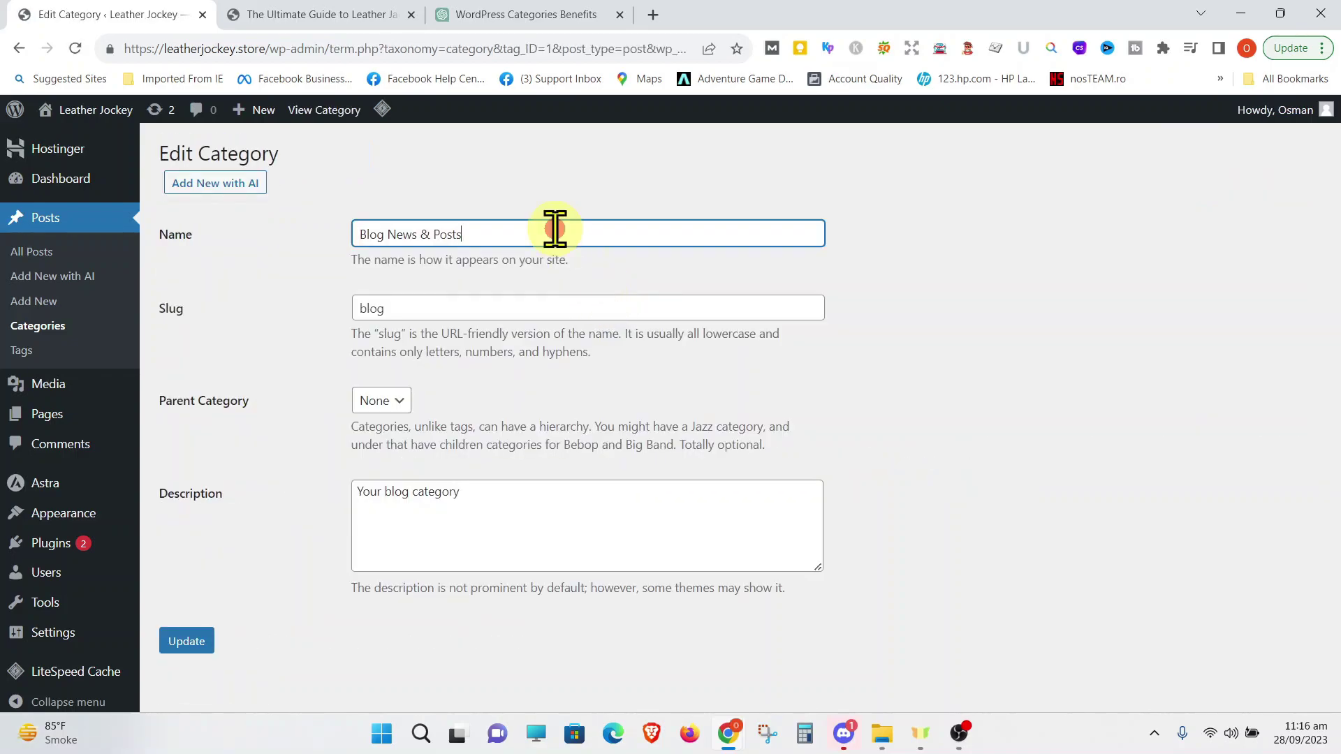
key(BackSpace)
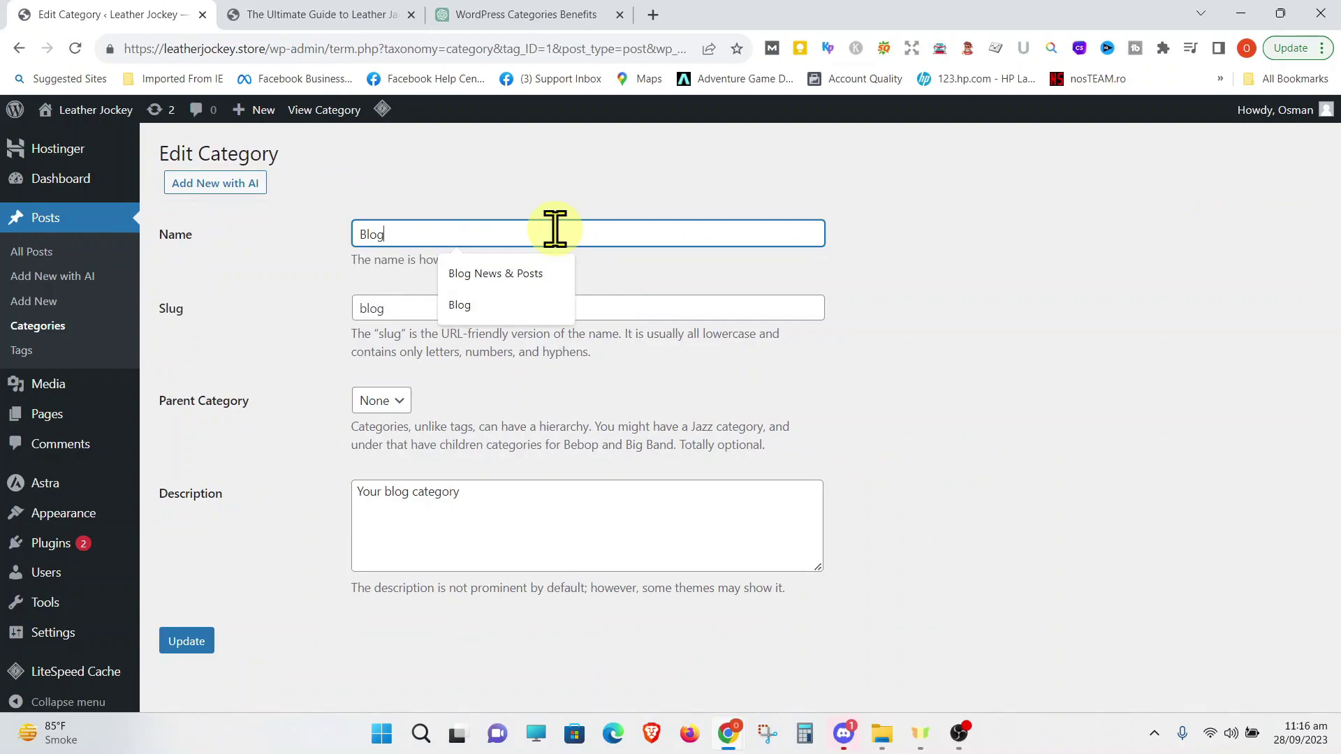
click(174, 640)
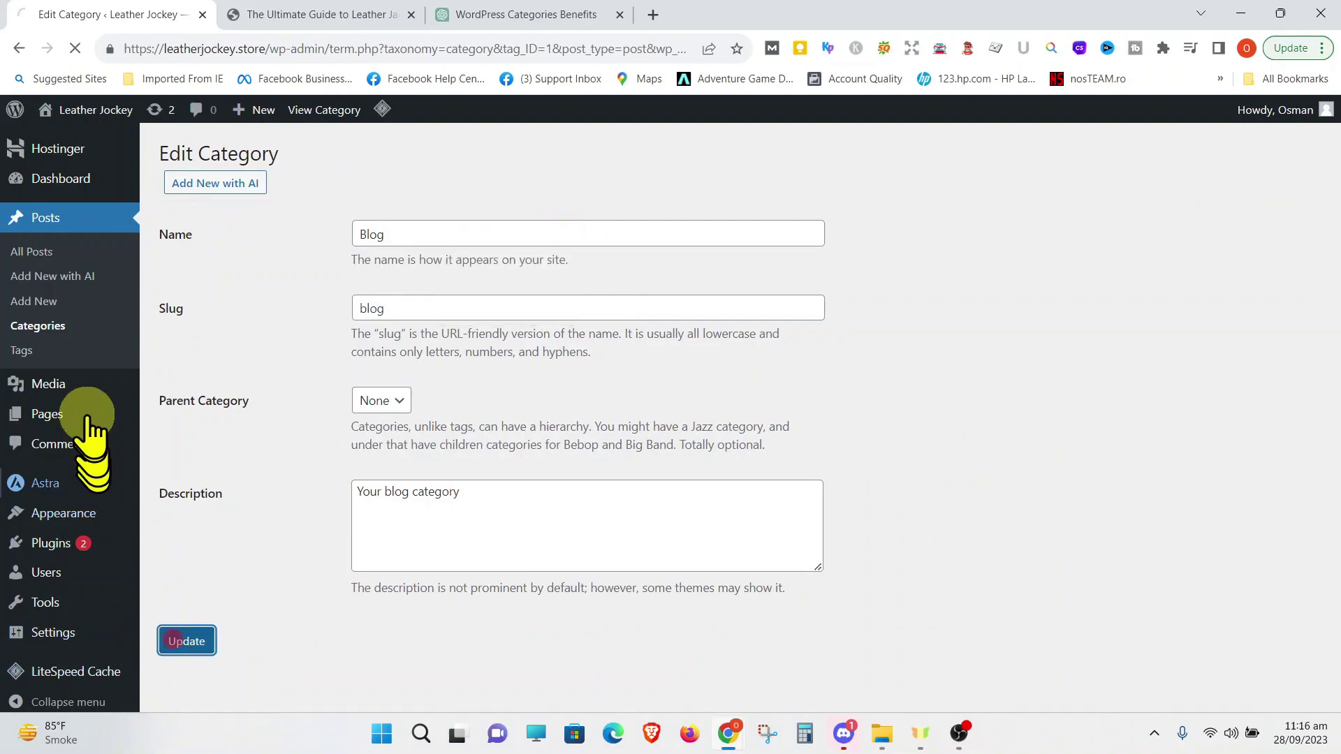
click(38, 325)
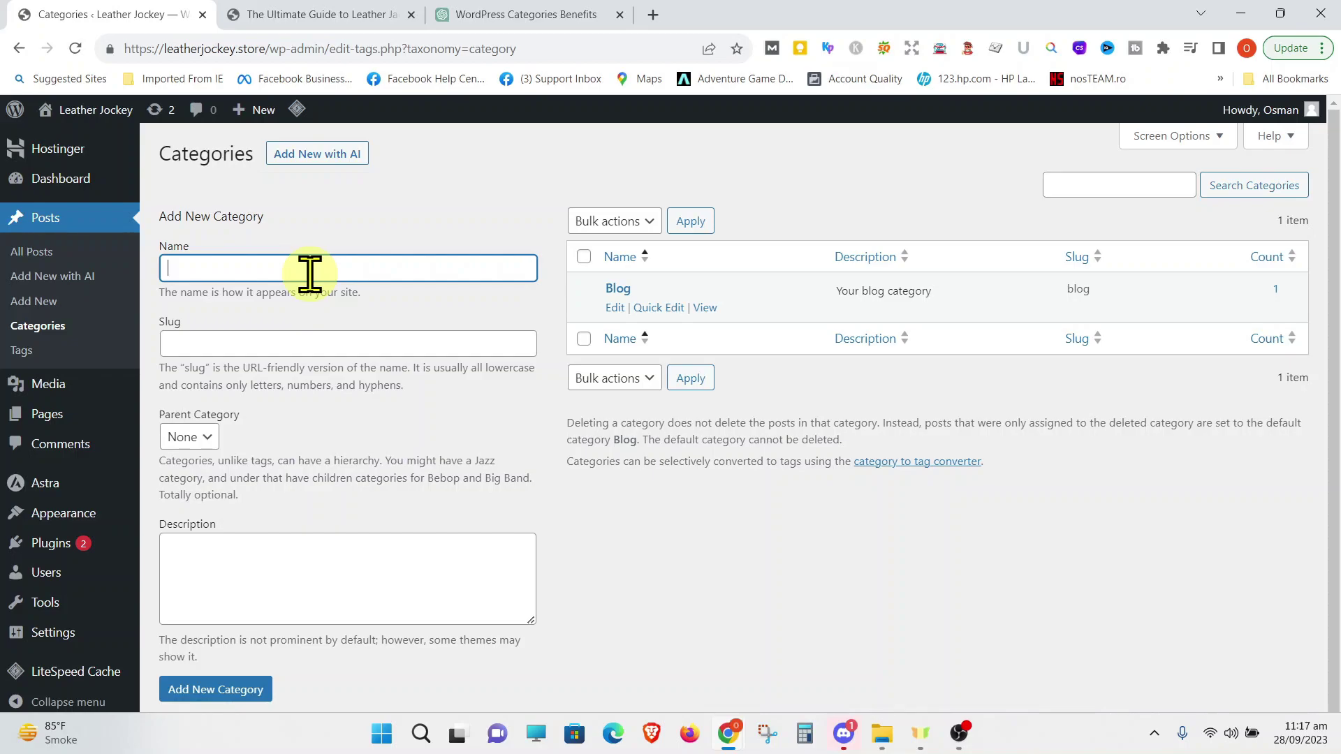
Create the 'Leather Maintenance' category, slug leather-maintenance
click(309, 273)
text(Leather)
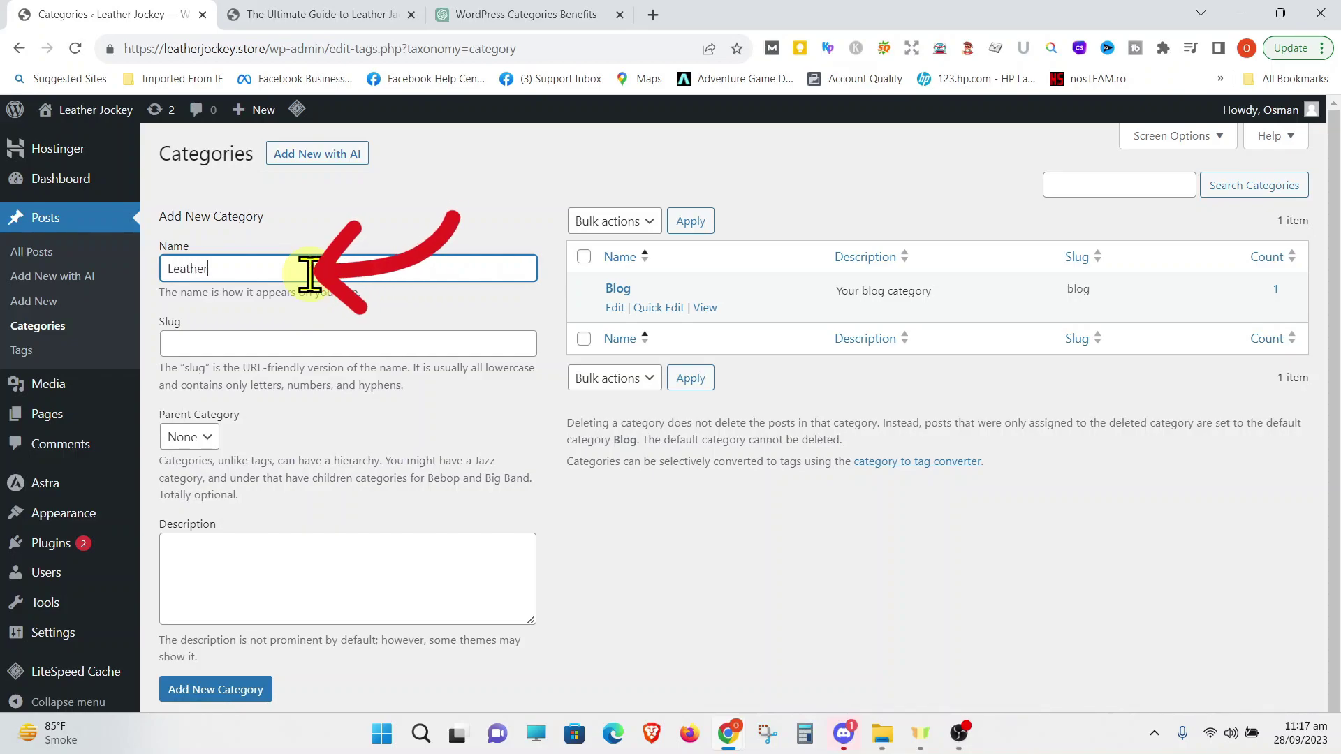
text( Maintenance)
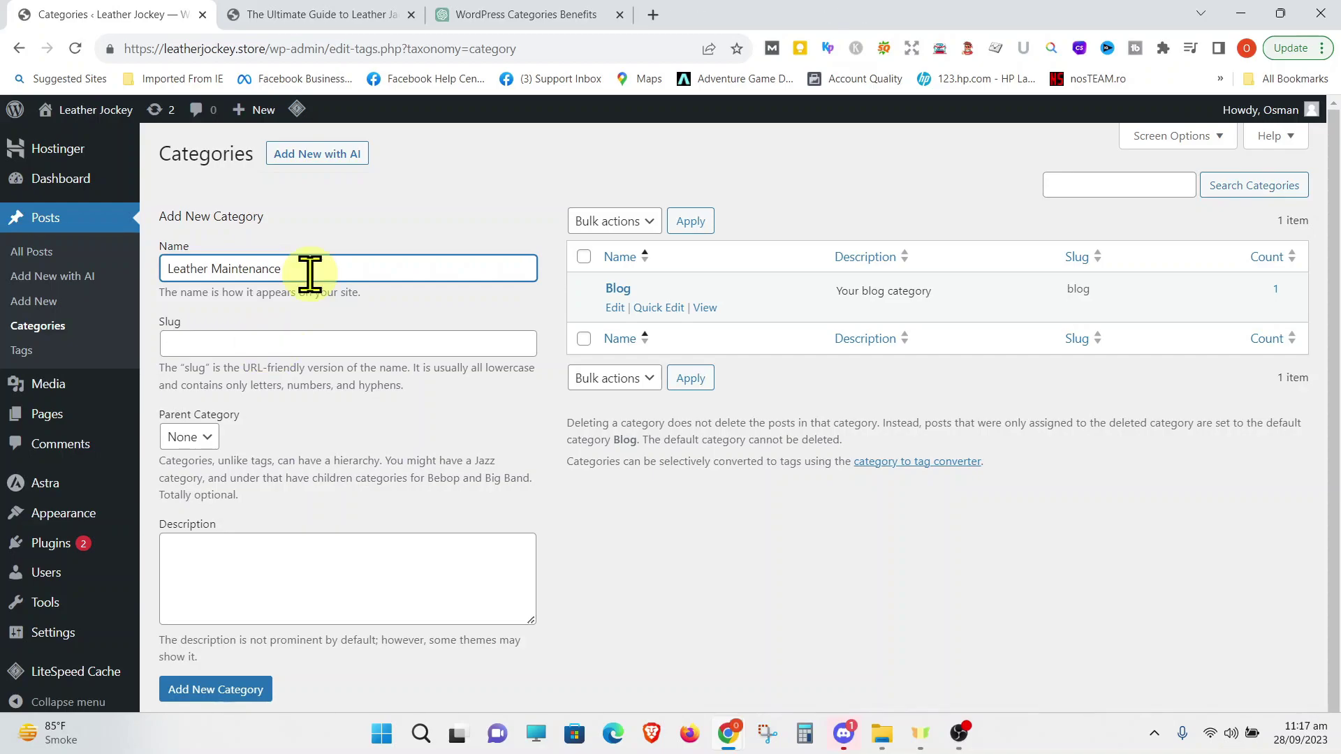
key(Tab)
key(Tab)
key(Tab)
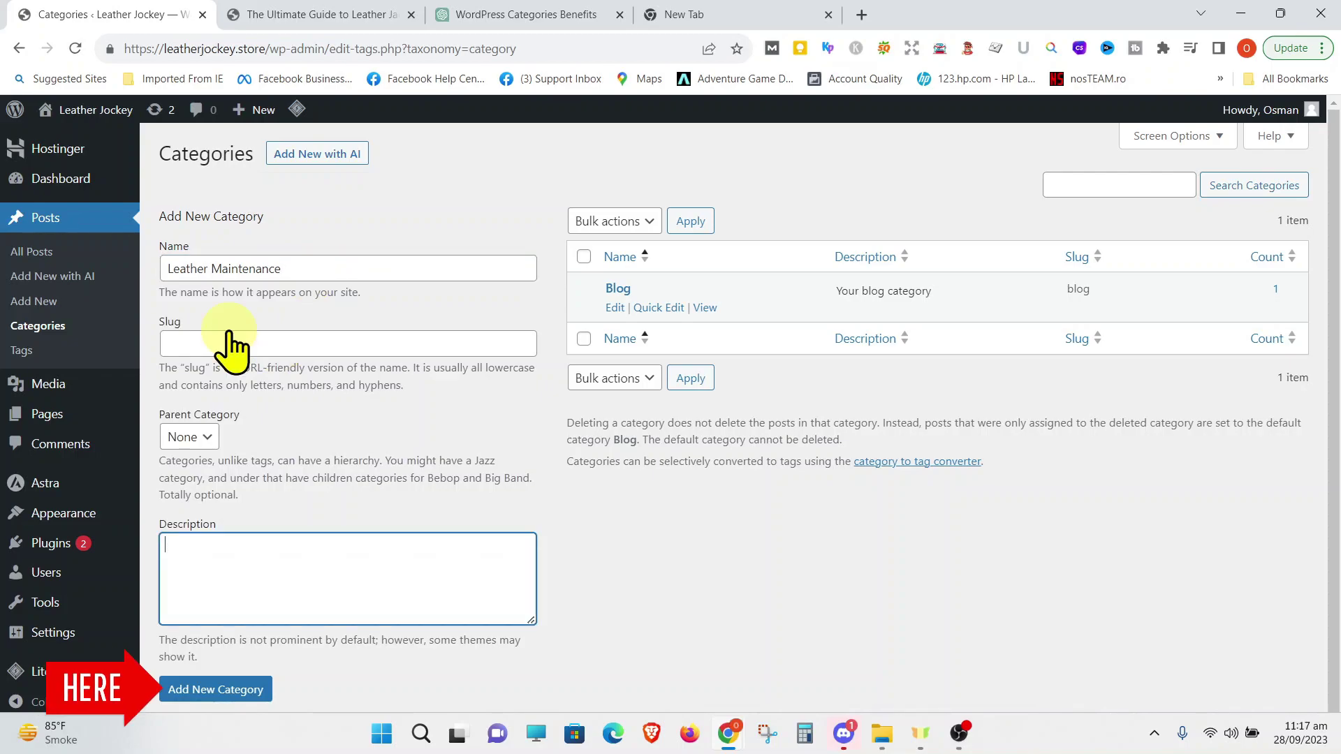
click(231, 690)
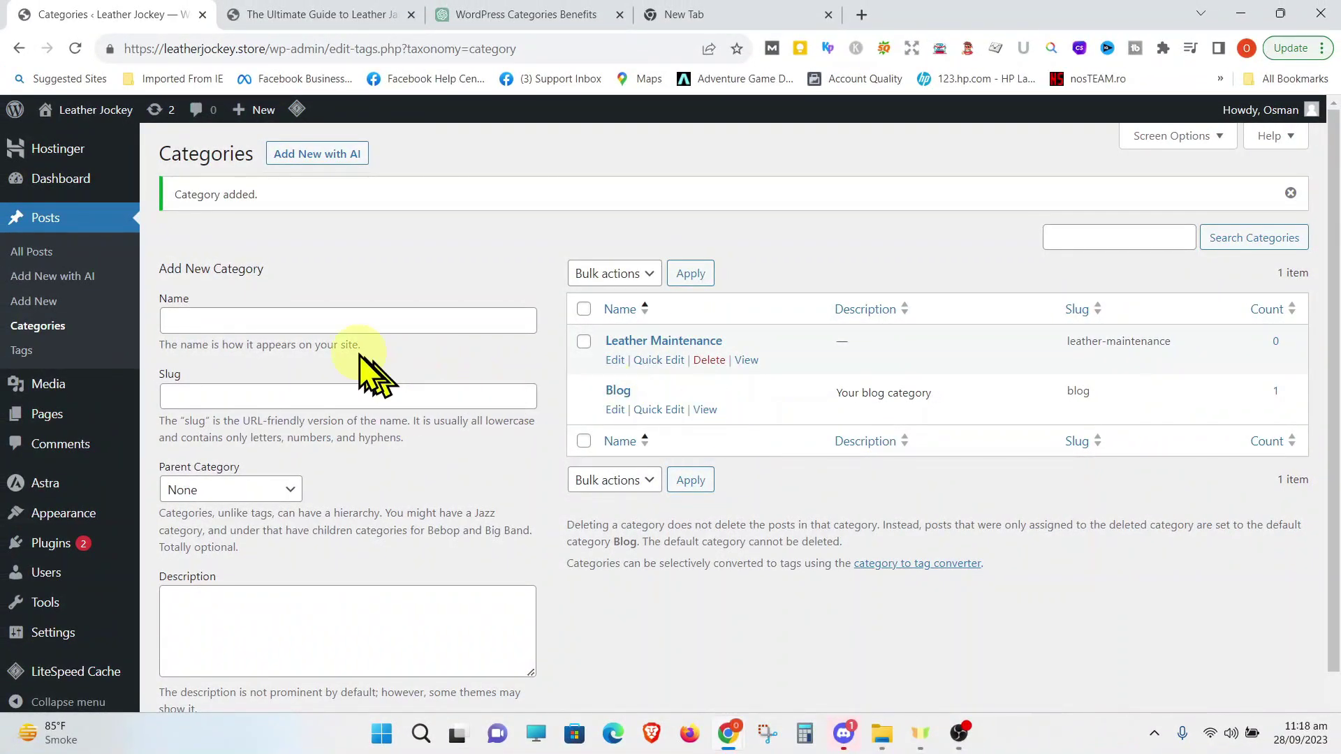
Create two categories, 'Leather Jackets' and 'Leather Care Accessories', each starting with 0 posts
click(312, 329)
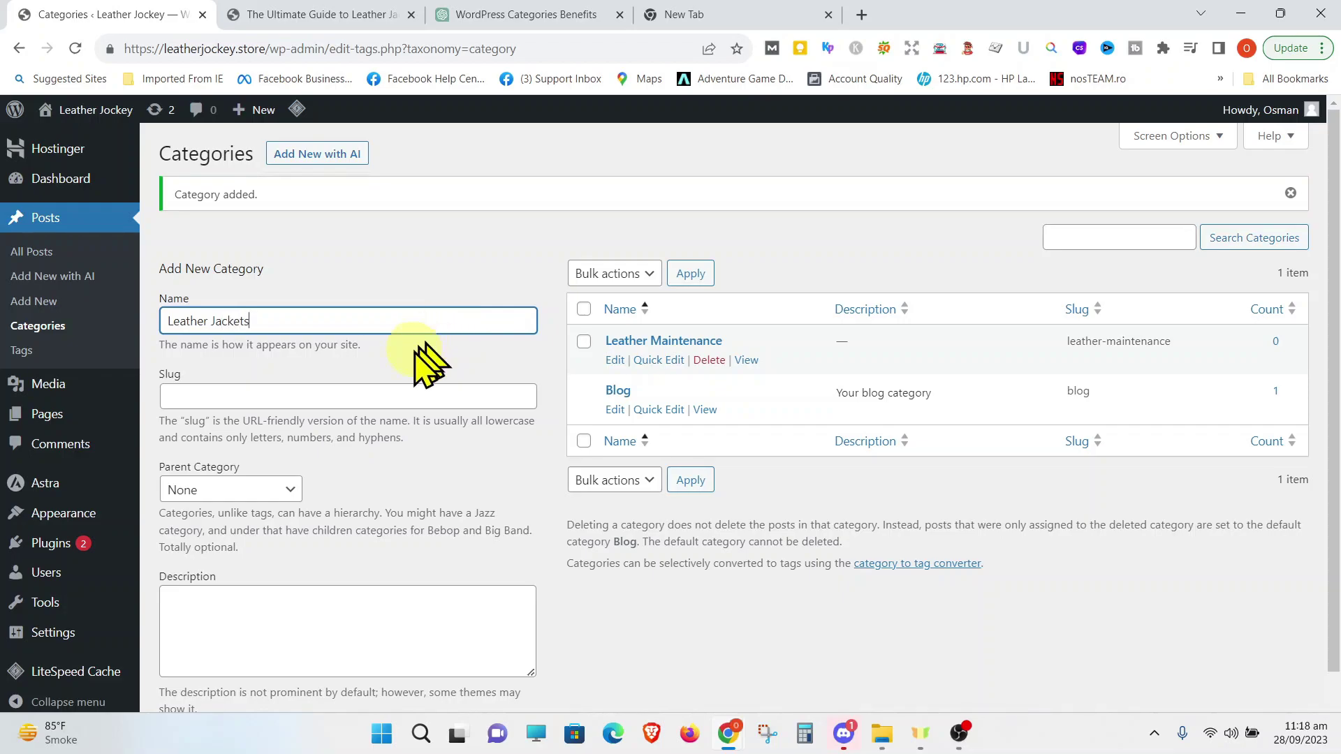
scroll(418, 359, down, 1)
click(254, 662)
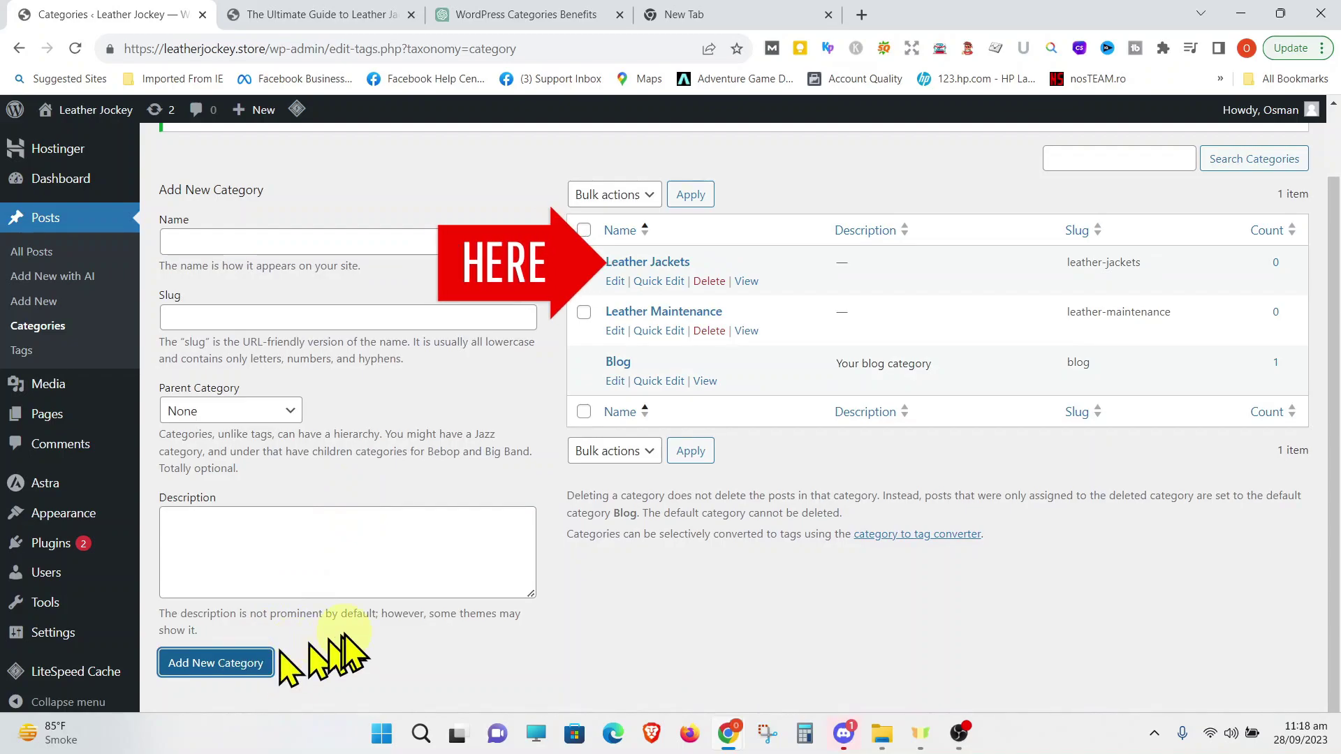
click(485, 241)
text(Leather Care Accessories)
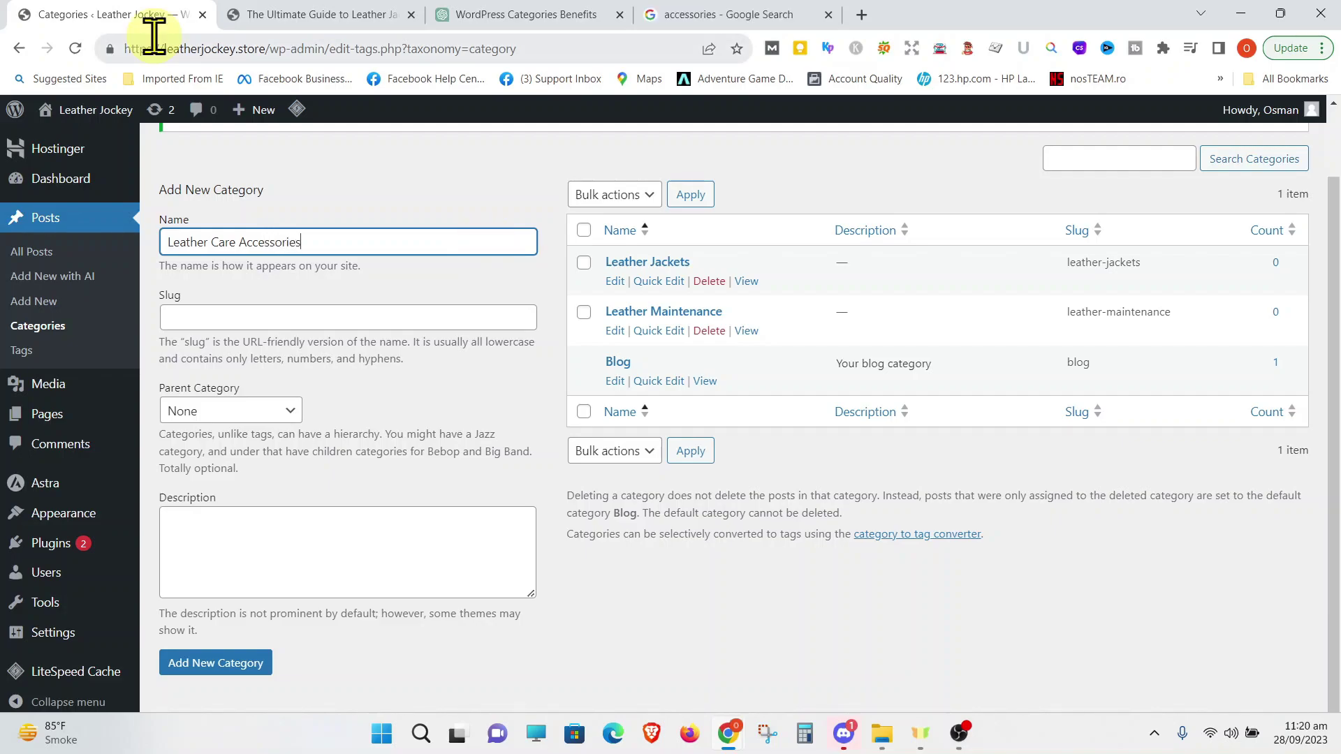
click(208, 662)
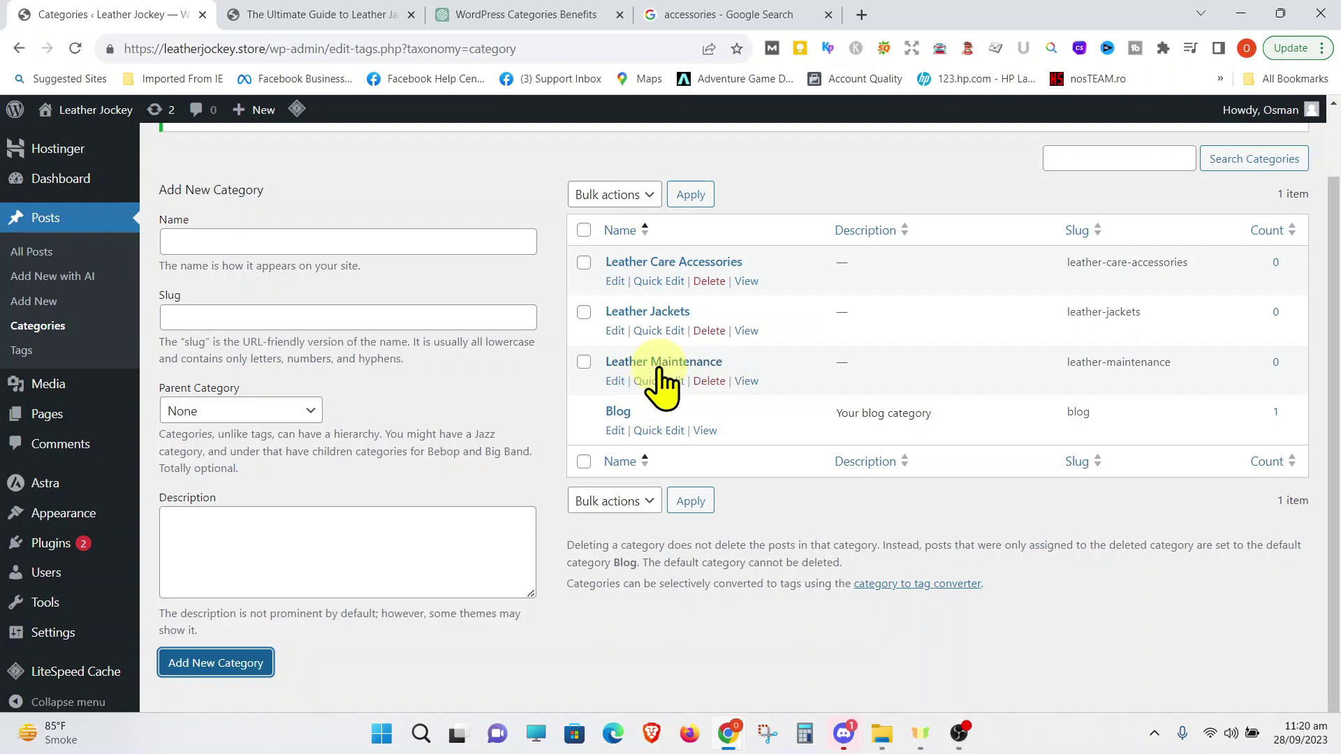
Create 'Leather Cleaning Tips' with Leather Maintenance chosen as its parent category
click(301, 241)
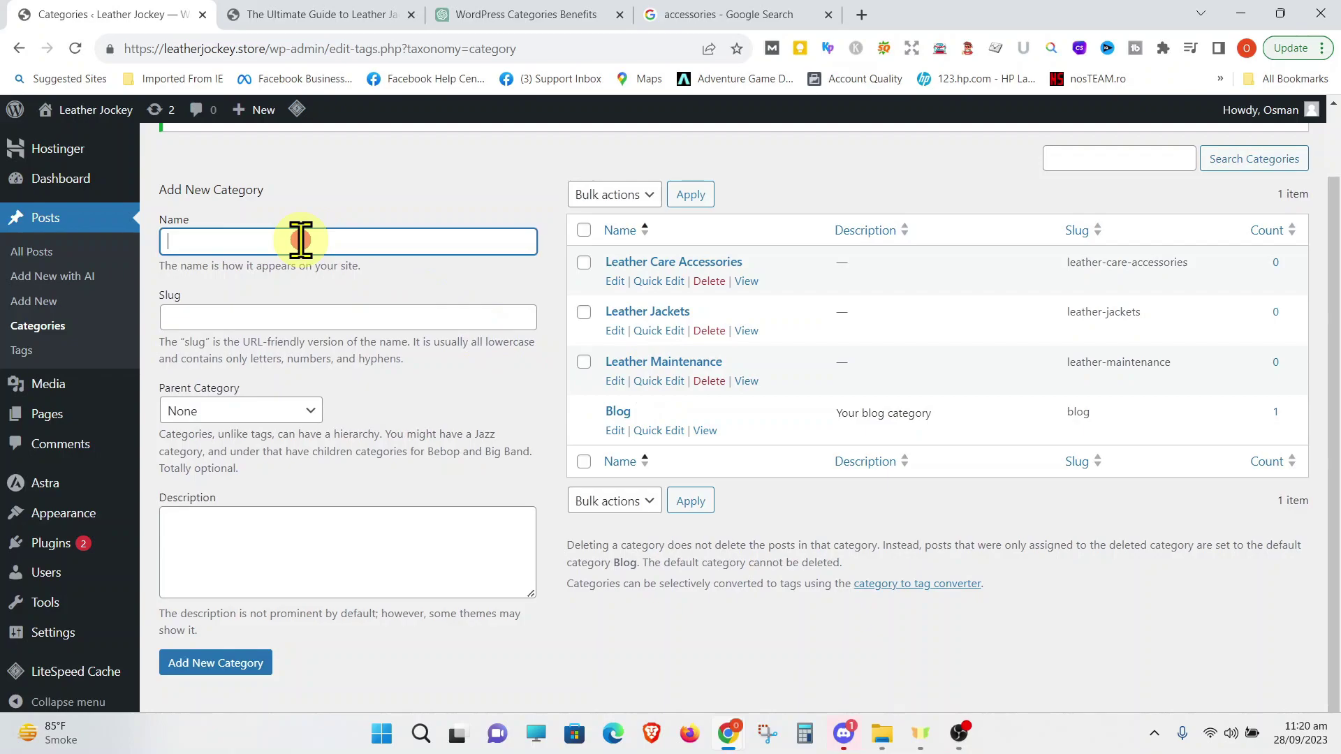
text(Leather)
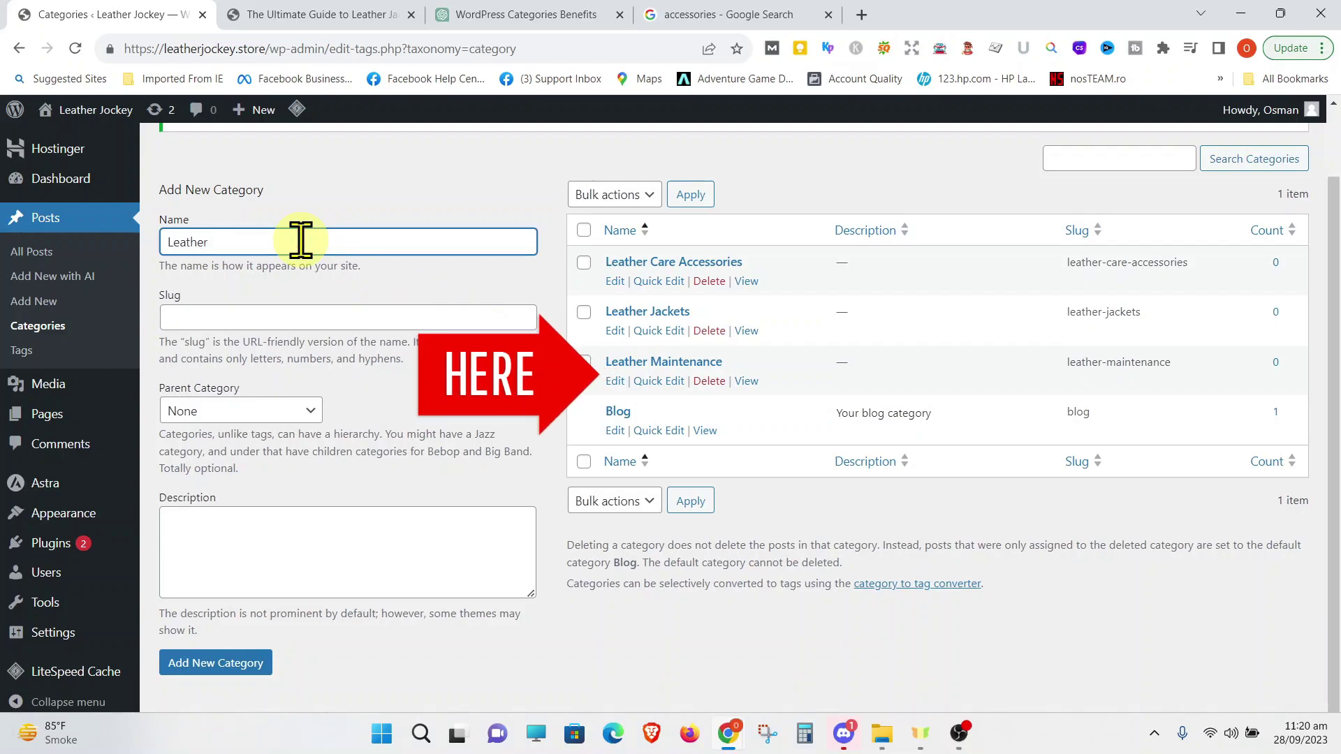
text( Cleaning Tips)
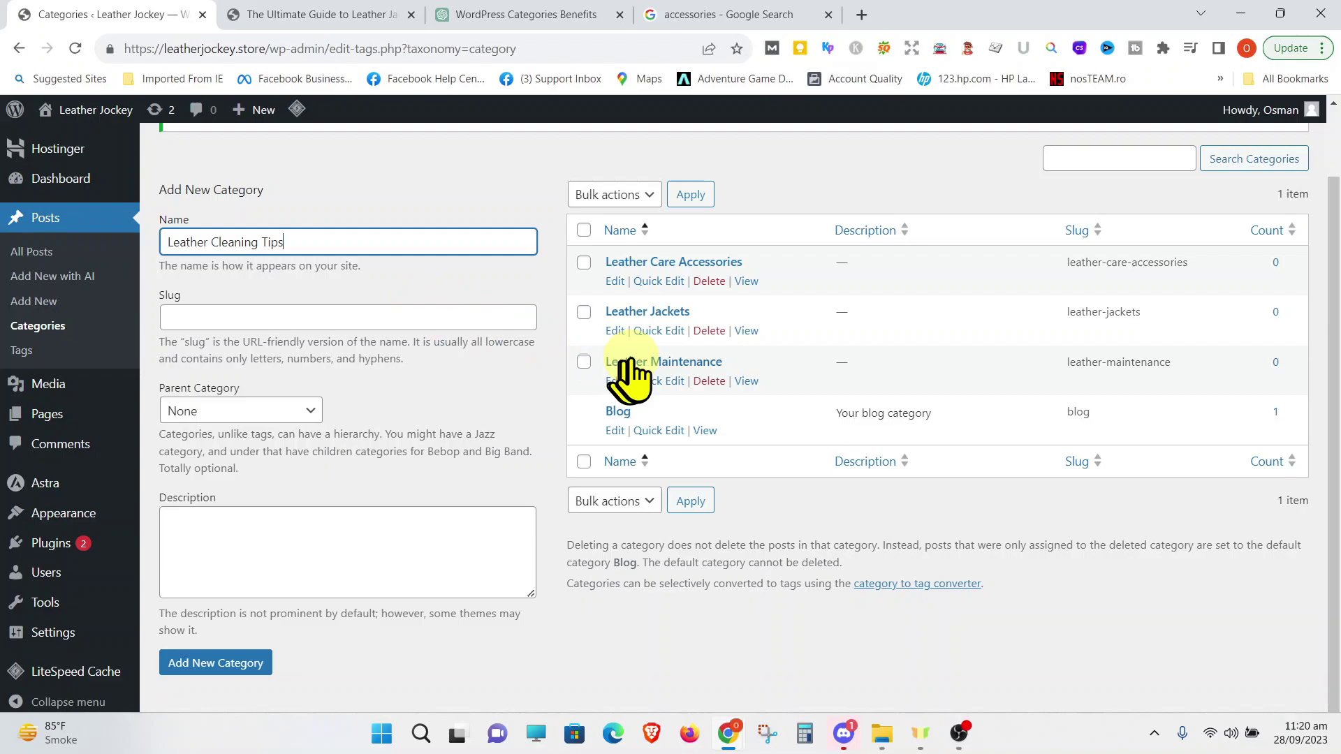
click(263, 412)
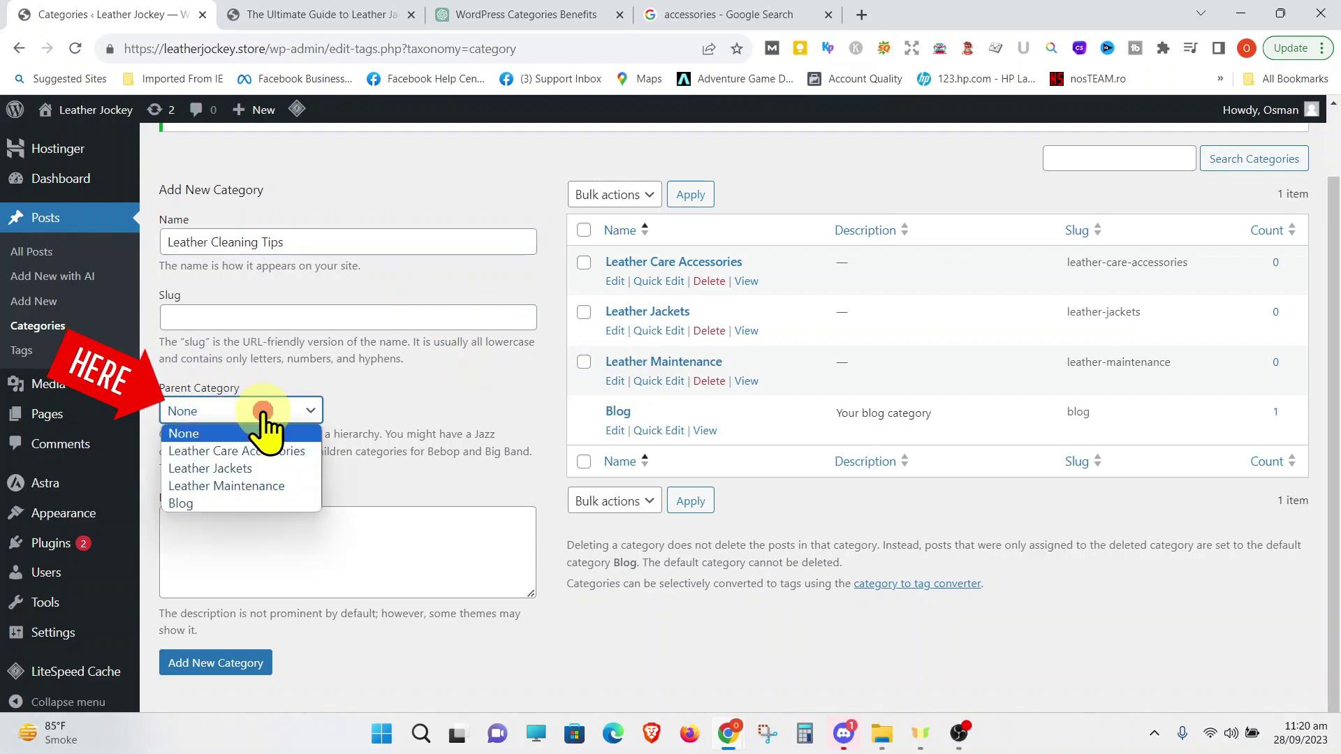
click(259, 486)
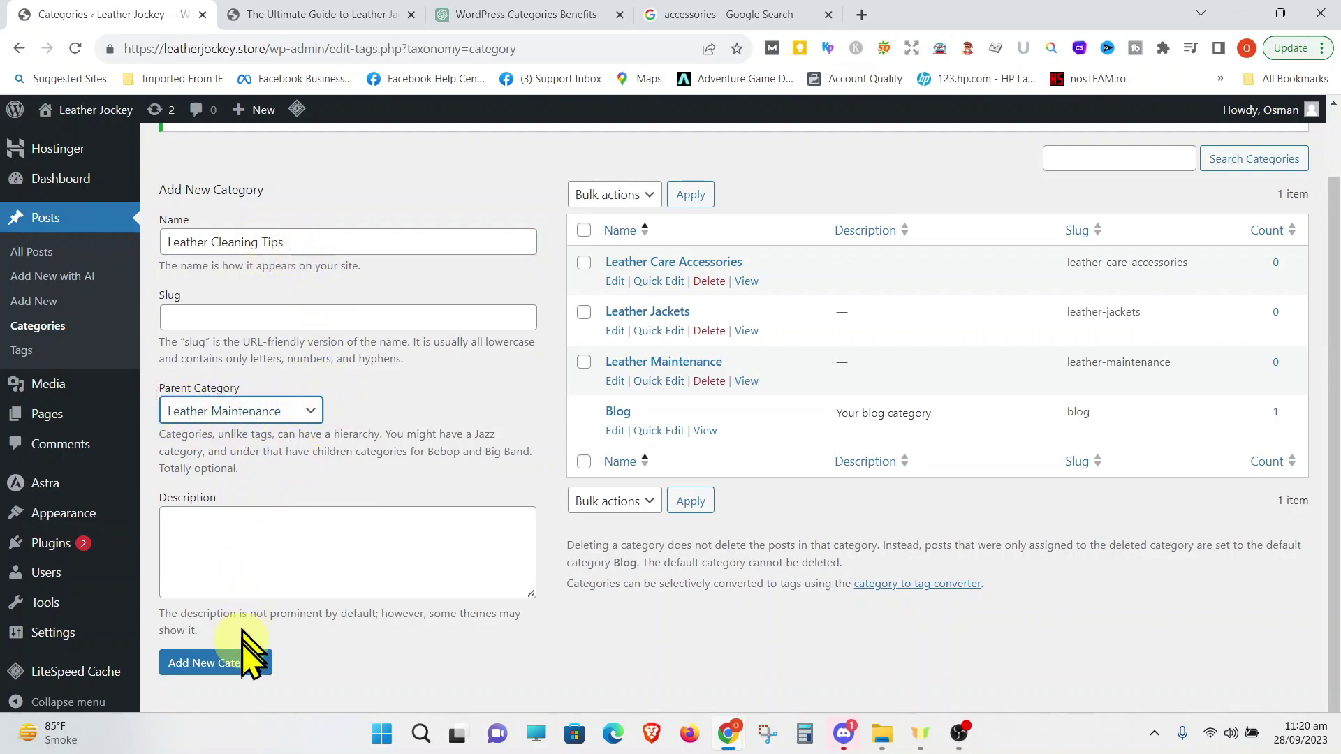
click(241, 661)
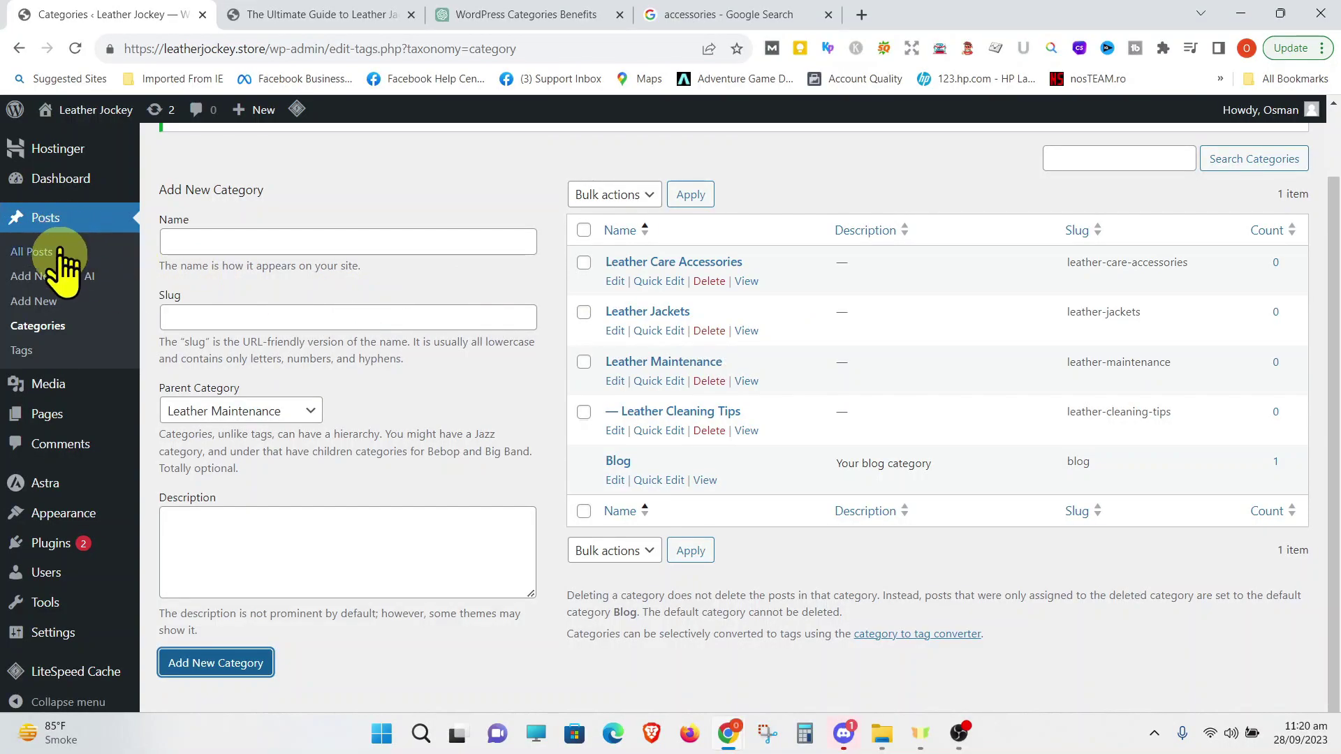
Refresh the category list and delete Leather Care Accessories, confirming the prompt
click(31, 251)
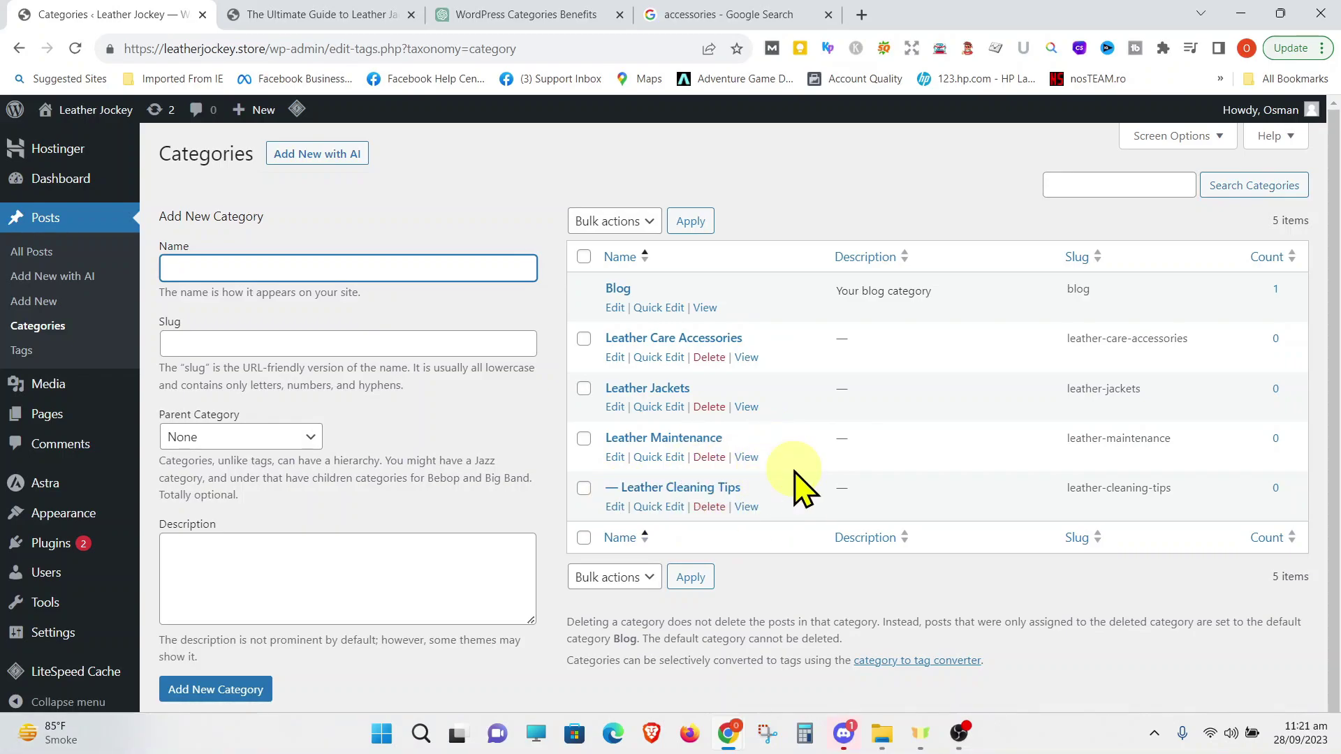
click(415, 197)
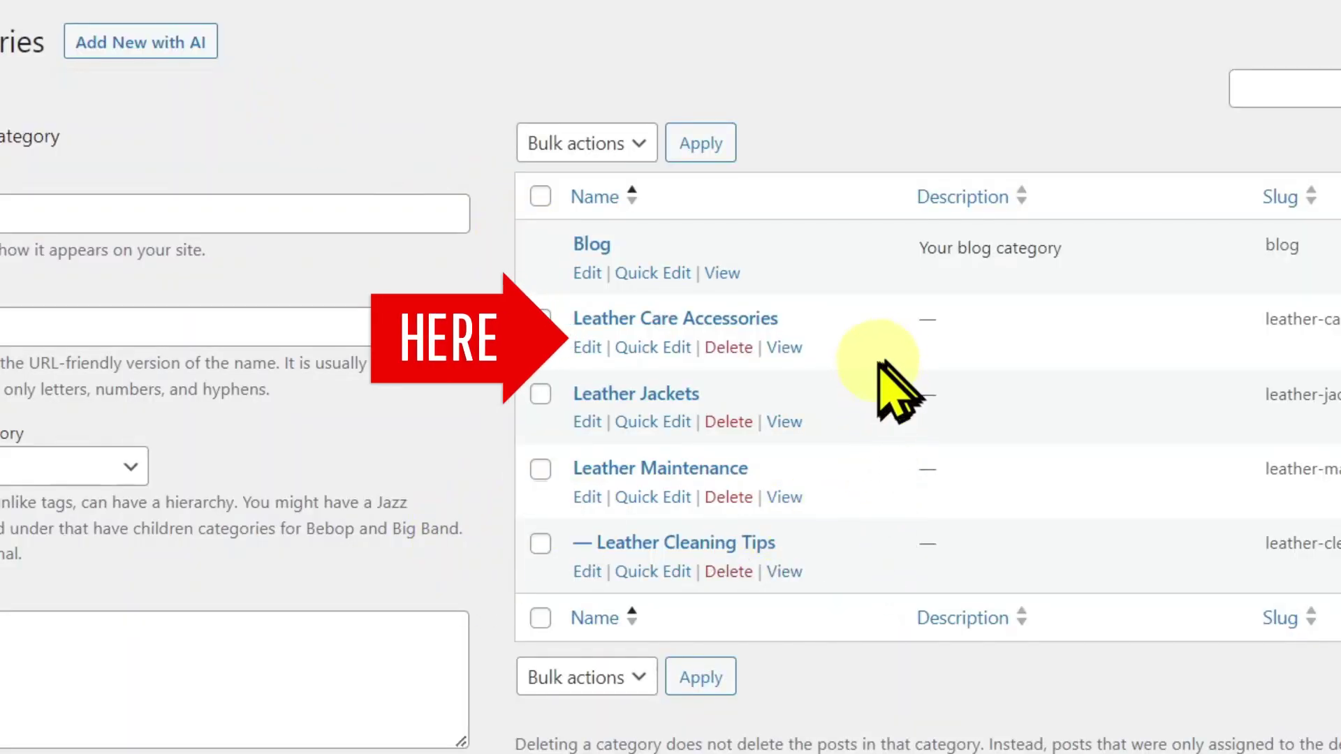
click(727, 349)
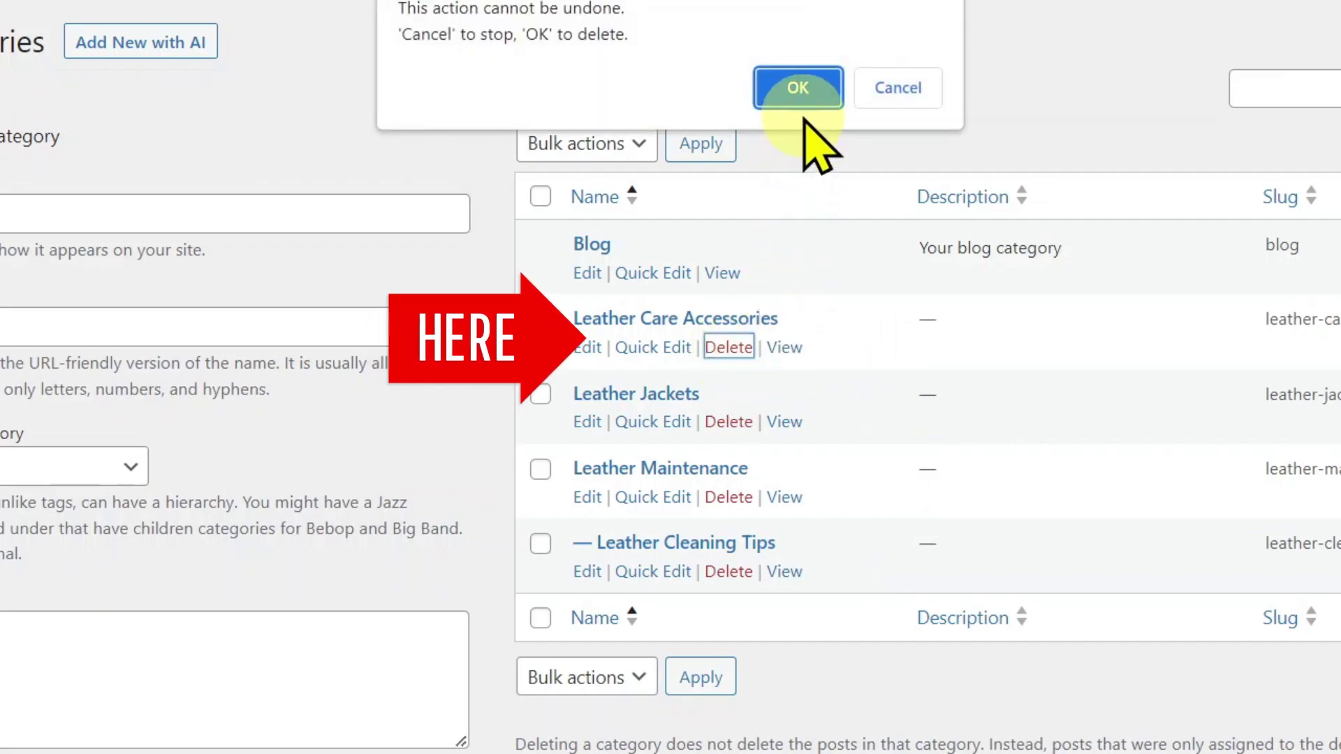
click(800, 87)
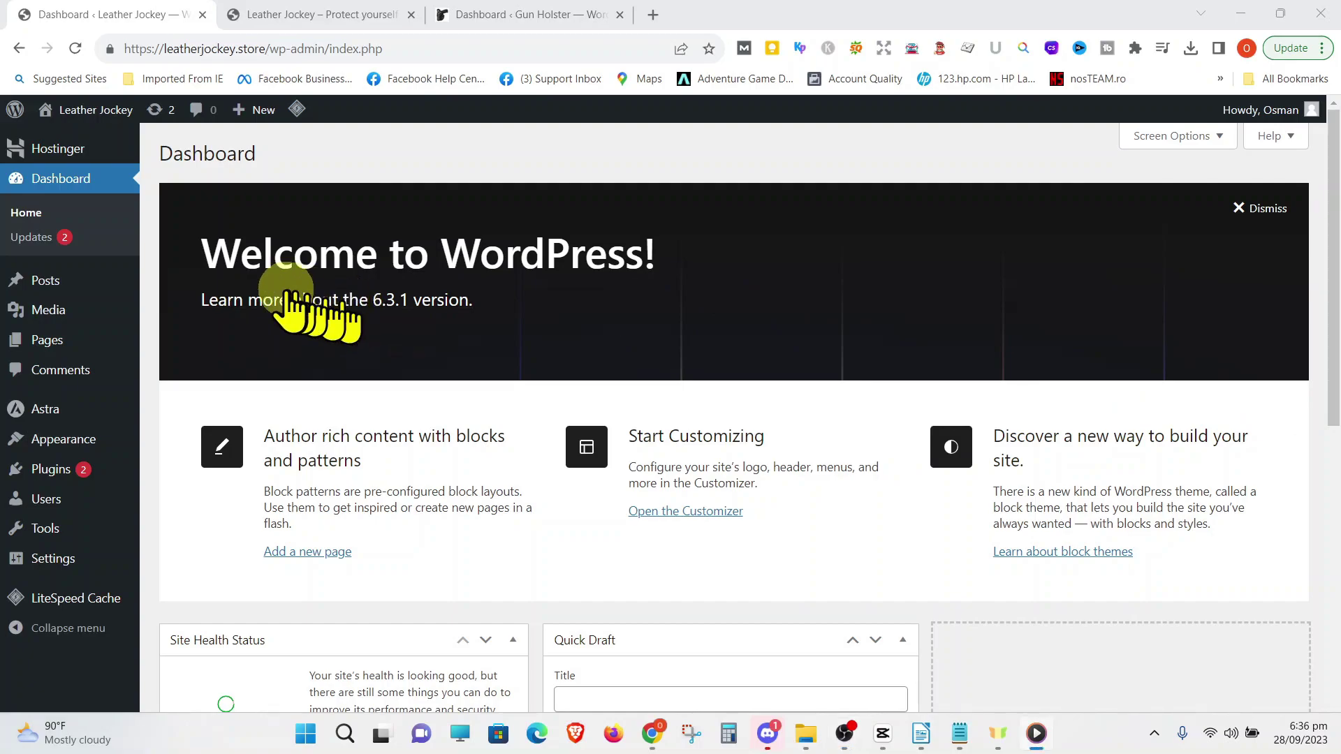
Quick Edit the jacket-care post, swapping its category from Blog to Leather Jackets
click(64, 276)
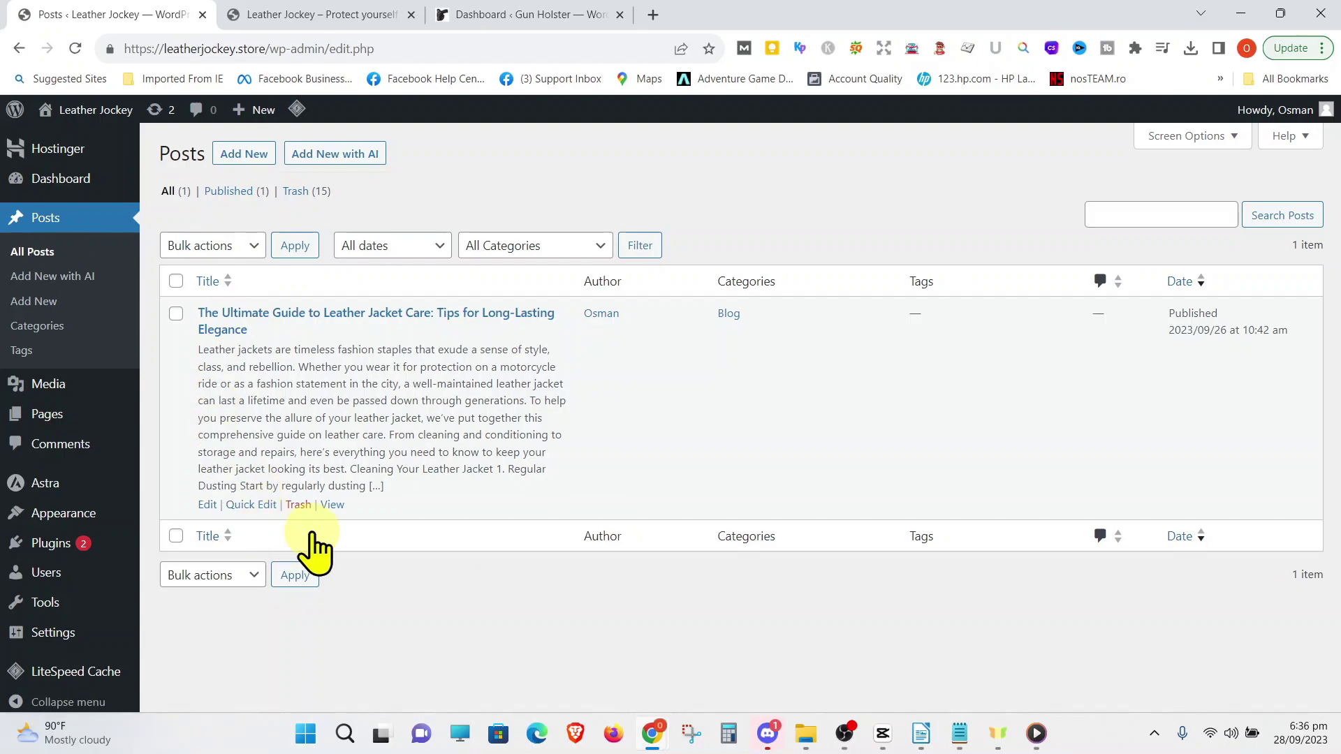
click(240, 503)
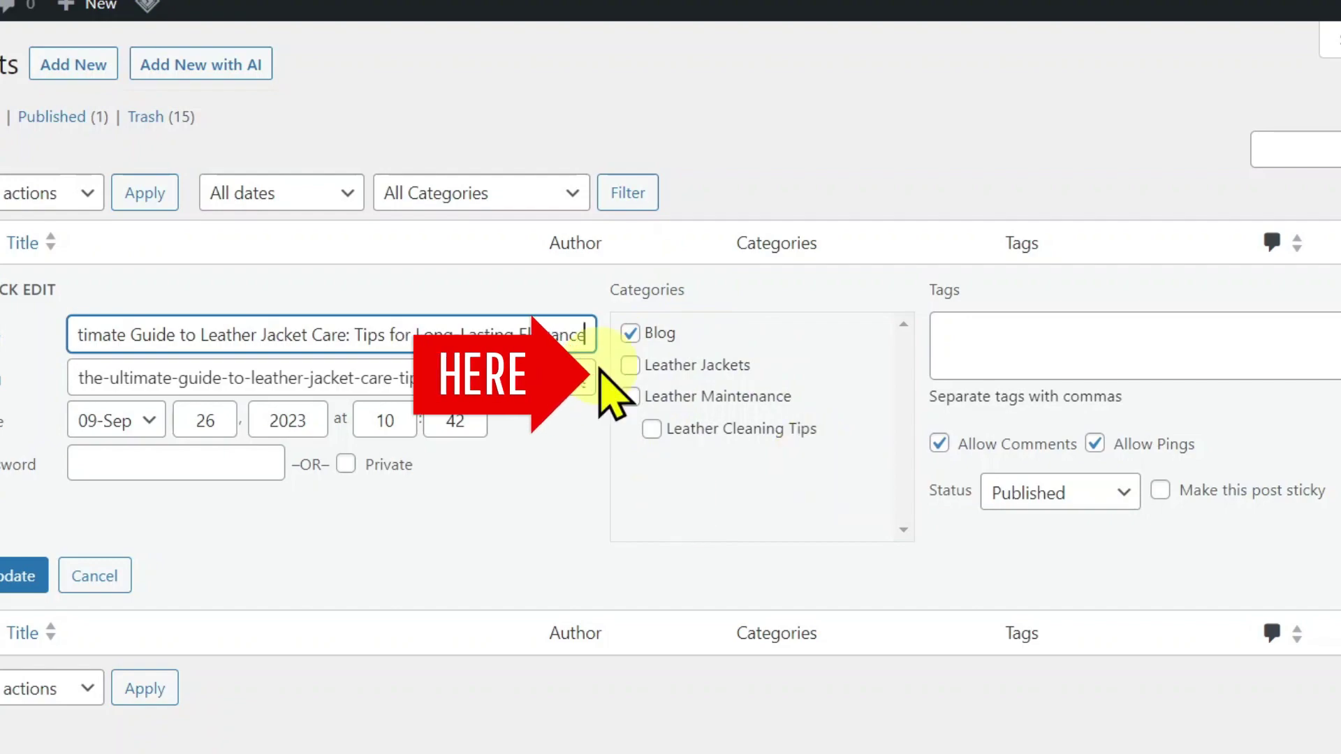
click(628, 333)
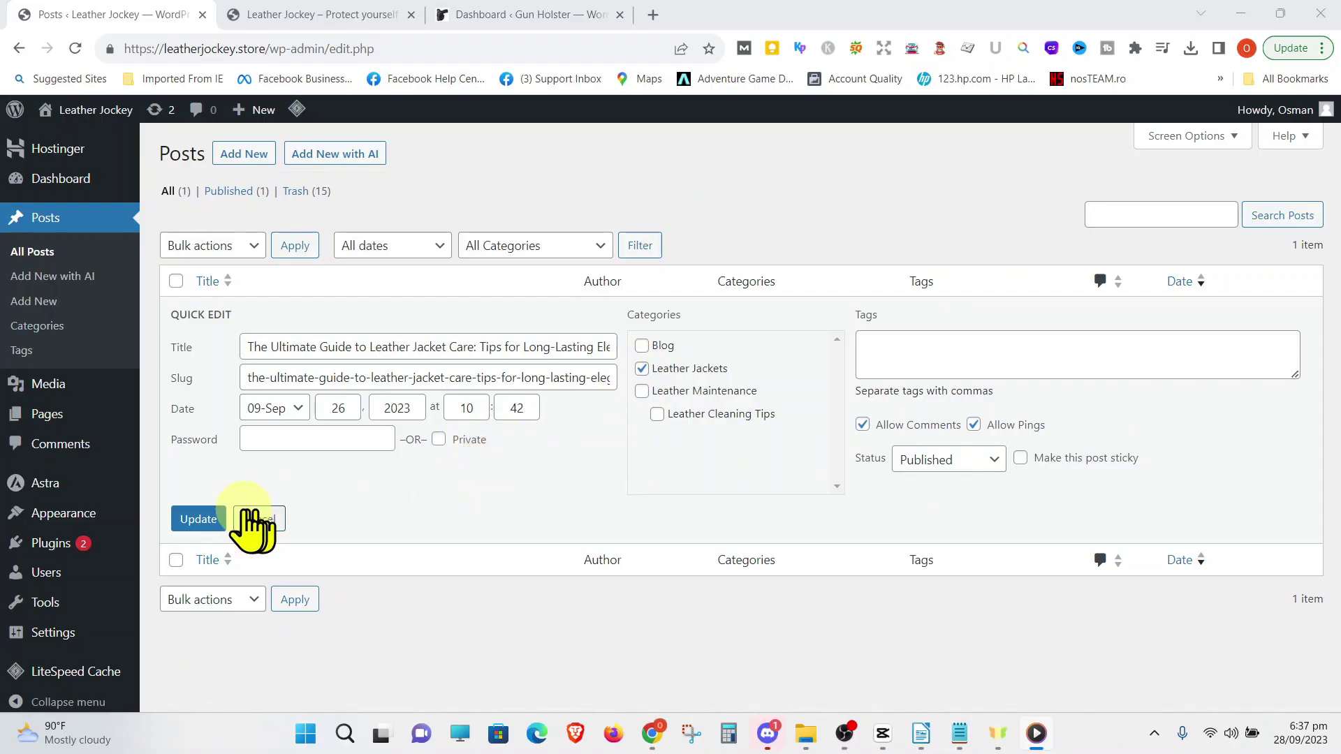
click(197, 520)
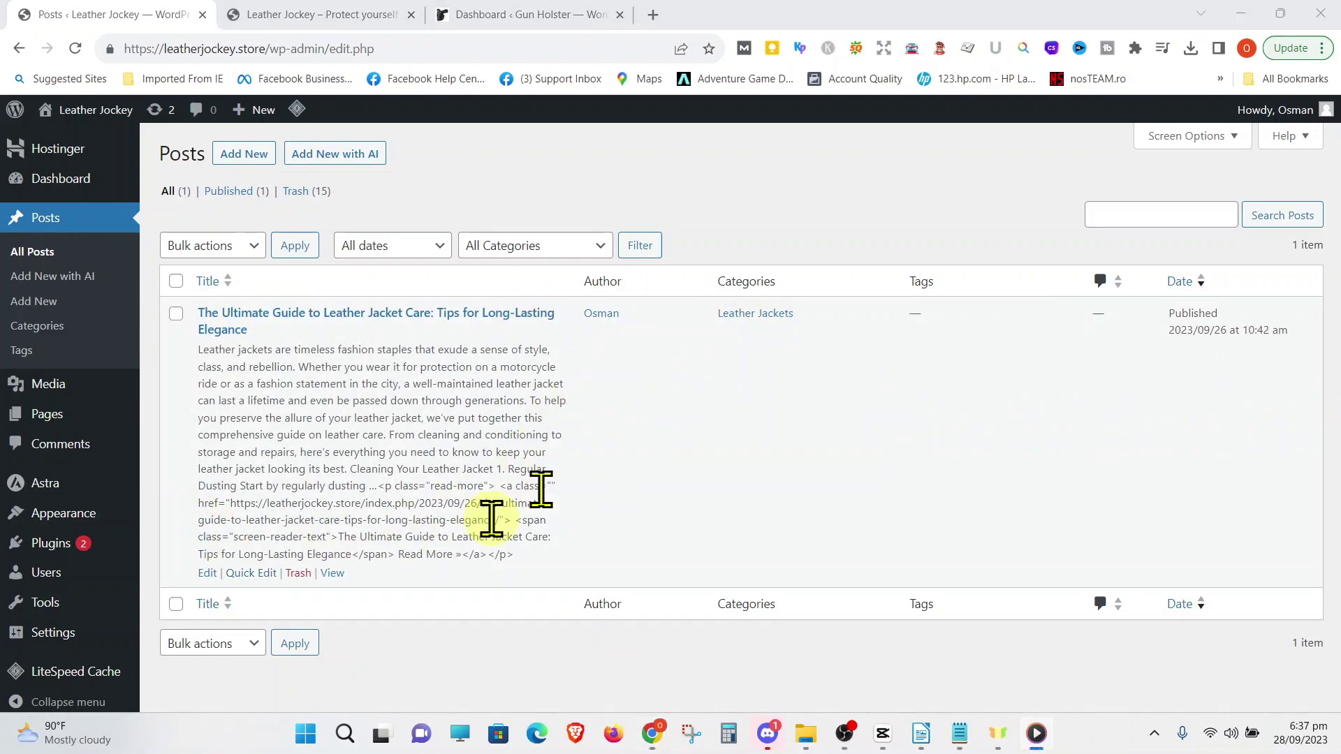
Quick Edit the jacket-care post to uncheck Leather Jackets, reverting it to Blog
click(252, 574)
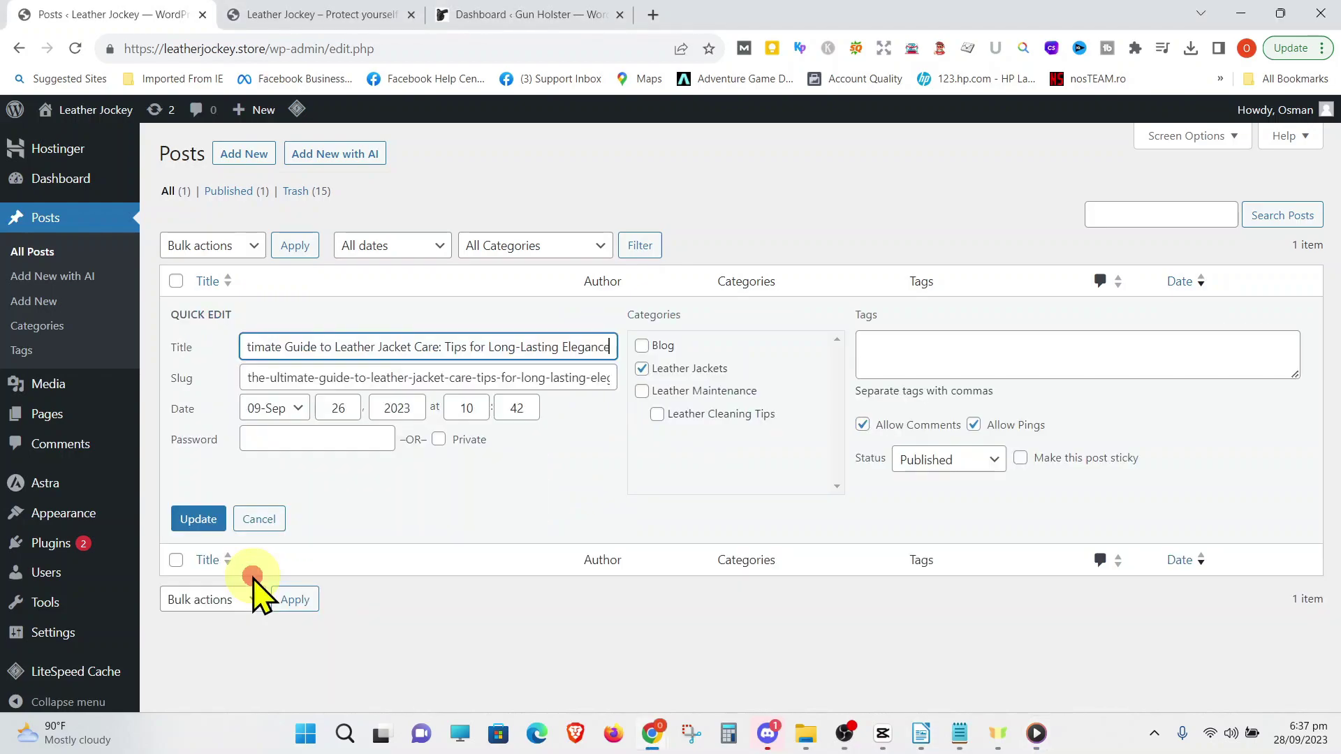
click(642, 368)
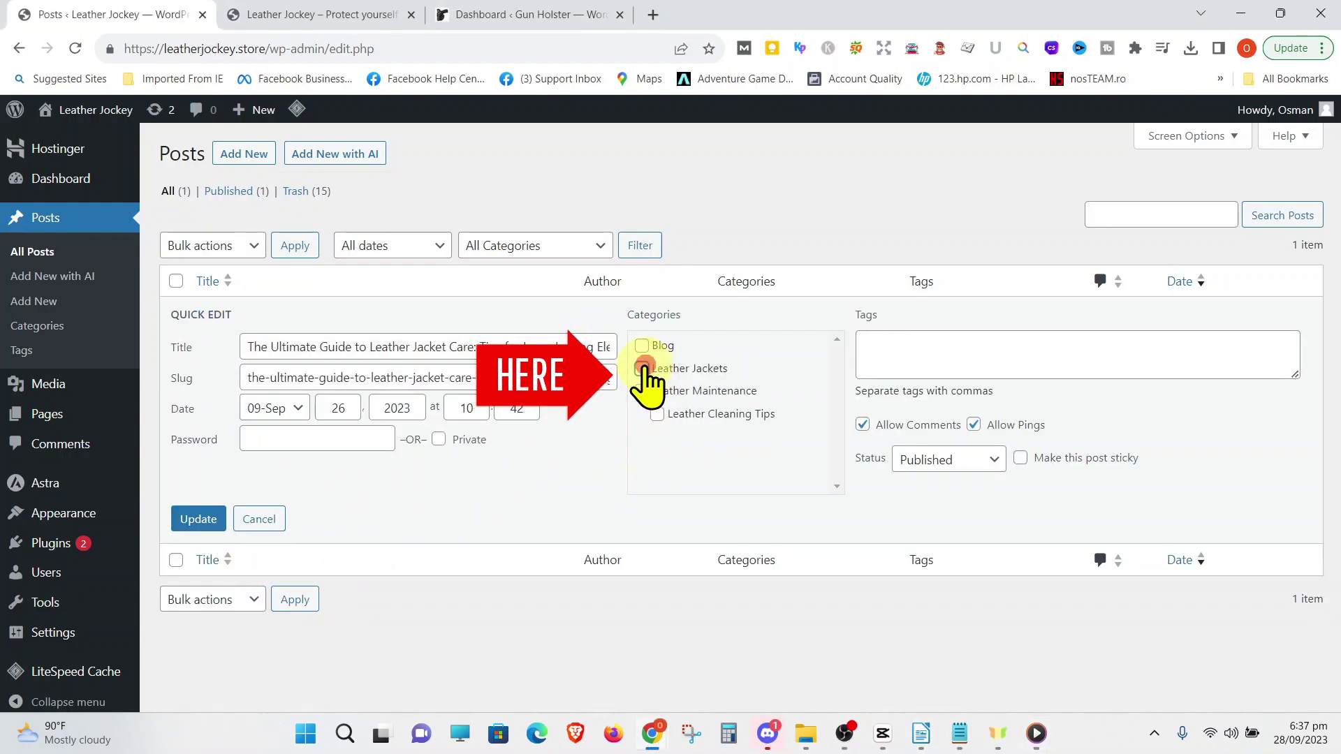
click(198, 519)
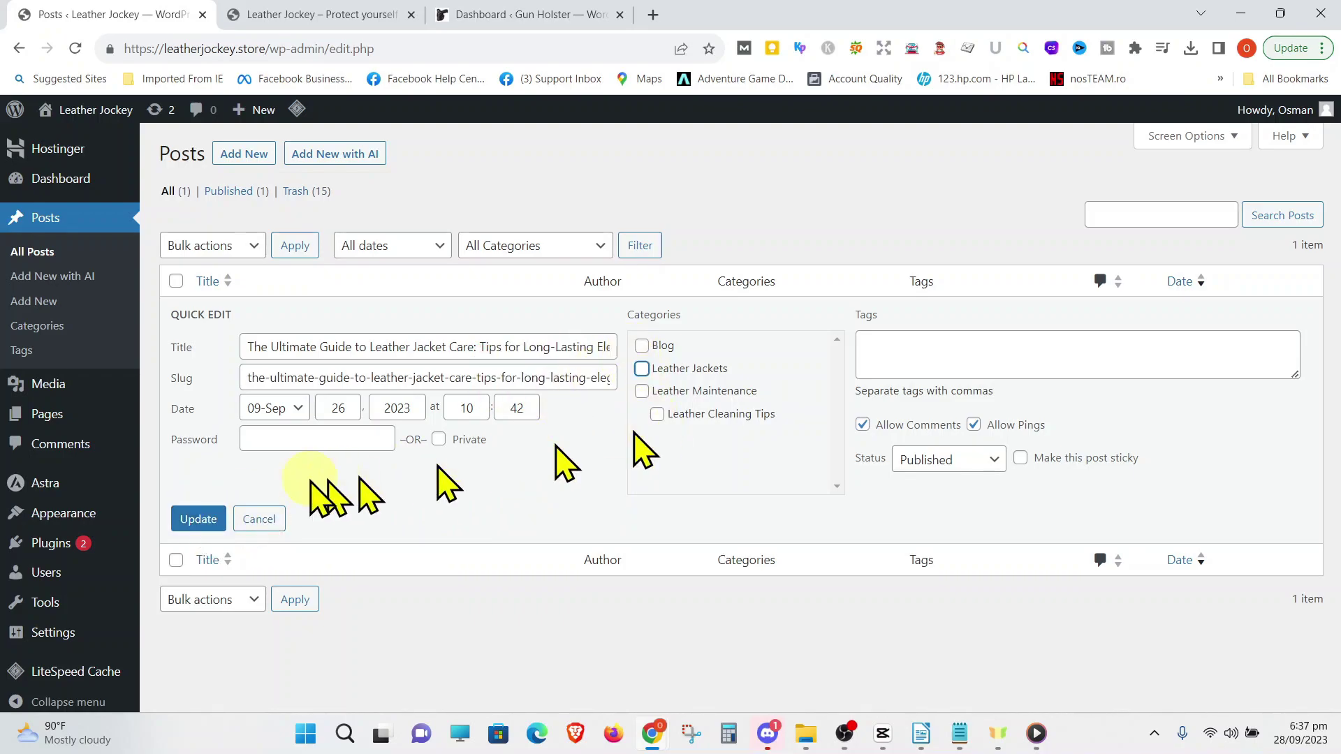
click(198, 519)
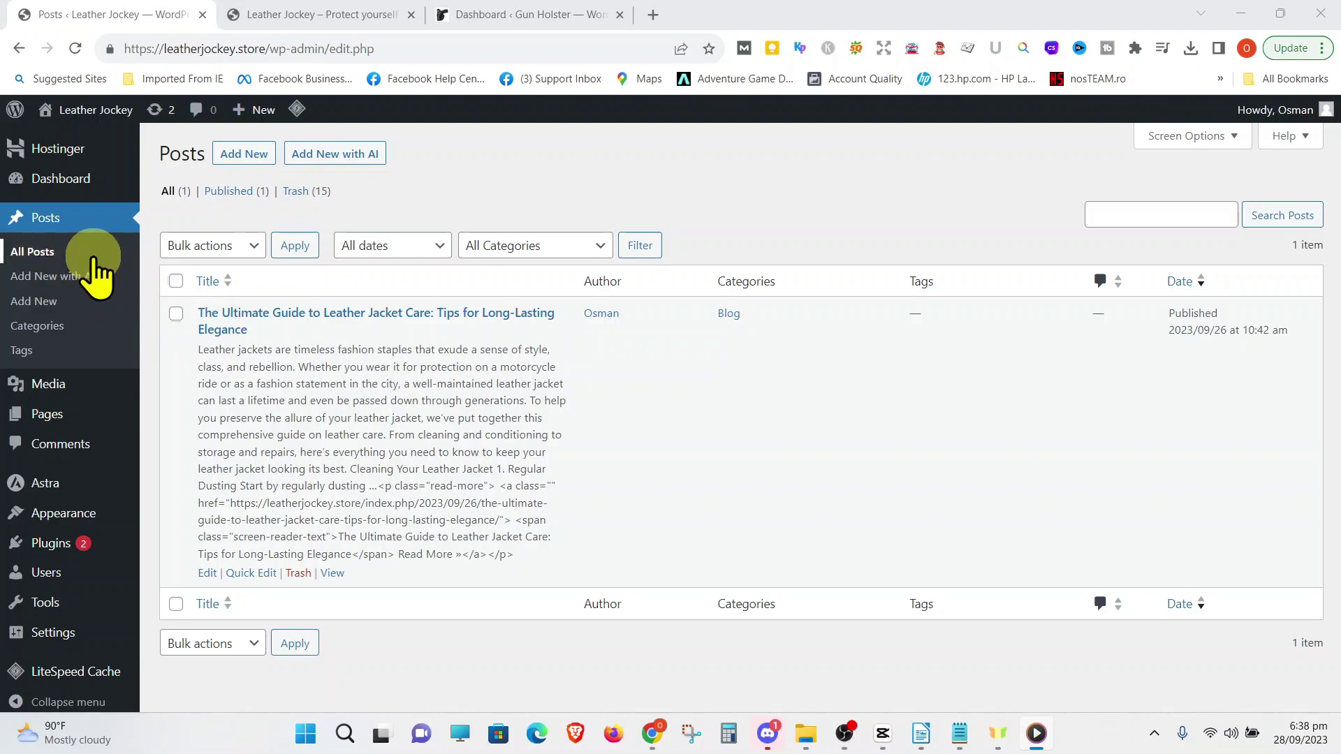
In the post editor, switch the jacket-care guide from Blog to Leather Maintenance and update it
click(43, 248)
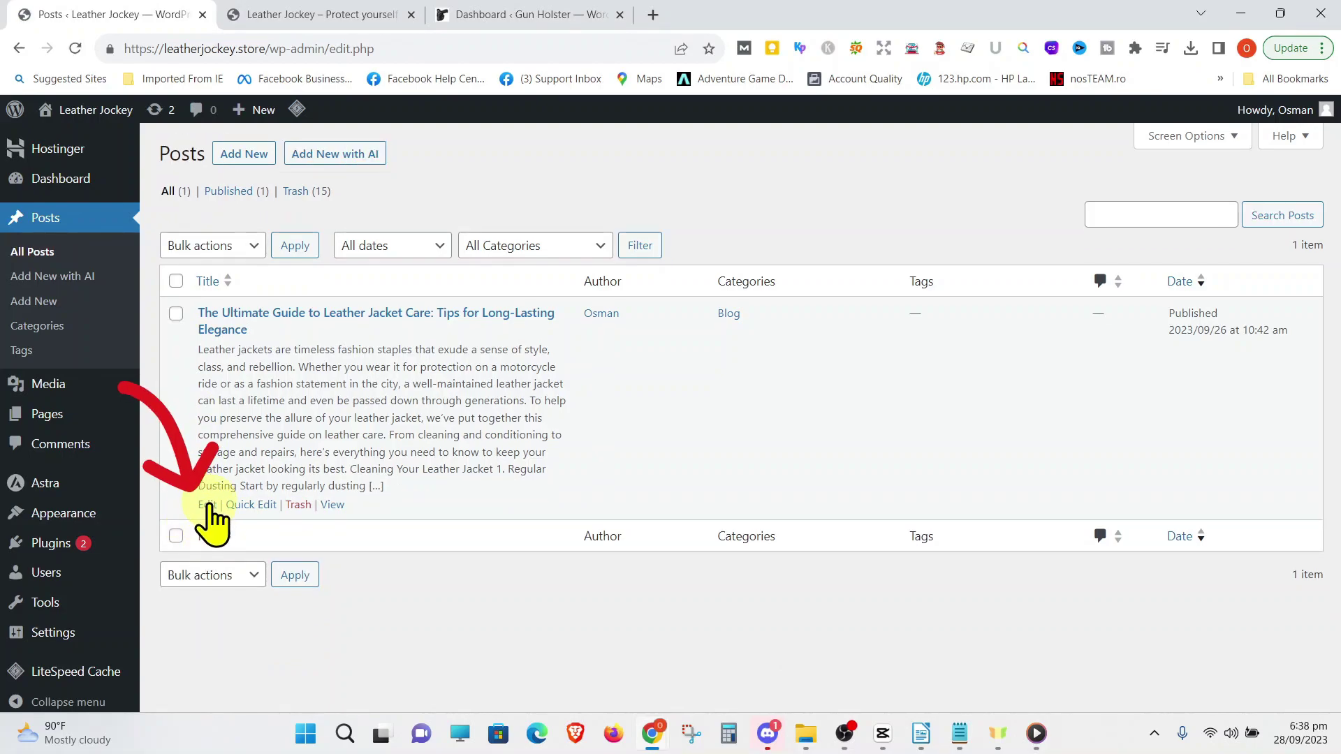
click(208, 504)
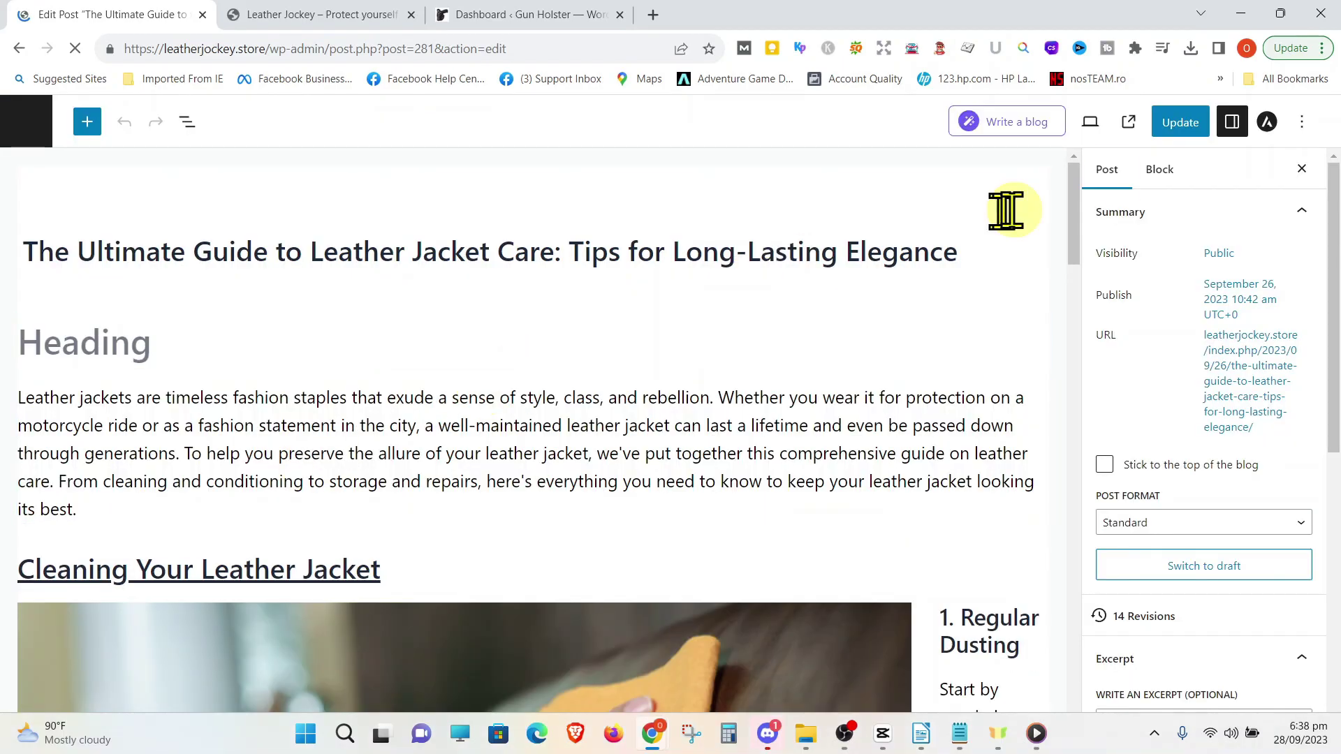
scroll(1126, 436, down, 1)
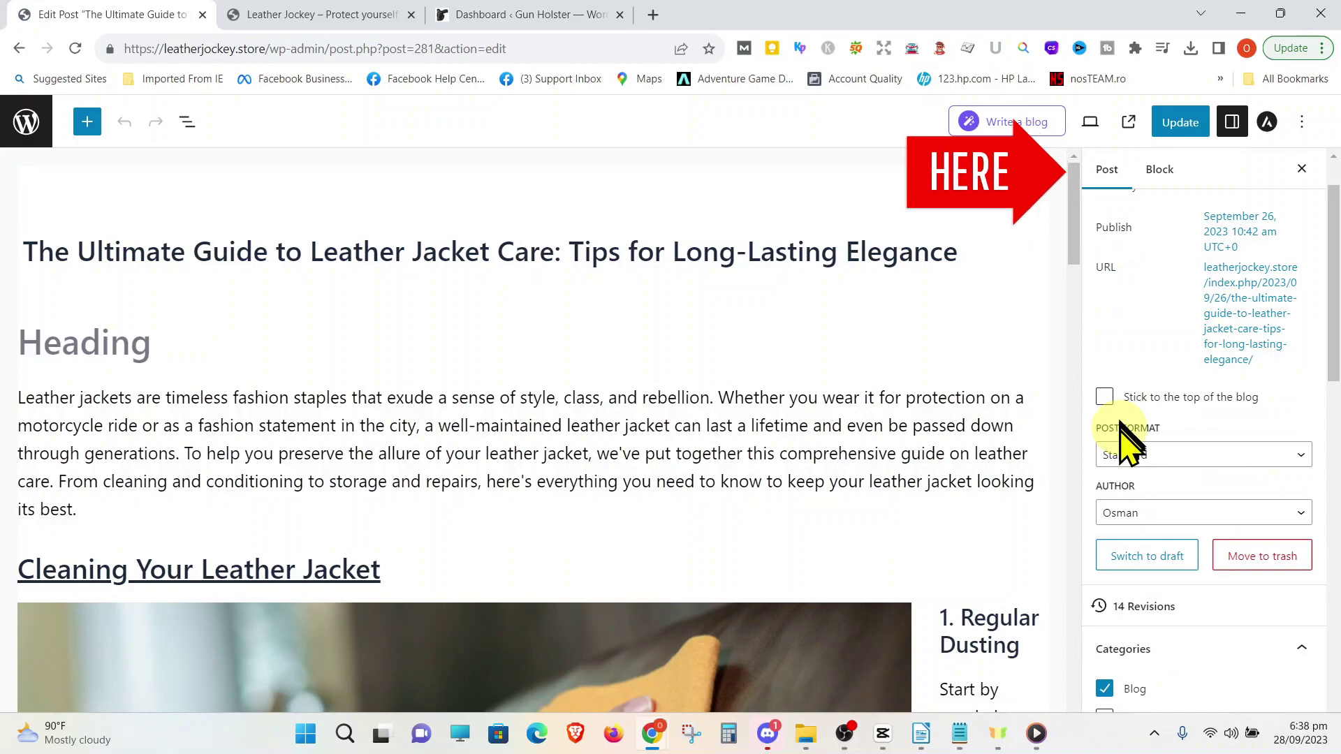
scroll(1124, 440, down, 3)
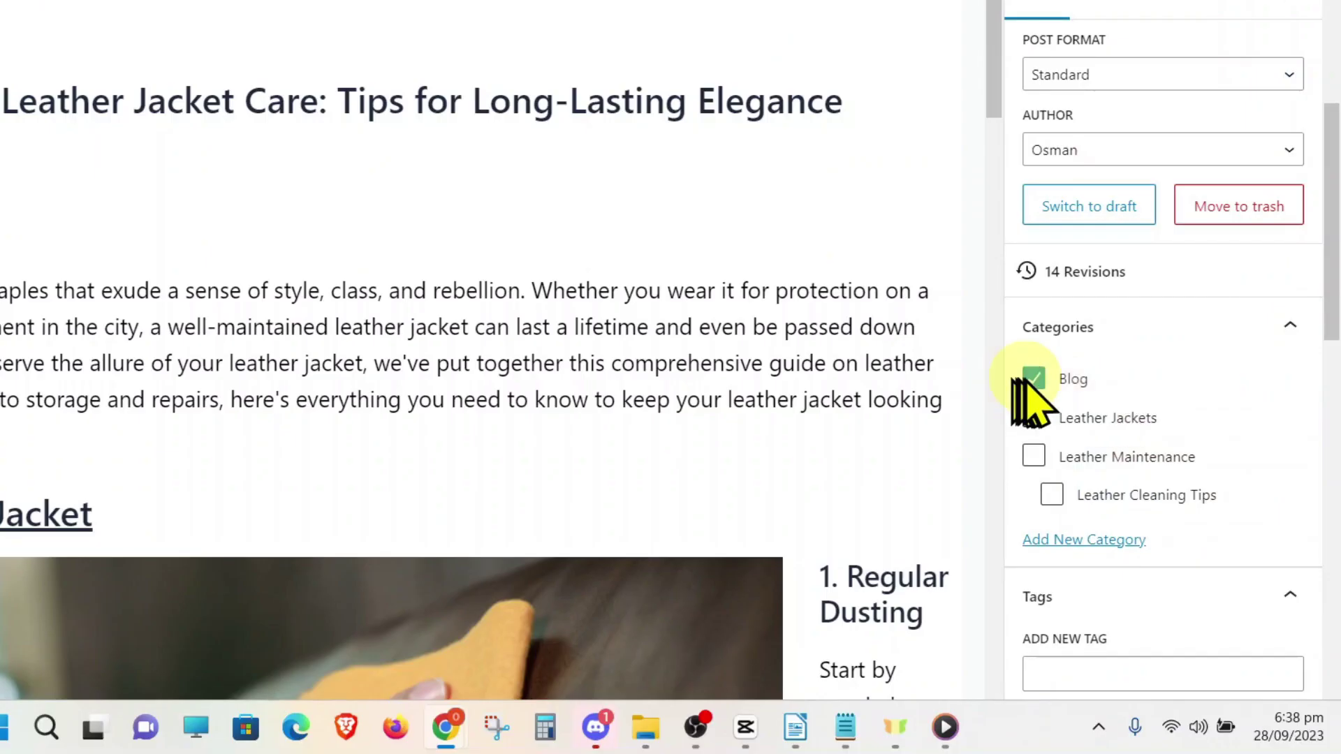
click(1105, 466)
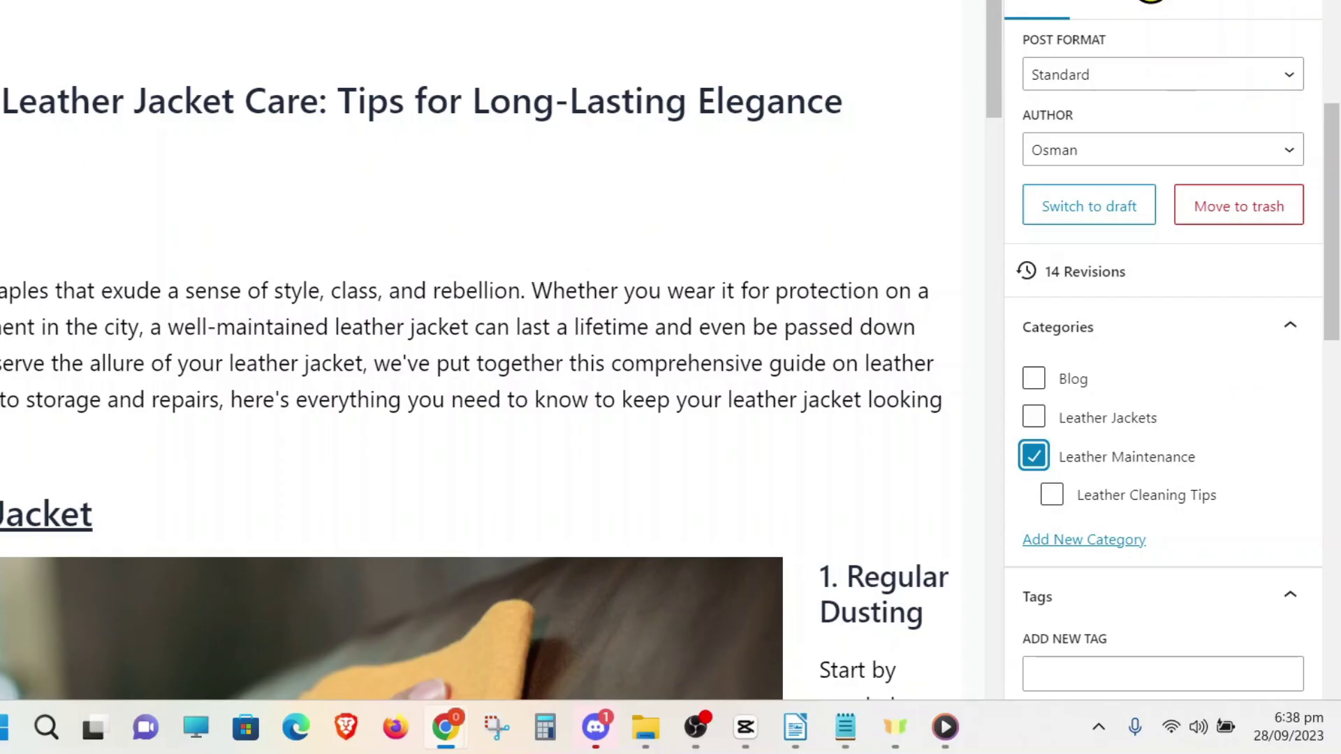
click(1183, 125)
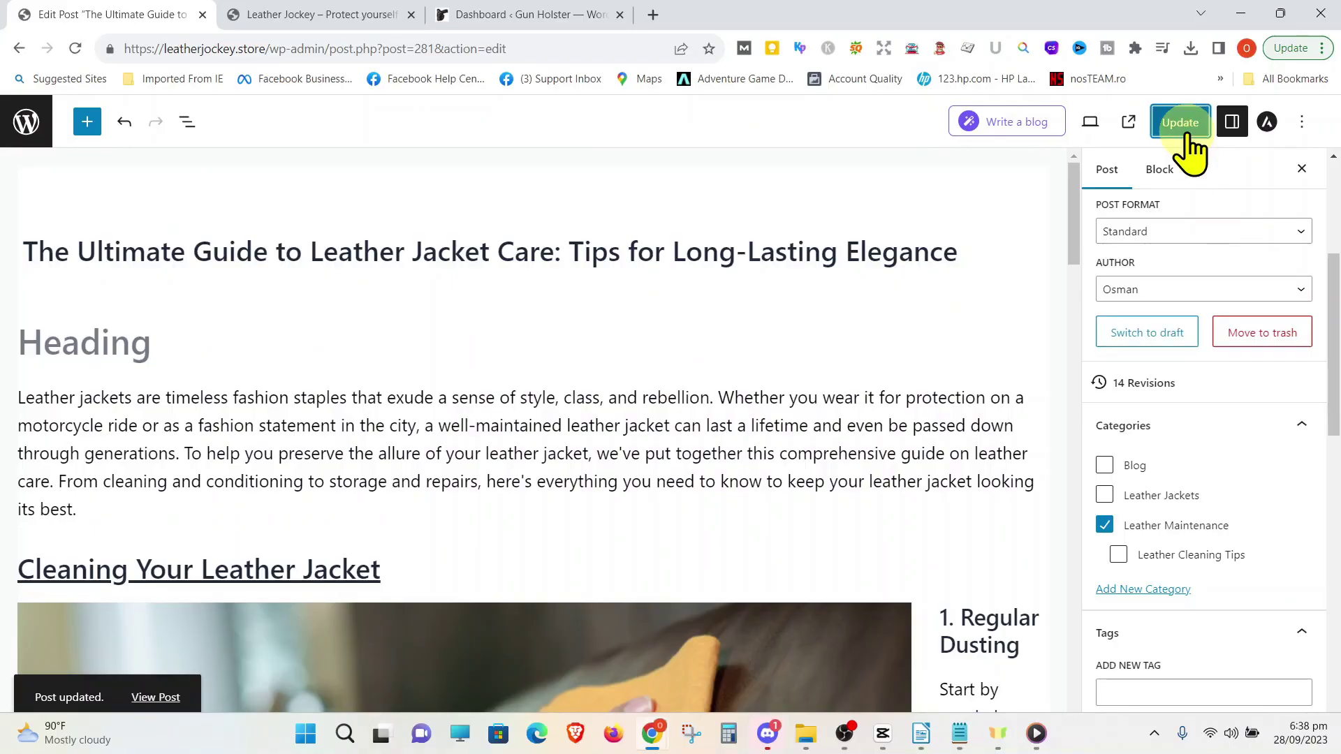
click(14, 139)
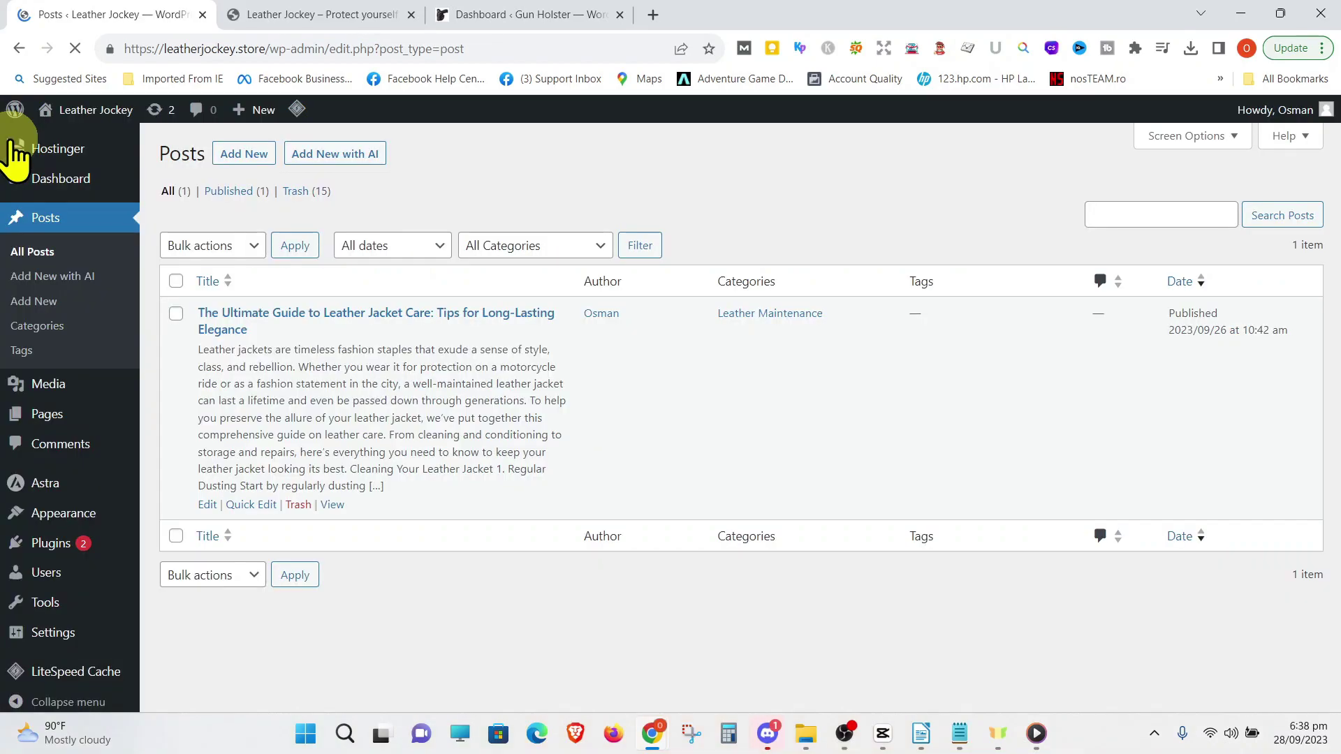
click(18, 256)
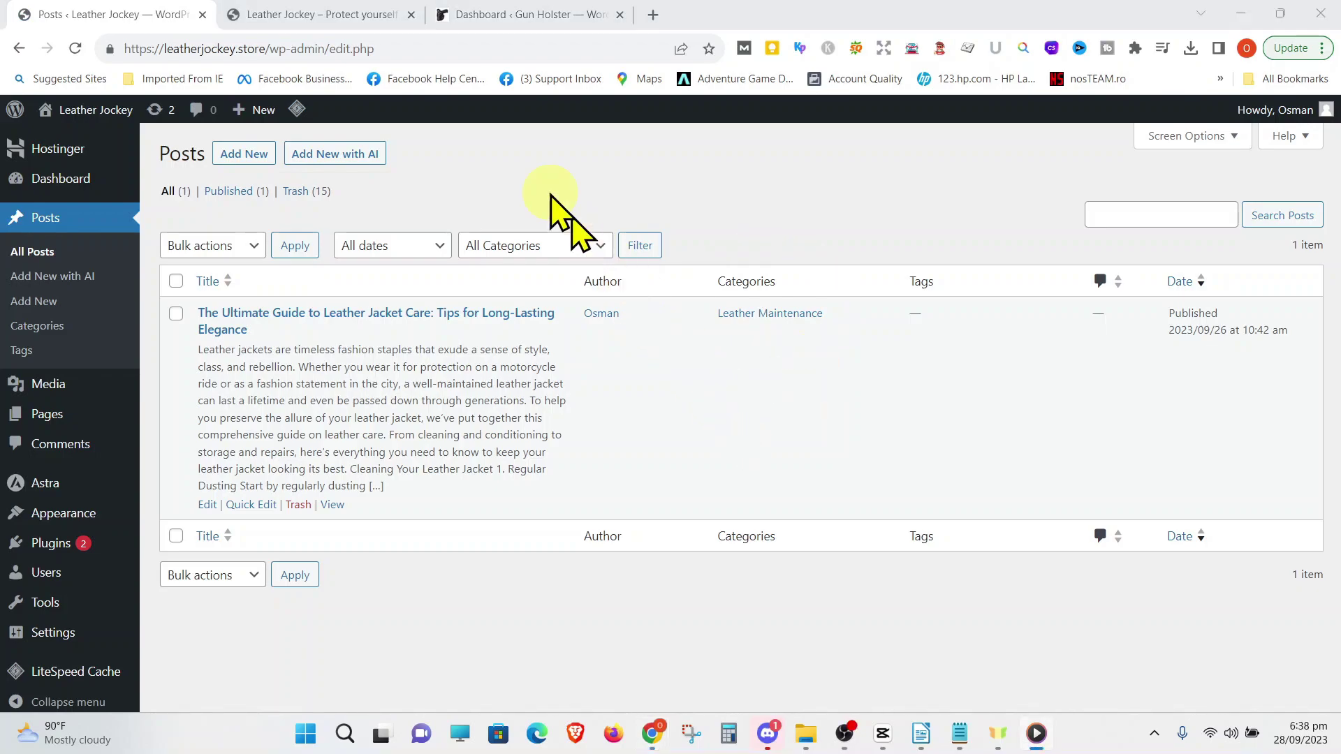
On the Gun Holster site, list the posts in the open-carry category from Posts > Categories
click(514, 19)
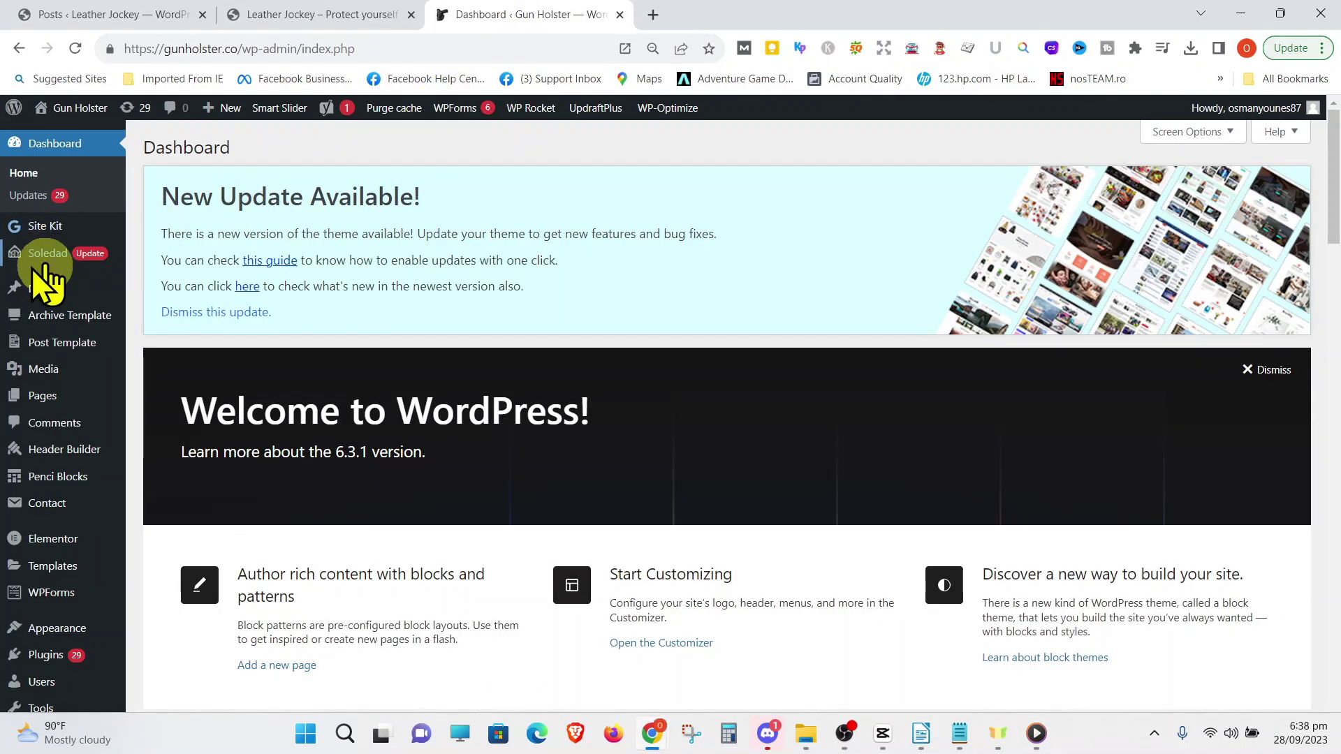
click(42, 289)
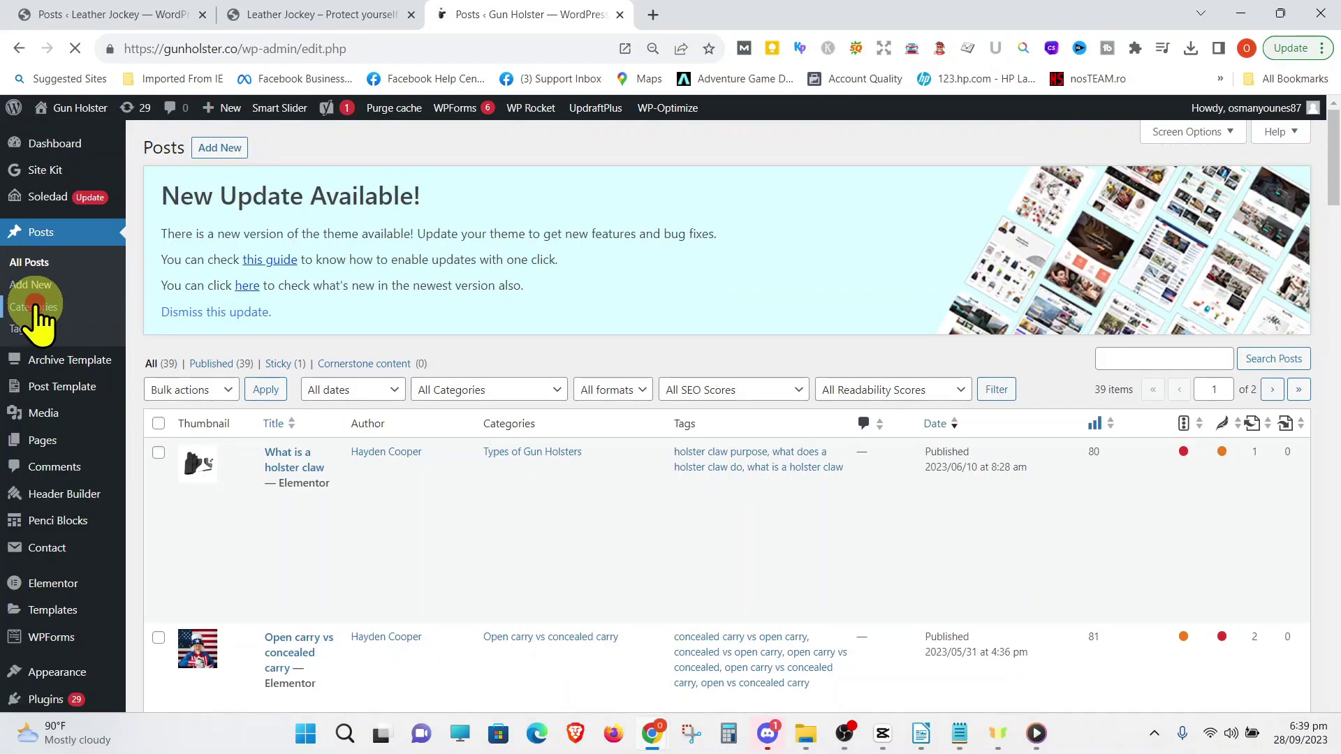
click(35, 307)
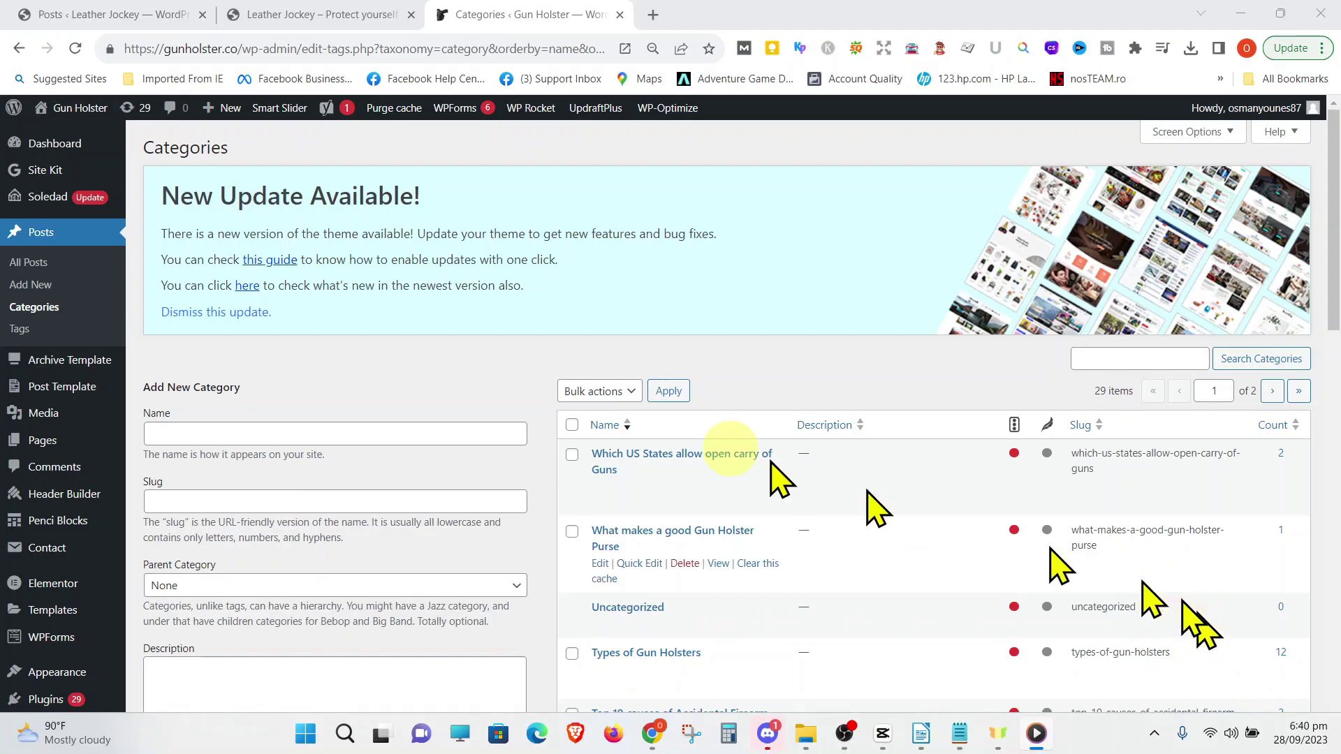
click(1280, 454)
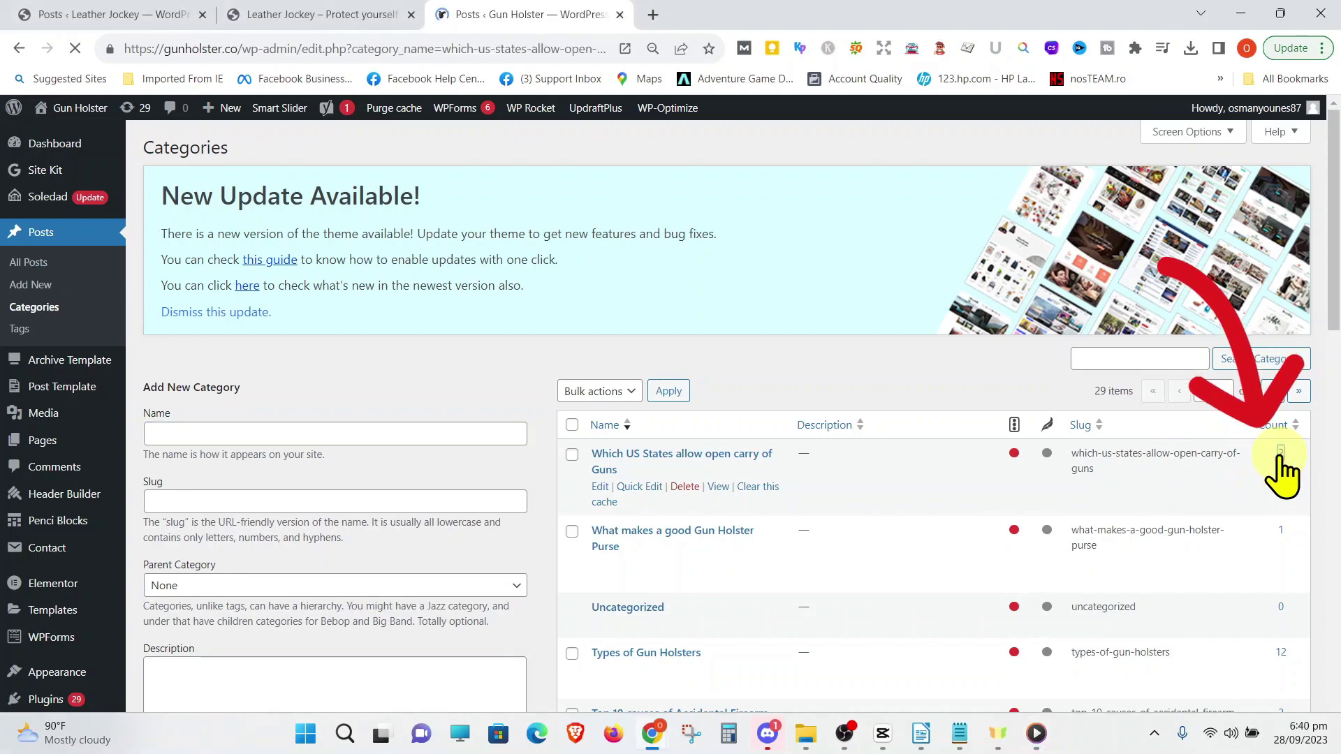
scroll(1098, 517, down, 4)
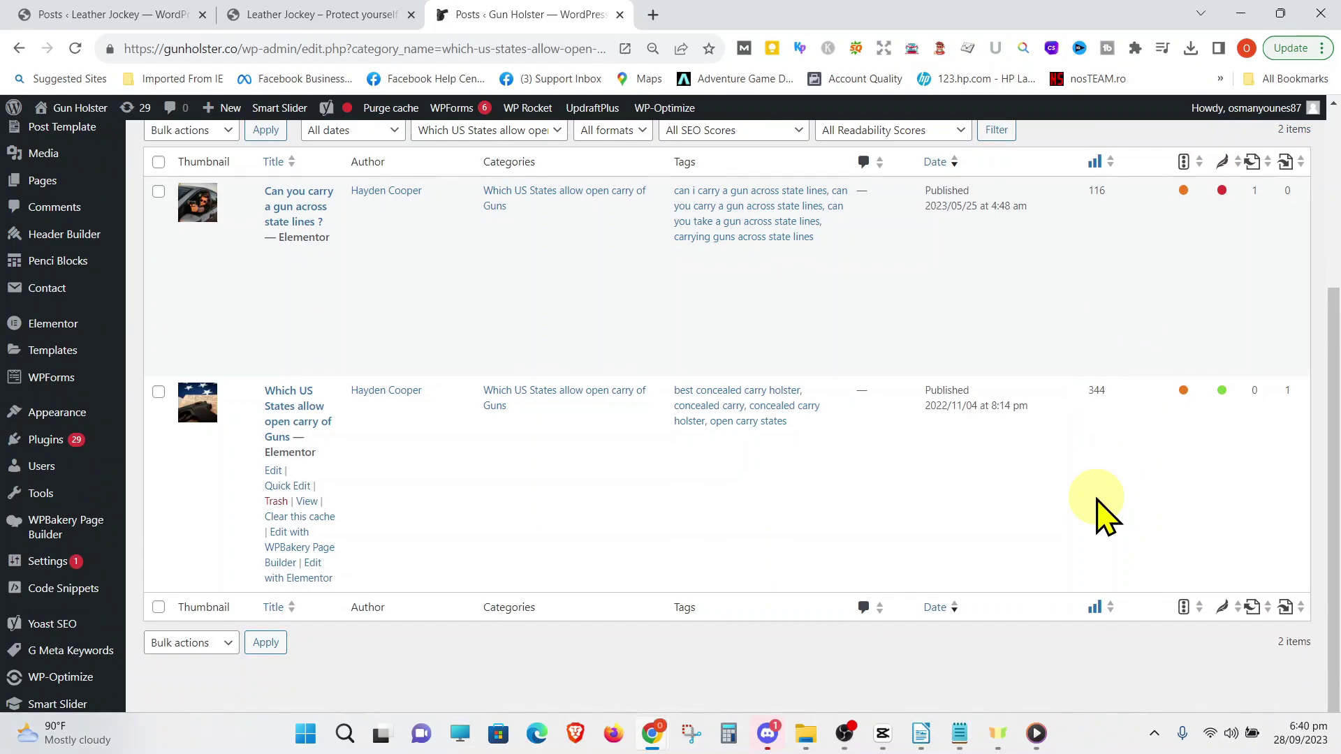
scroll(1108, 444, up, 2)
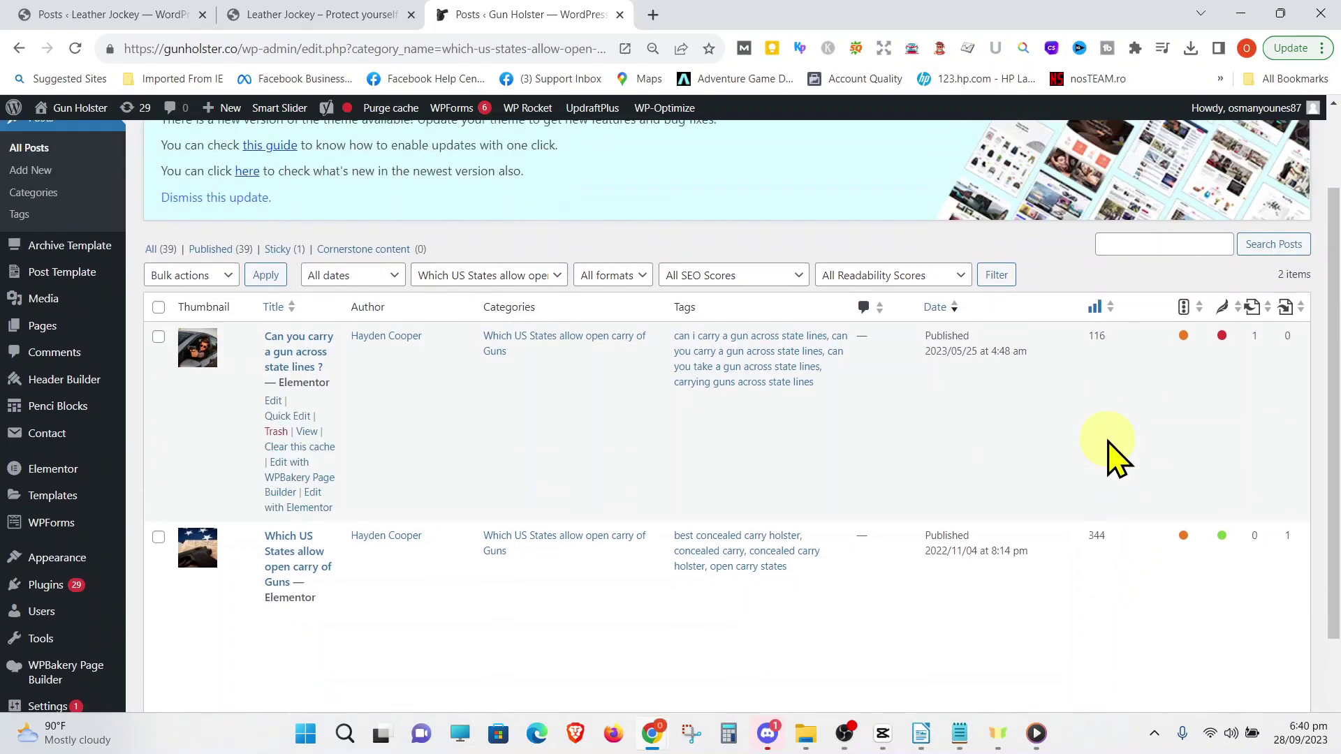
scroll(1109, 447, down, 2)
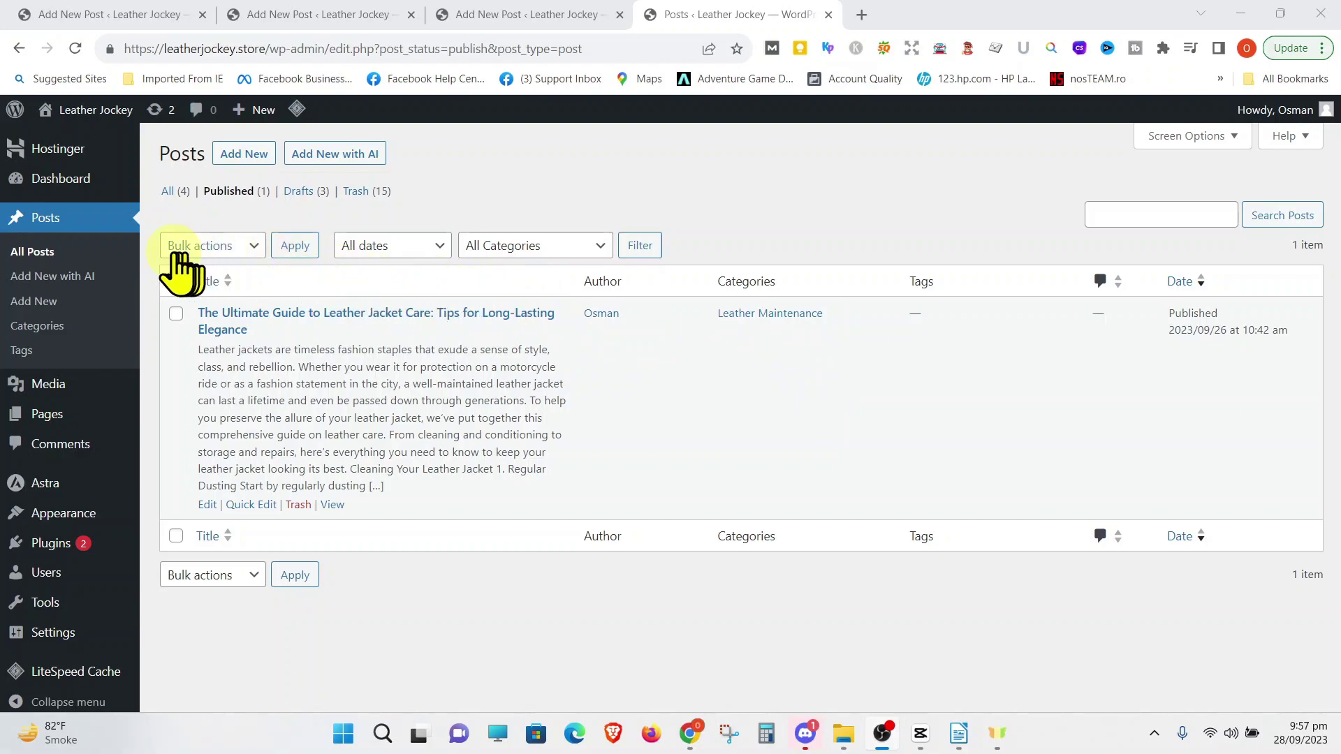
File the 'Leather Jackets, Are they useful ?' post under the Leather Jackets category
click(66, 15)
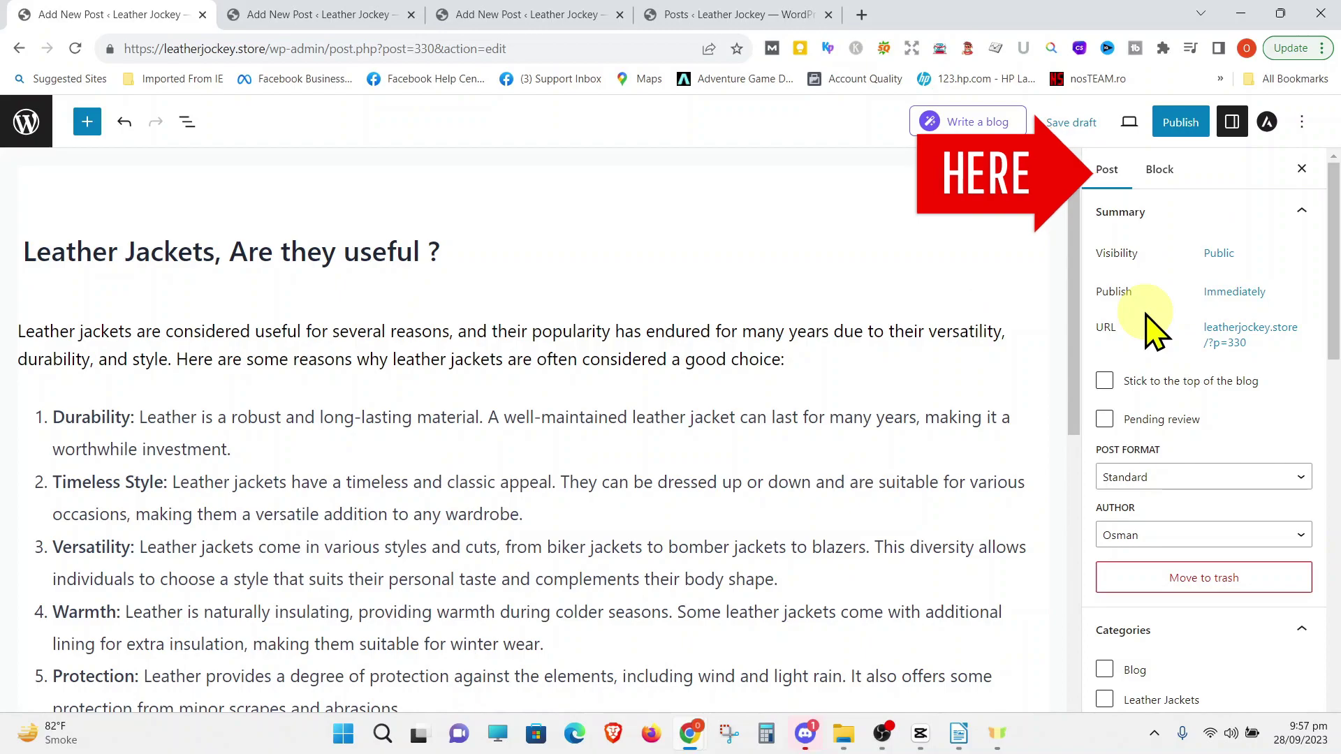
scroll(1177, 349, down, 4)
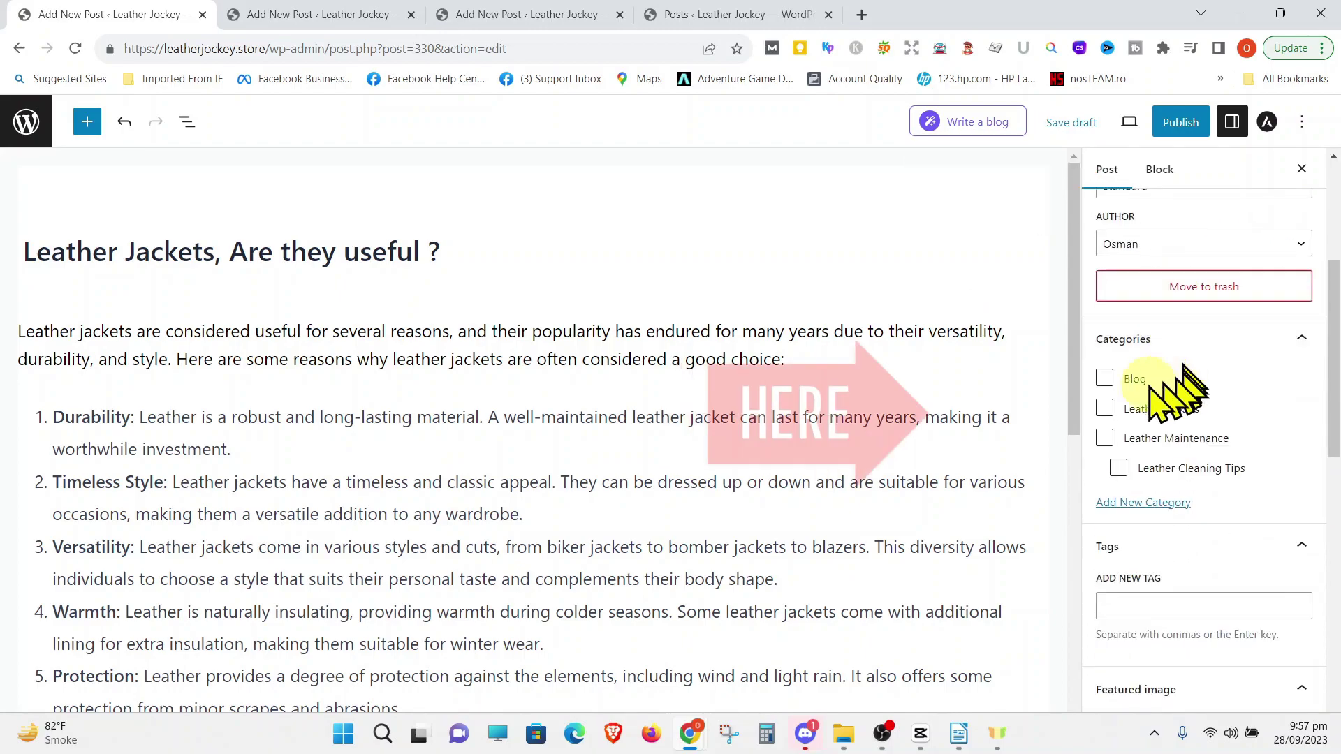
click(1104, 409)
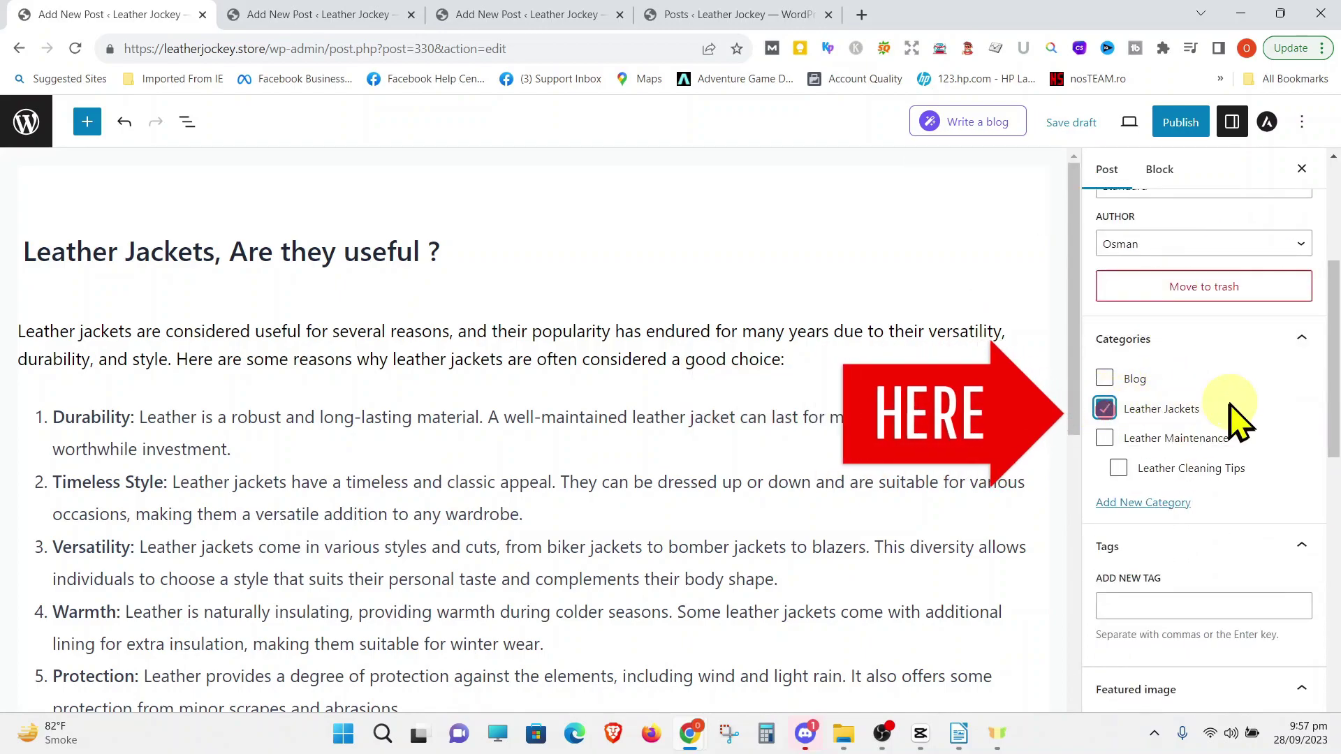
scroll(1234, 416, down, 2)
scroll(1234, 415, down, 2)
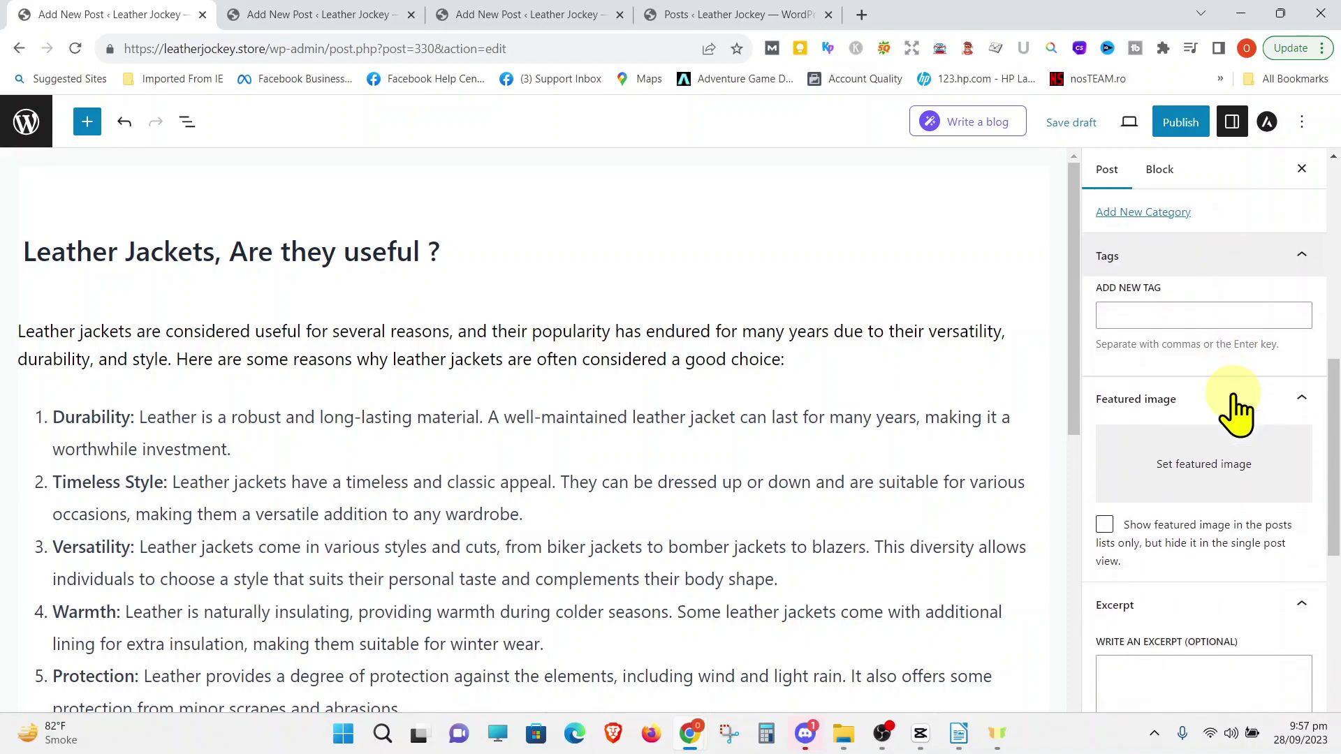
scroll(1235, 410, down, 2)
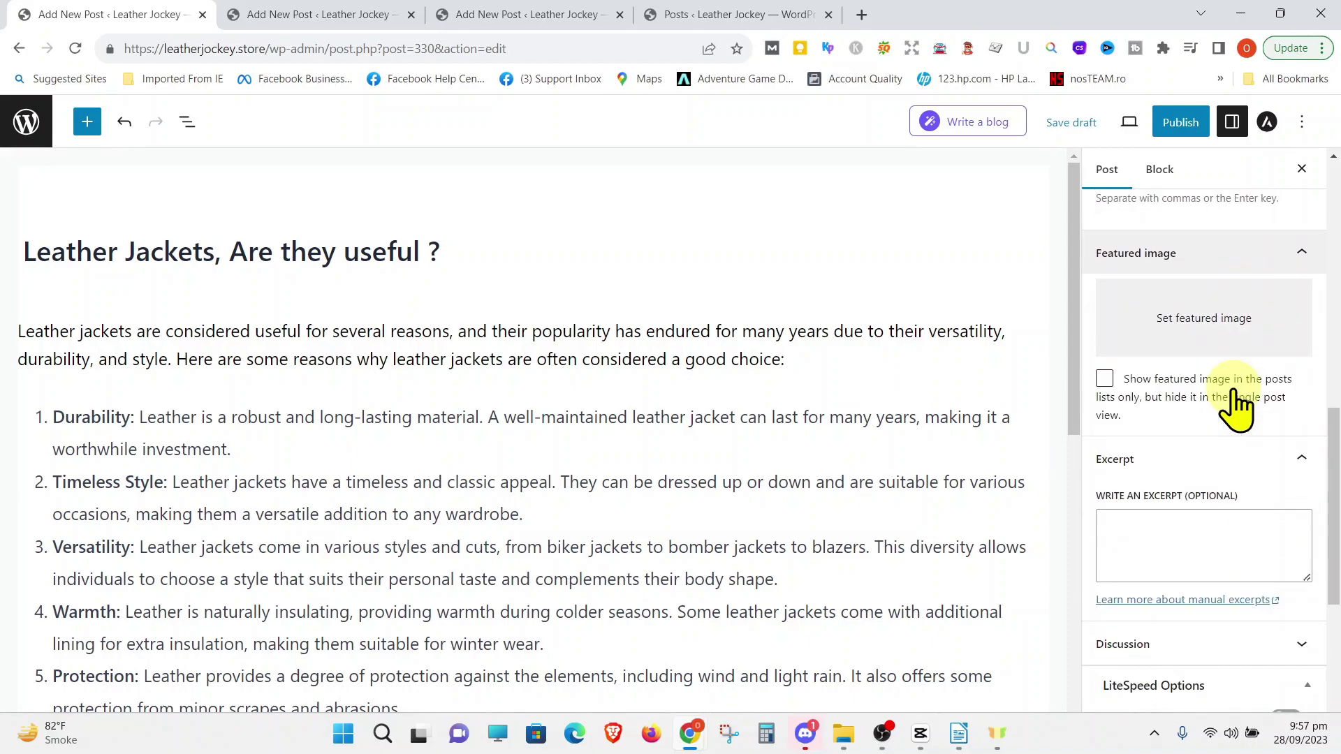
Upload Leather Jacket.jpg and set it as the post's featured image
click(1215, 336)
click(79, 187)
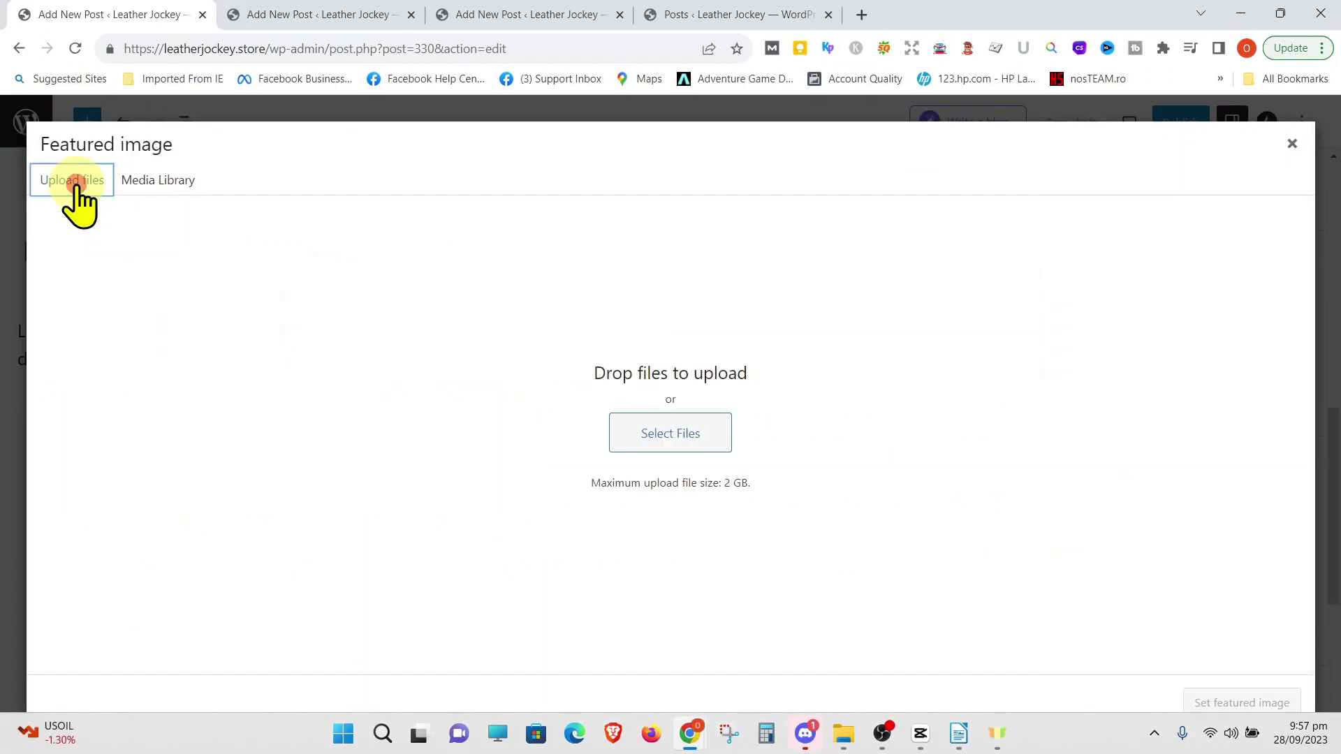
click(646, 427)
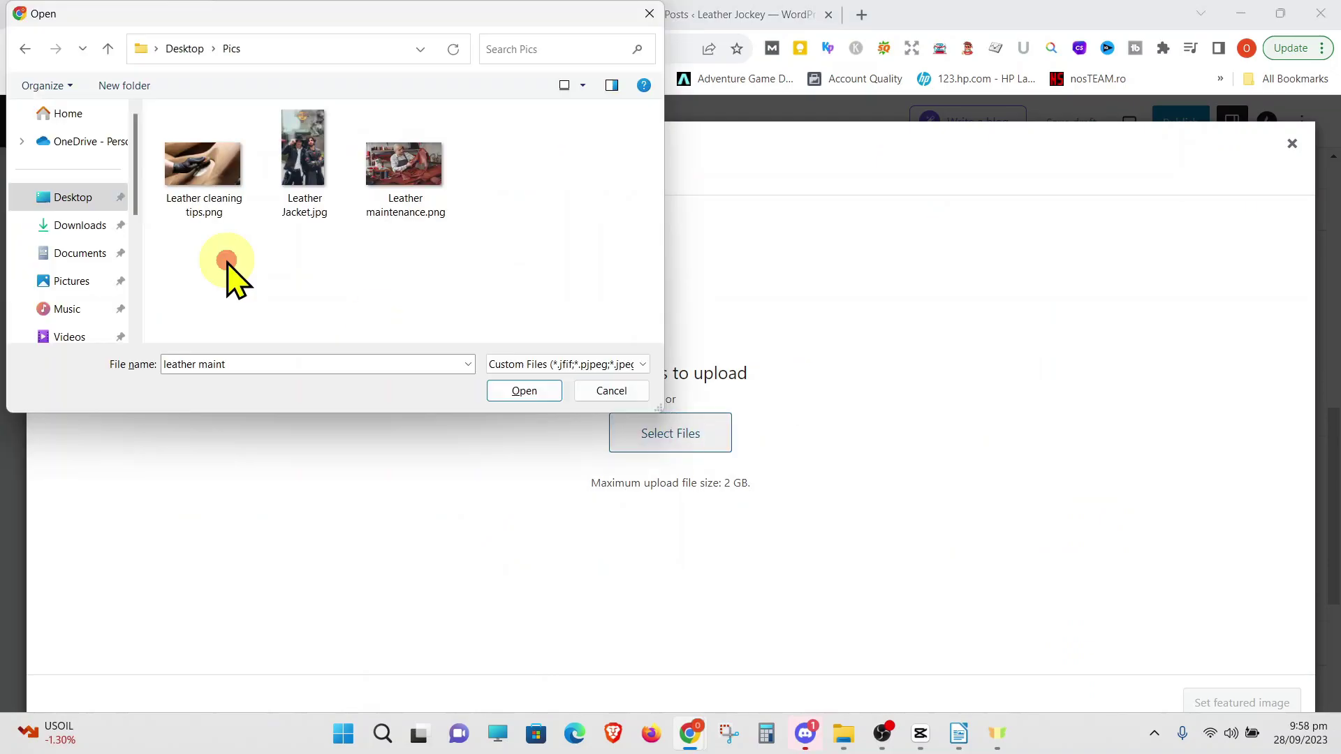
double_click(300, 174)
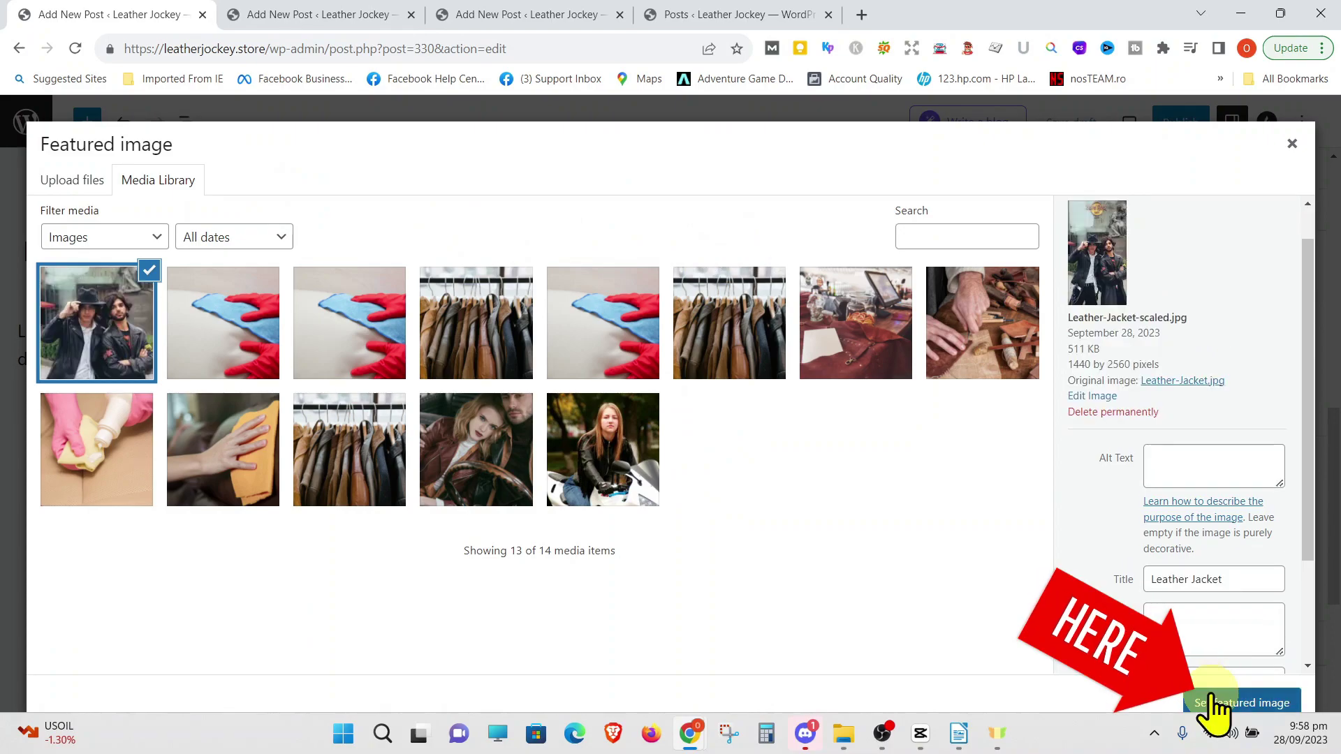
click(1213, 701)
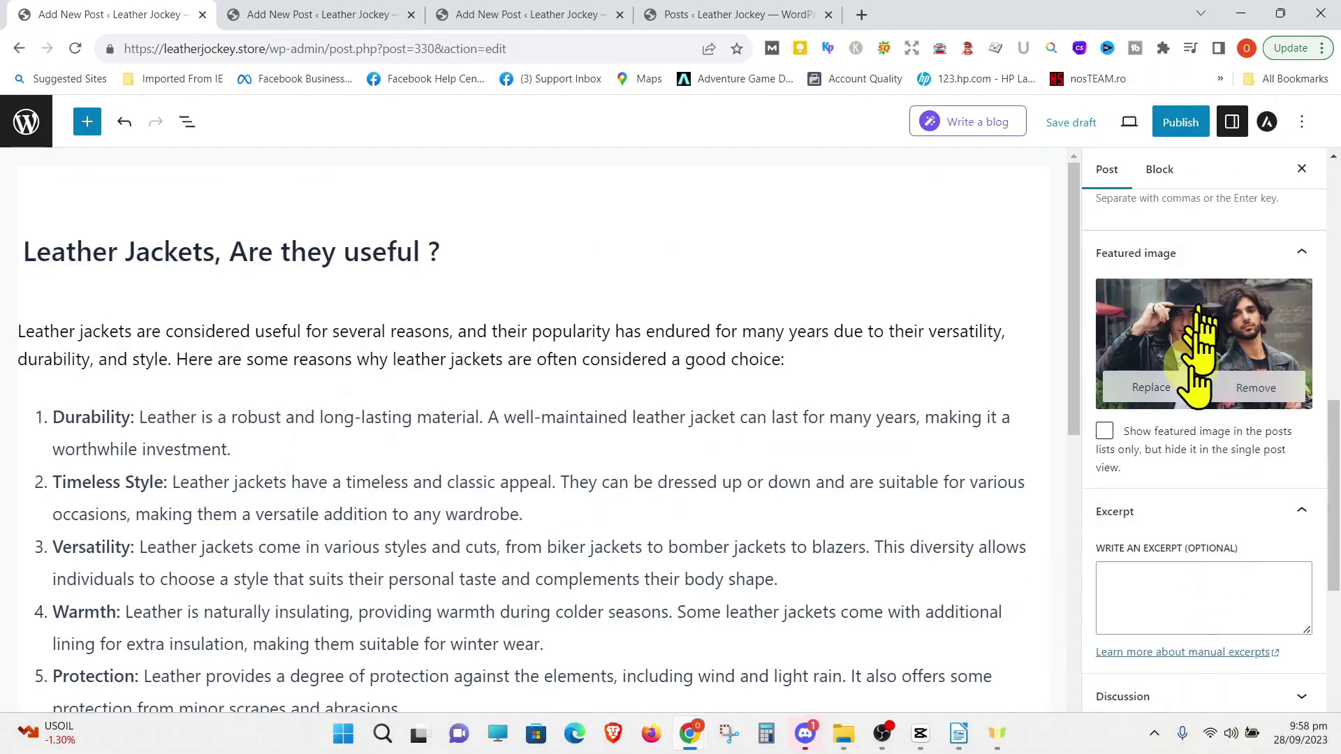
Publish the Leather Jackets post, confirming in the pre-publish panel
scroll(1187, 464, down, 2)
scroll(1188, 464, up, 10)
click(1181, 125)
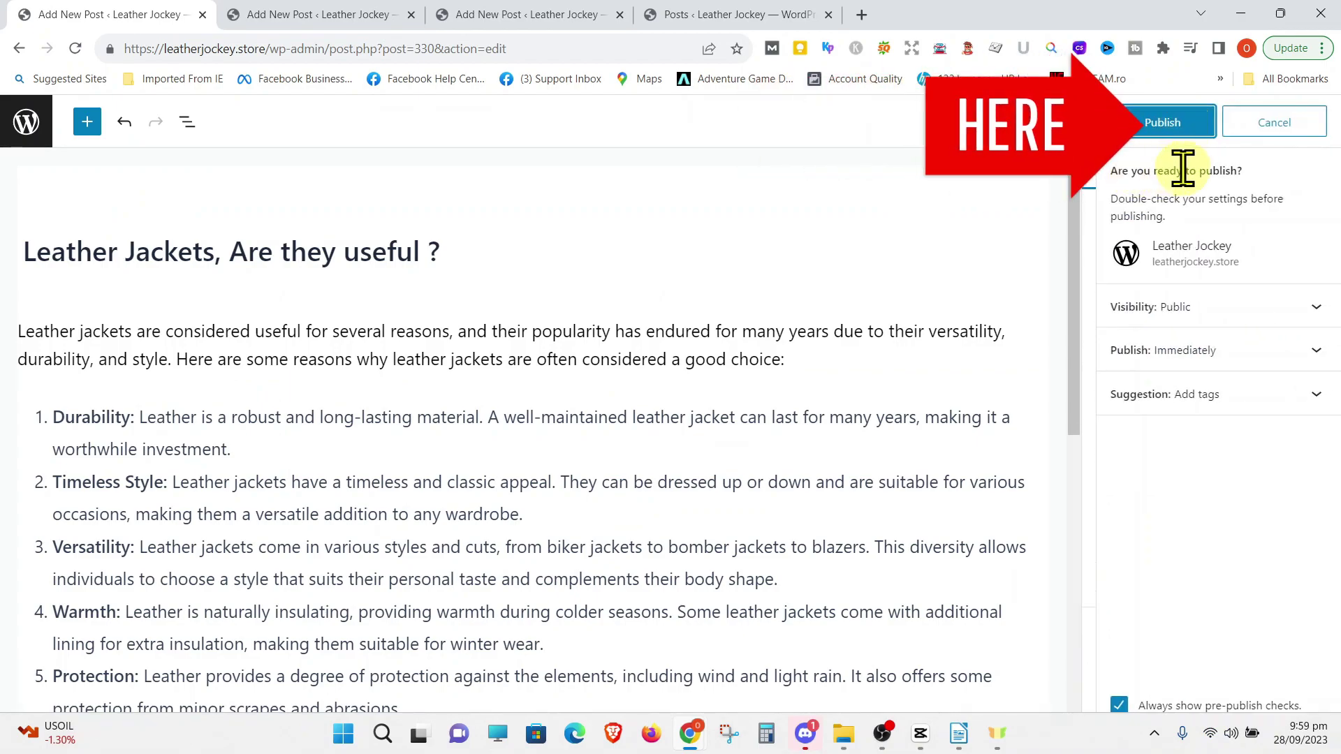
click(1163, 125)
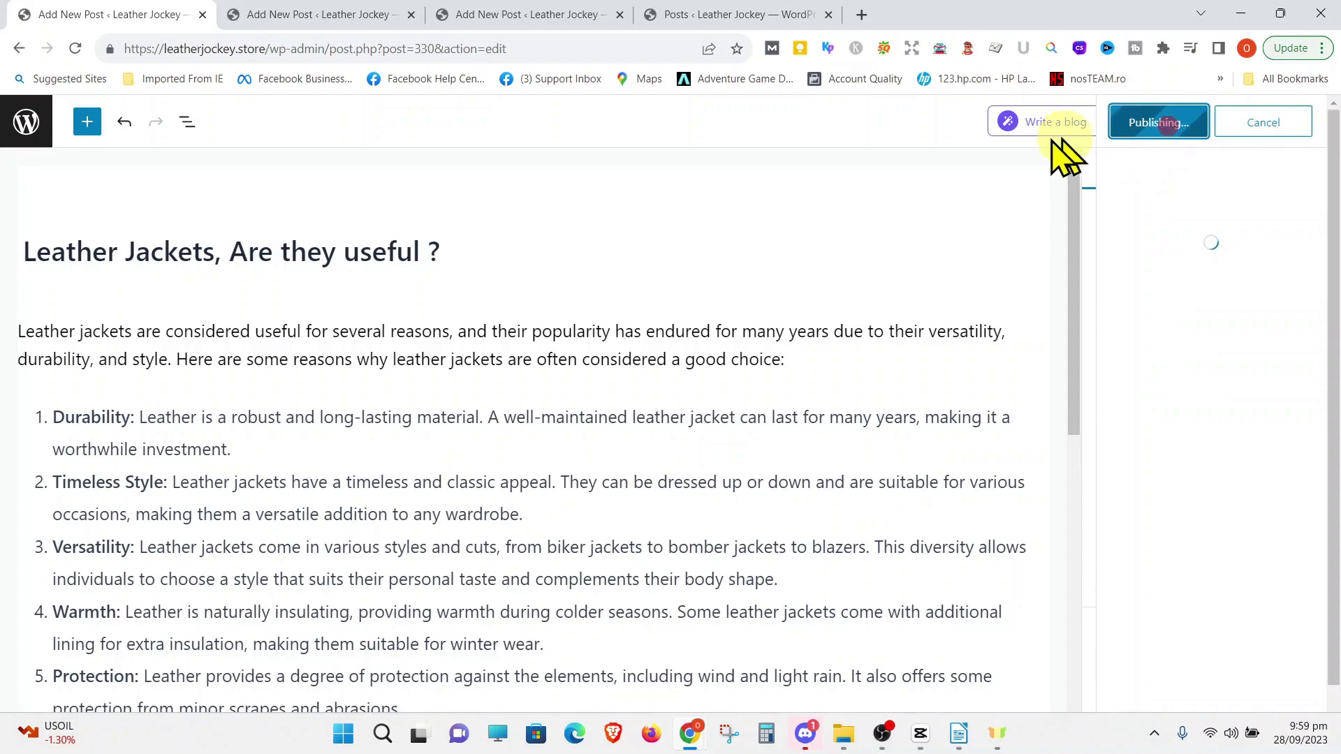
In the Leather Maintenance draft's post settings, tick the Leather Maintenance category
click(318, 17)
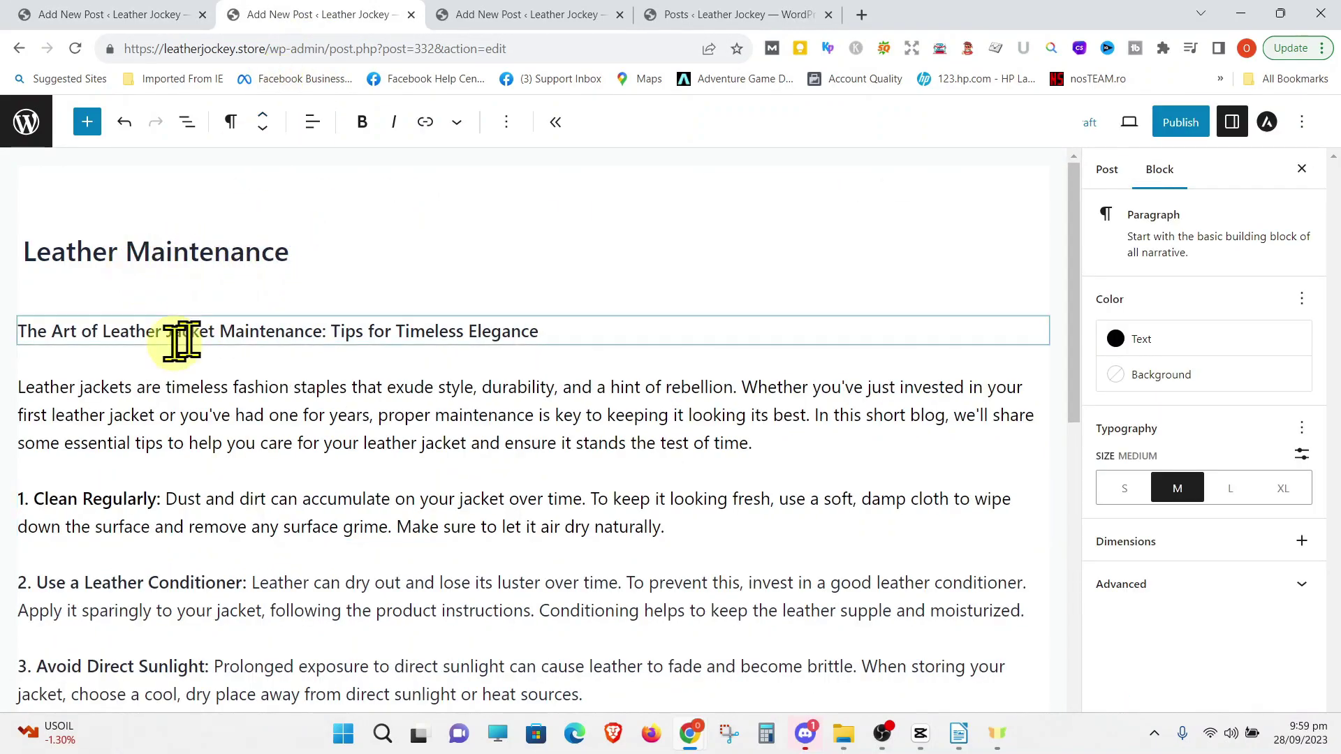
click(1107, 170)
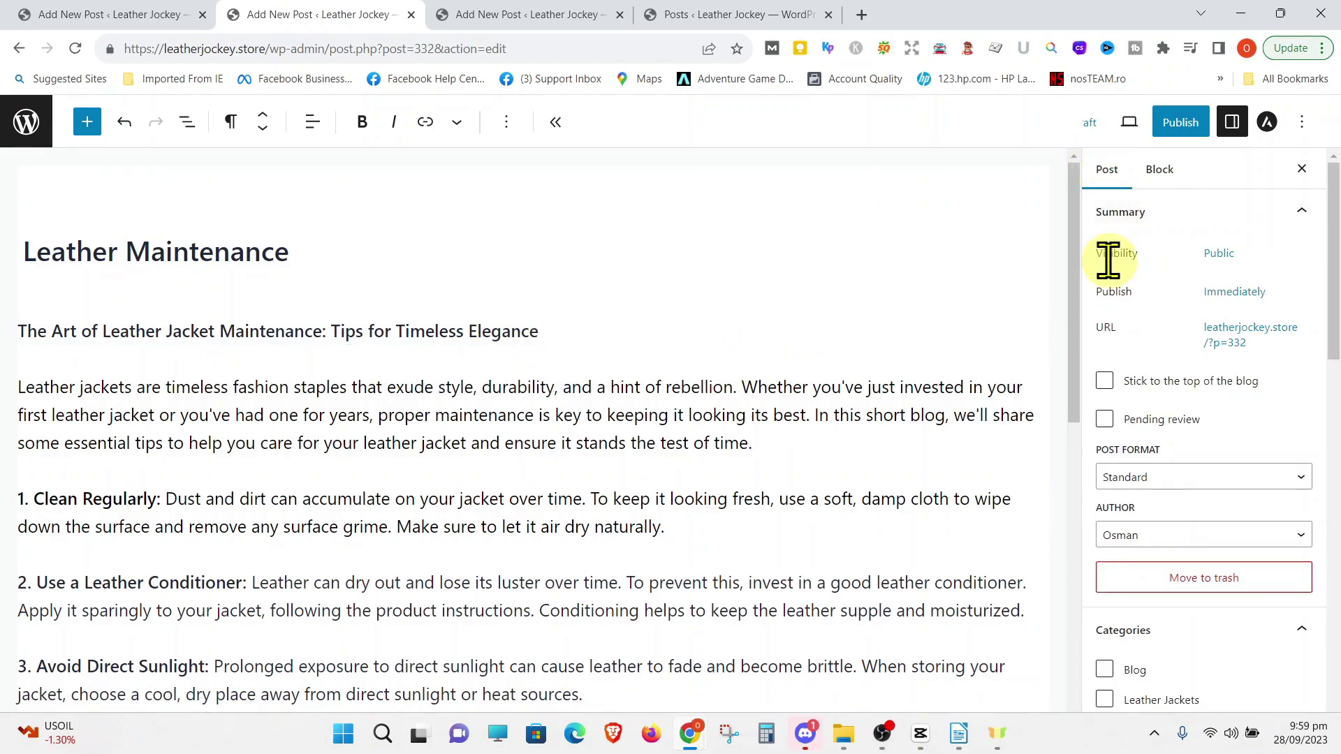
scroll(1110, 272, down, 4)
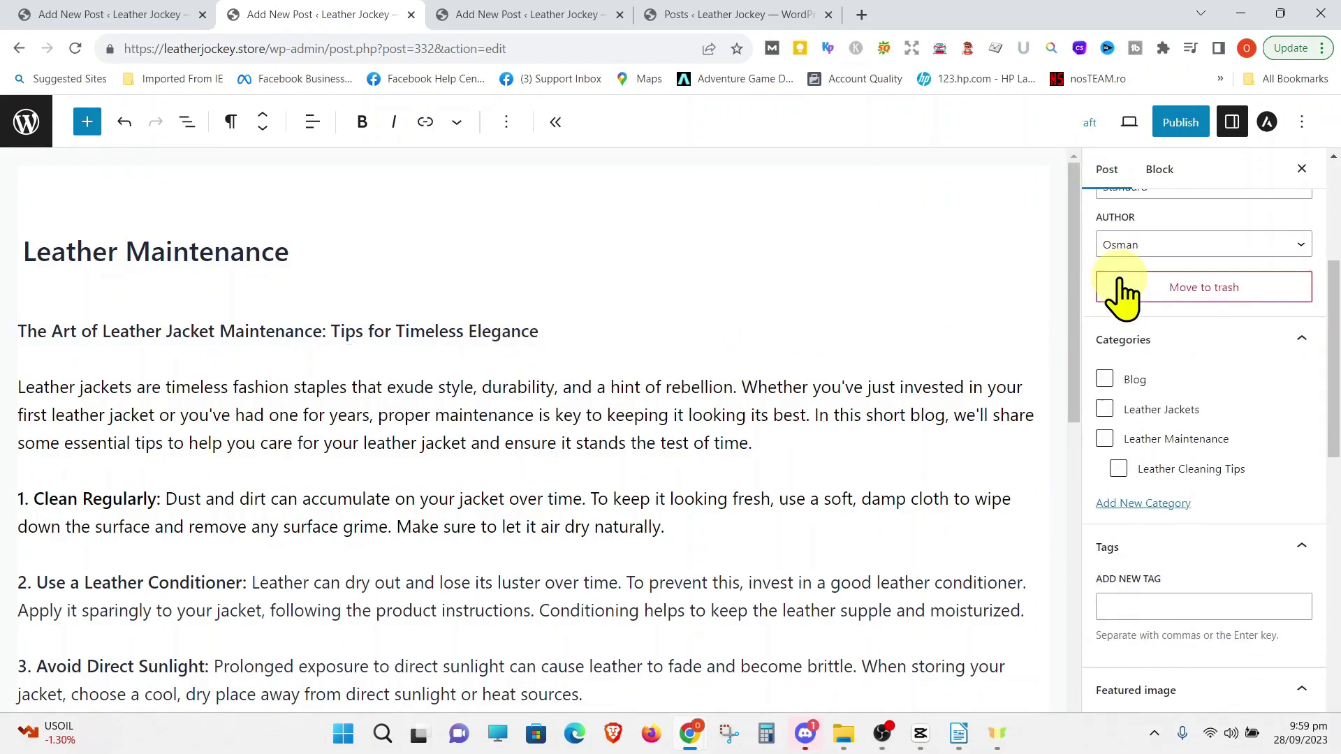
click(1105, 438)
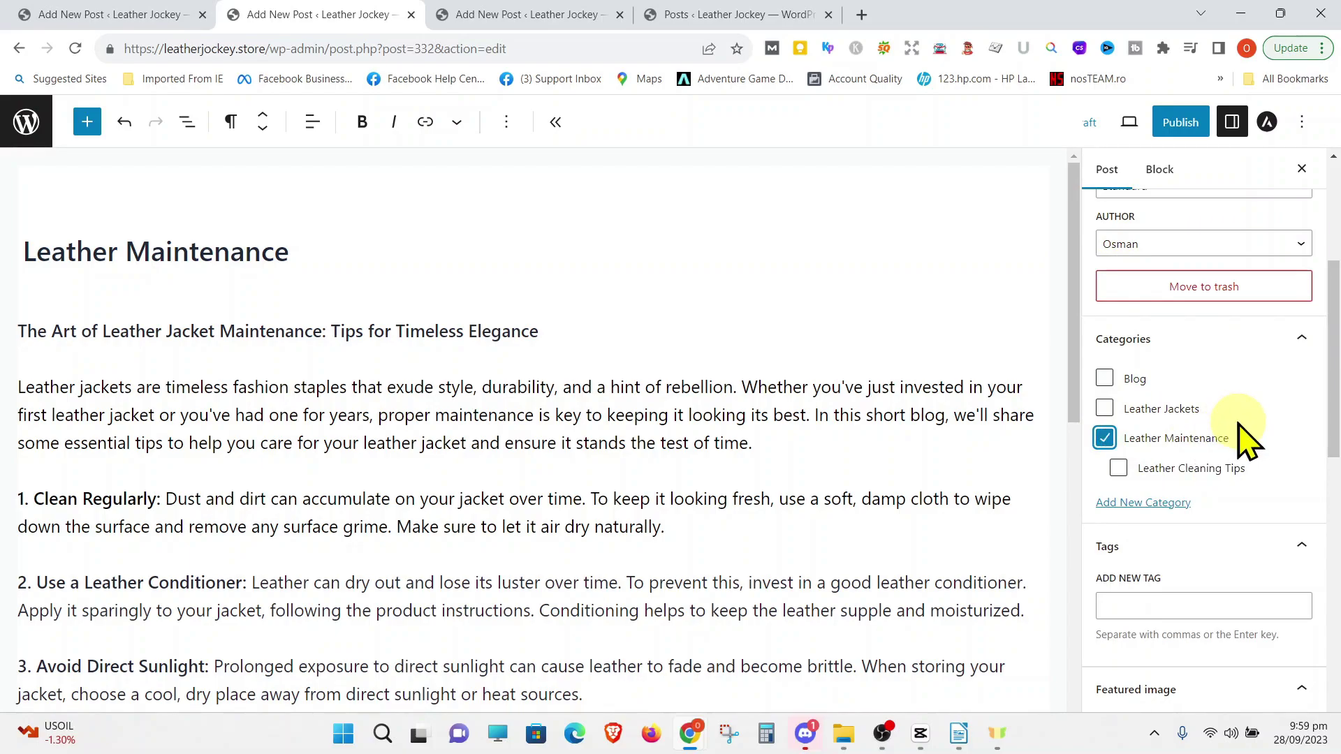
Upload Leather maintenance.png and set it as the featured image
scroll(1239, 440, down, 3)
click(1230, 488)
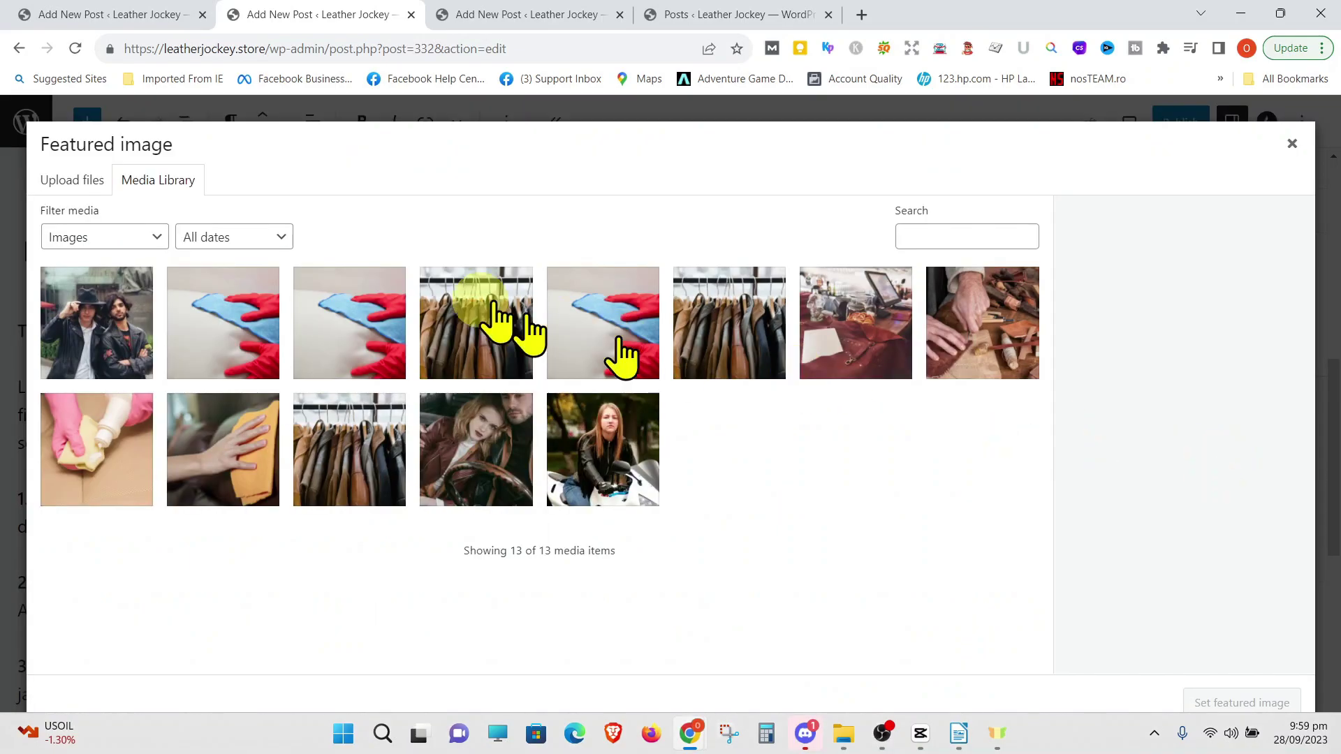
click(90, 181)
click(638, 434)
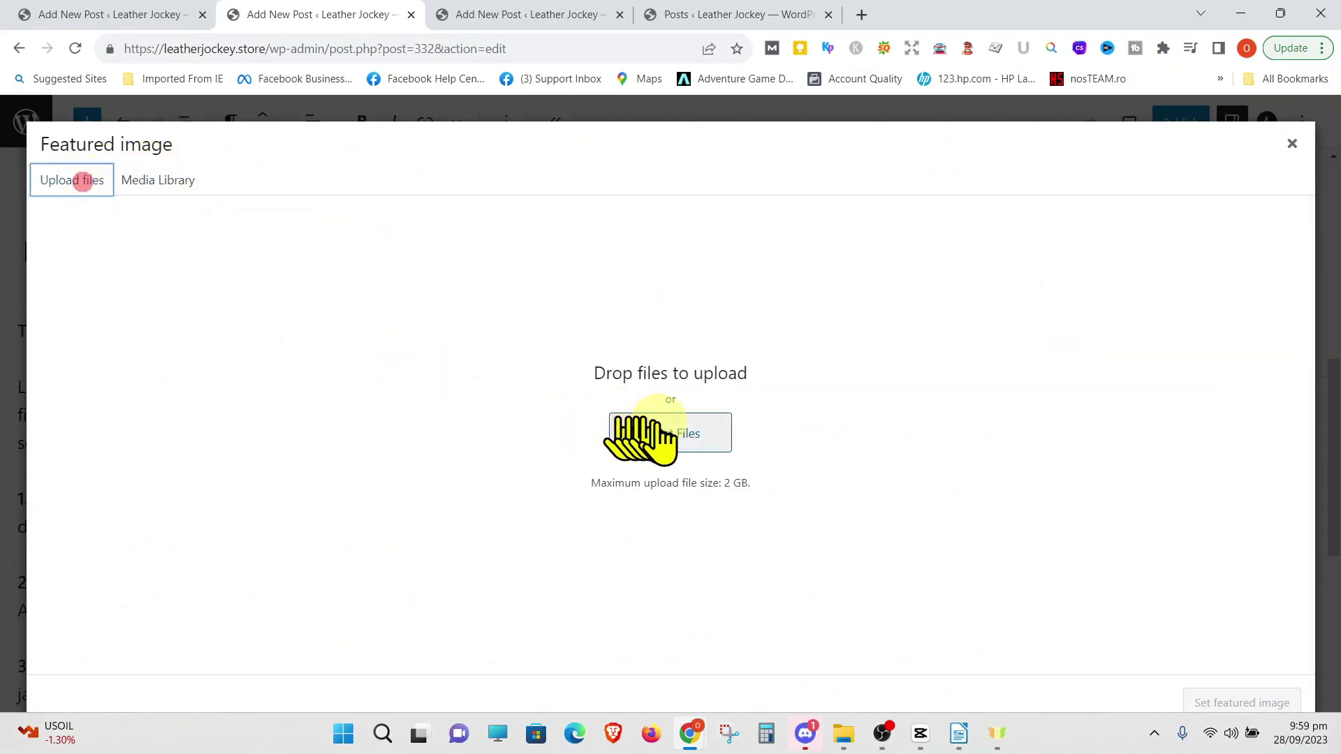
double_click(409, 183)
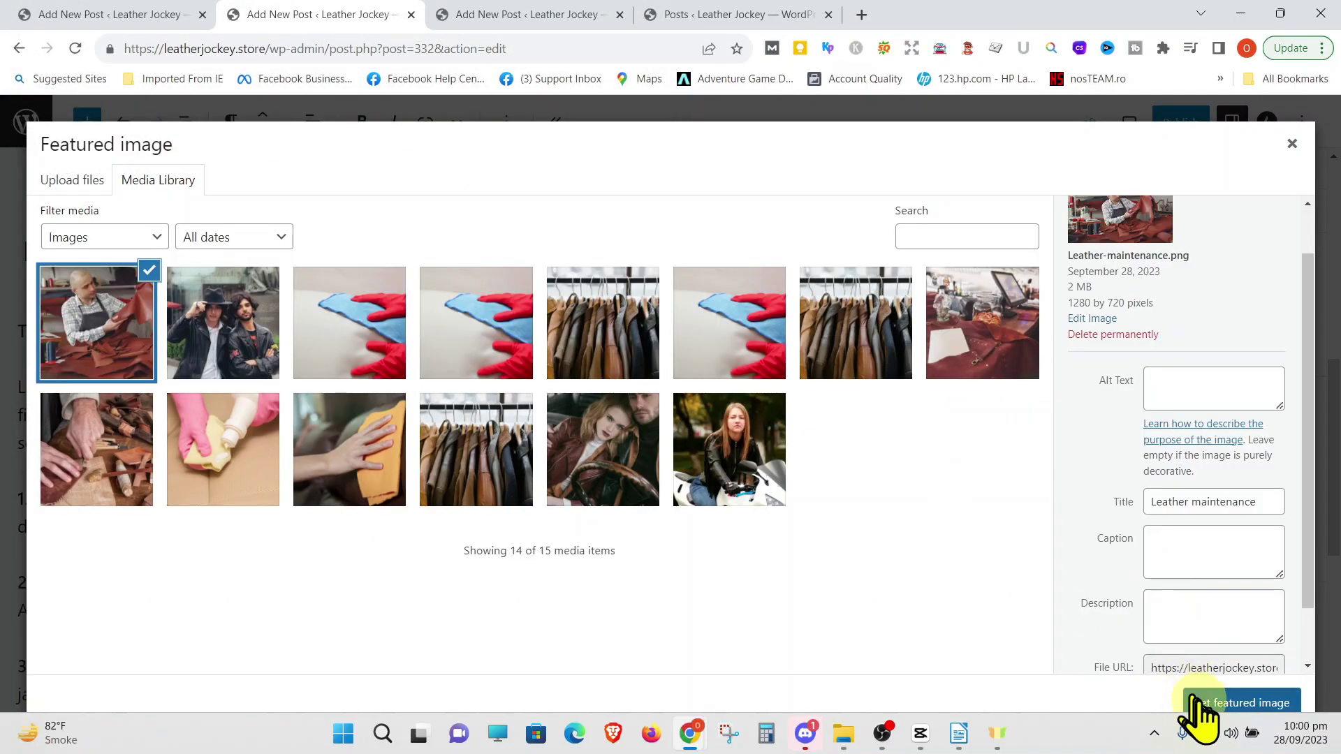
click(1198, 701)
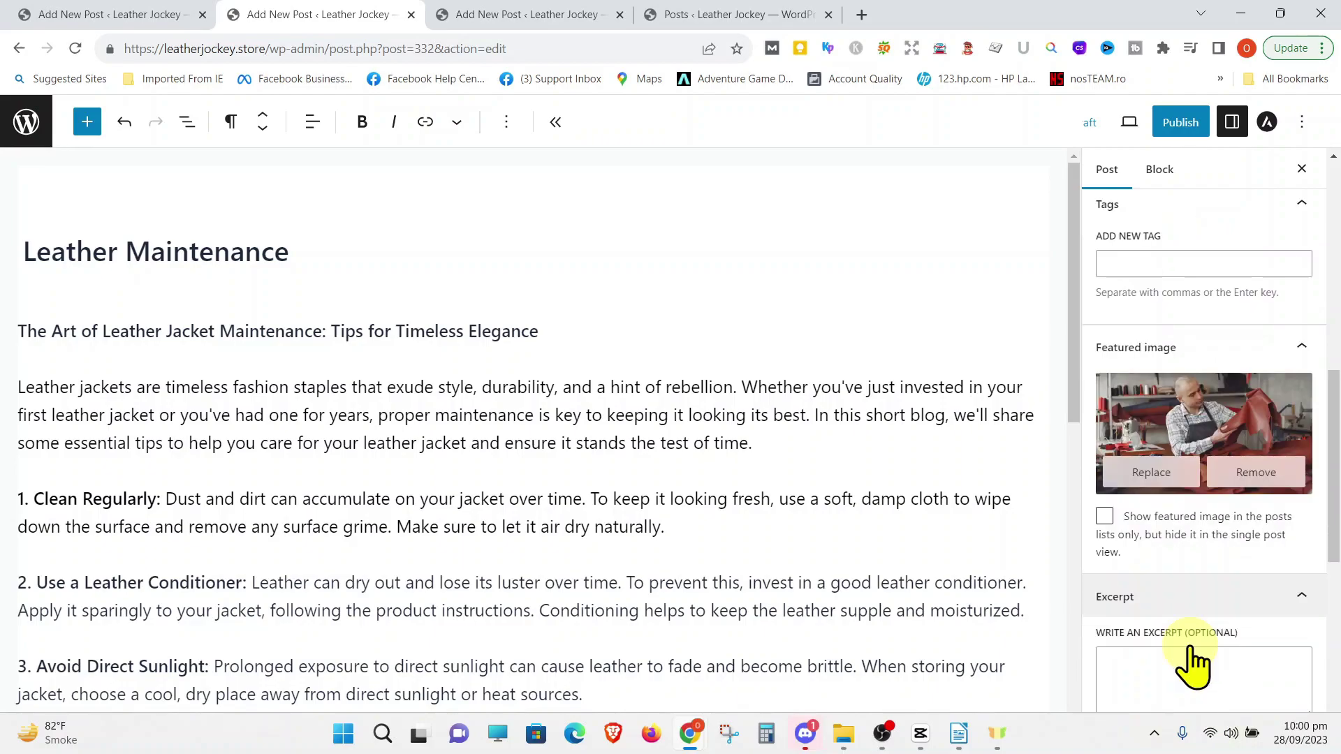
Publish the Leather Maintenance post, confirming in the pre-publish panel
scroll(1195, 663, up, 4)
click(1180, 123)
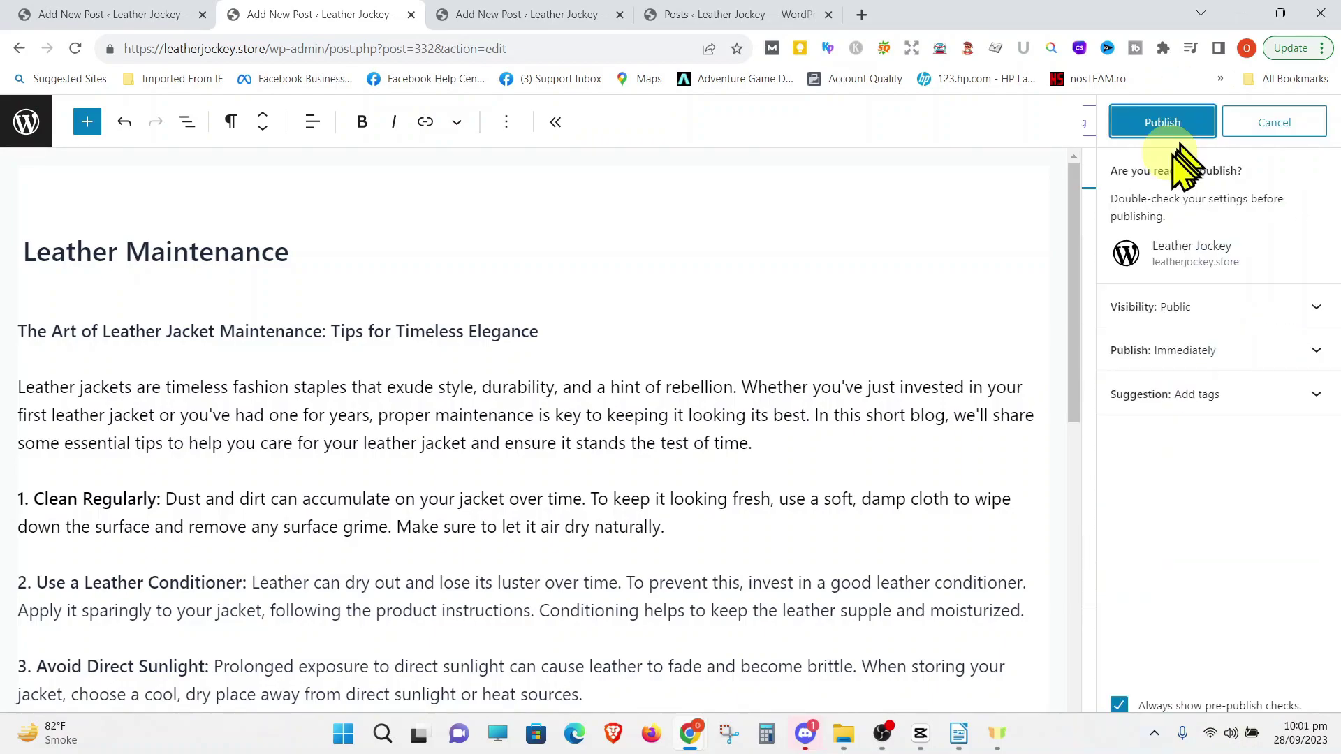
click(1175, 124)
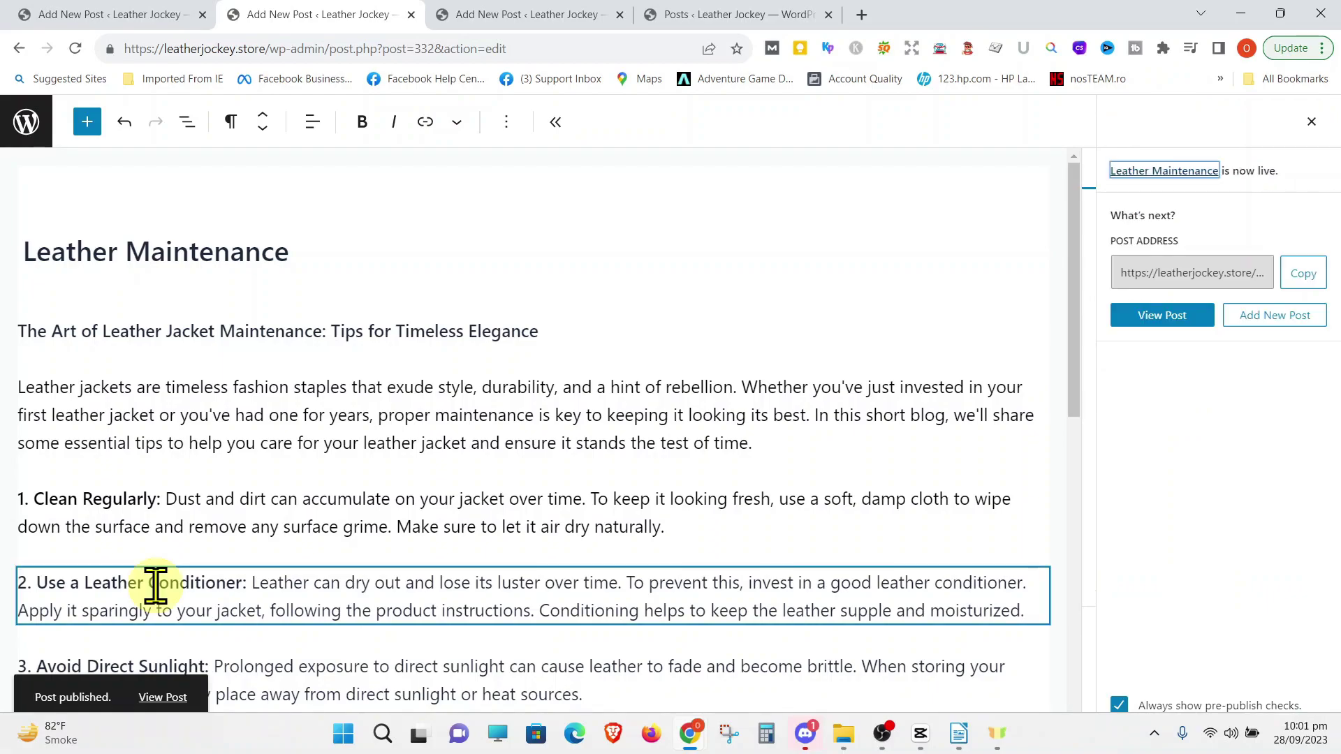
In the Leather Cleaning Tips draft's post settings, tick the Leather Cleaning Tips category
key(ctrl+Tab)
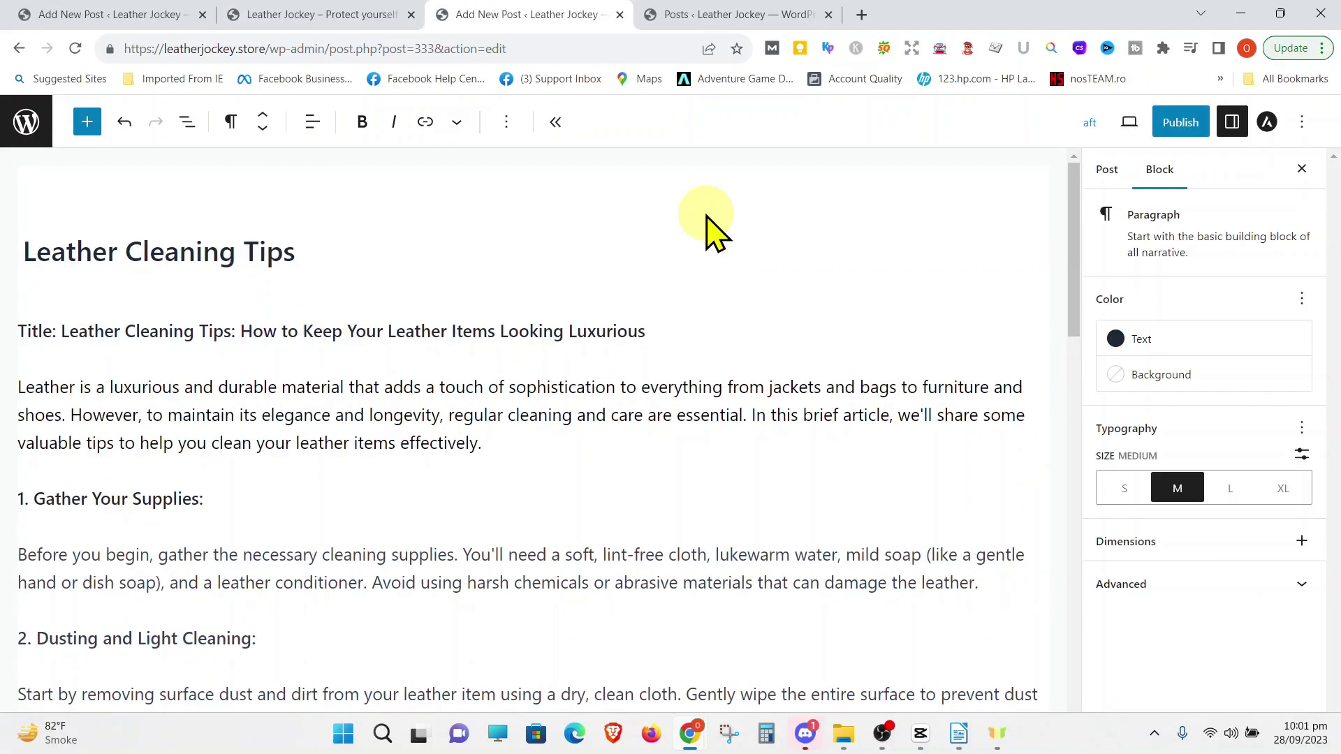
click(1110, 173)
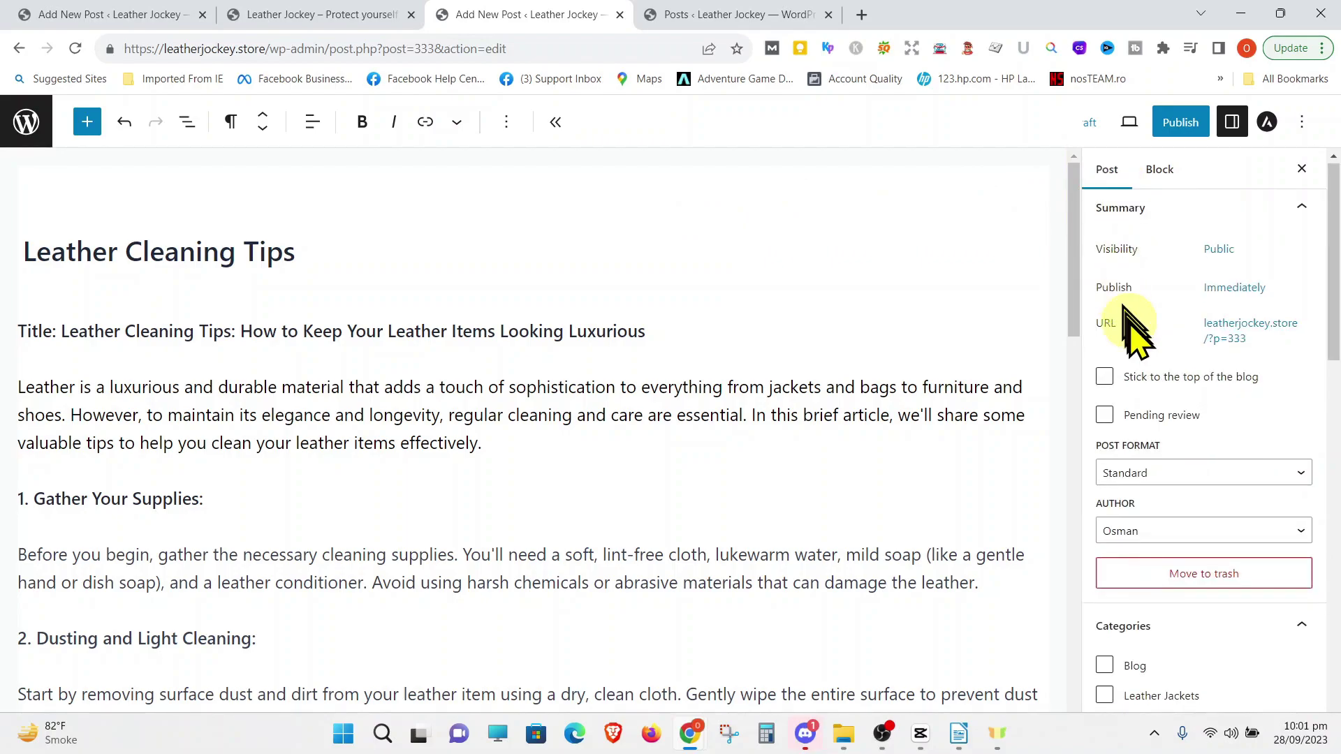
scroll(1133, 339, down, 6)
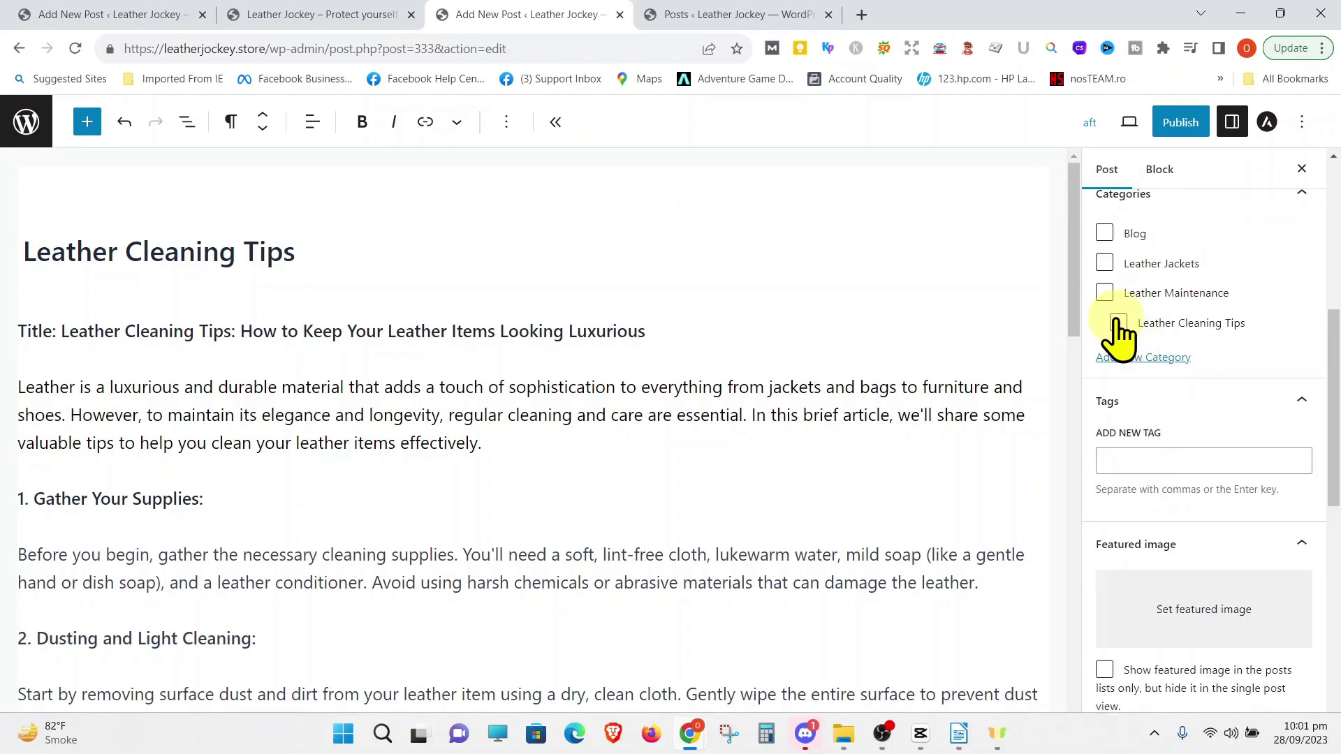
click(1118, 322)
Upload Leather cleaning tips.png as the featured image and publish the post
scroll(1250, 363, down, 4)
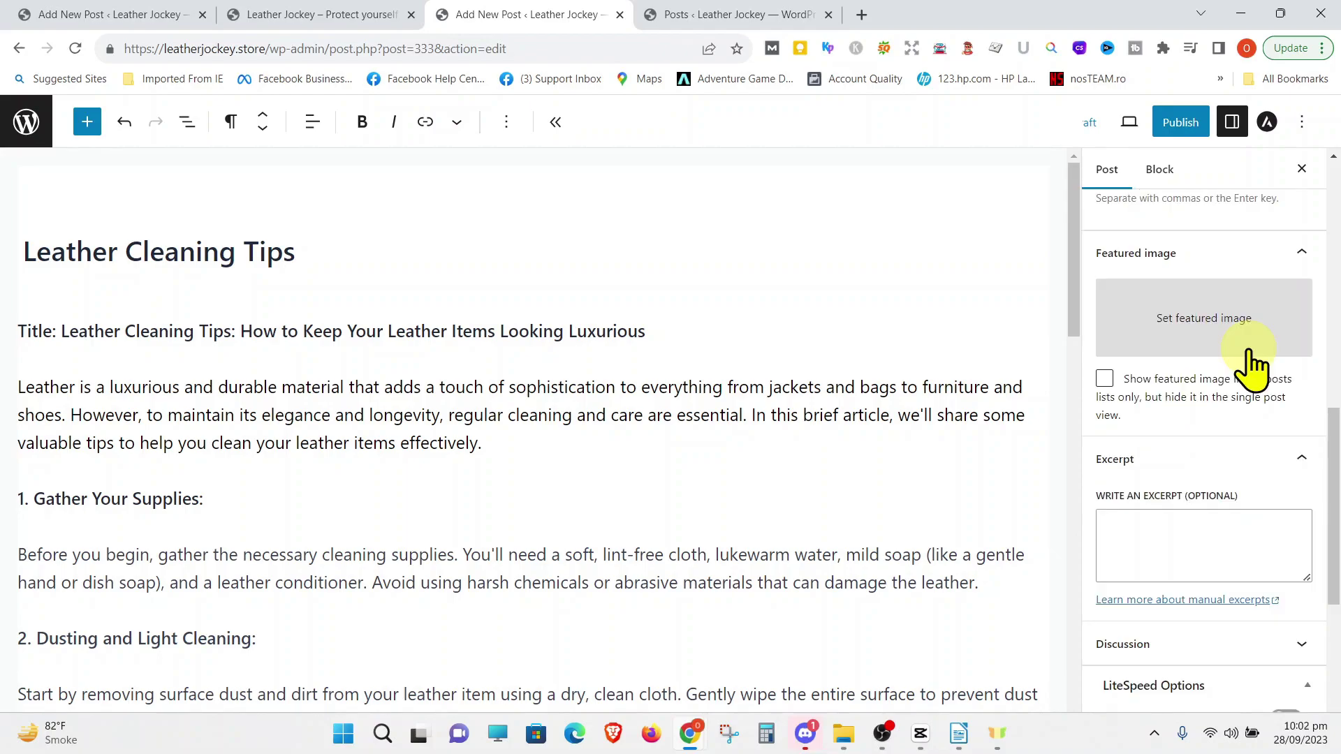
click(1229, 328)
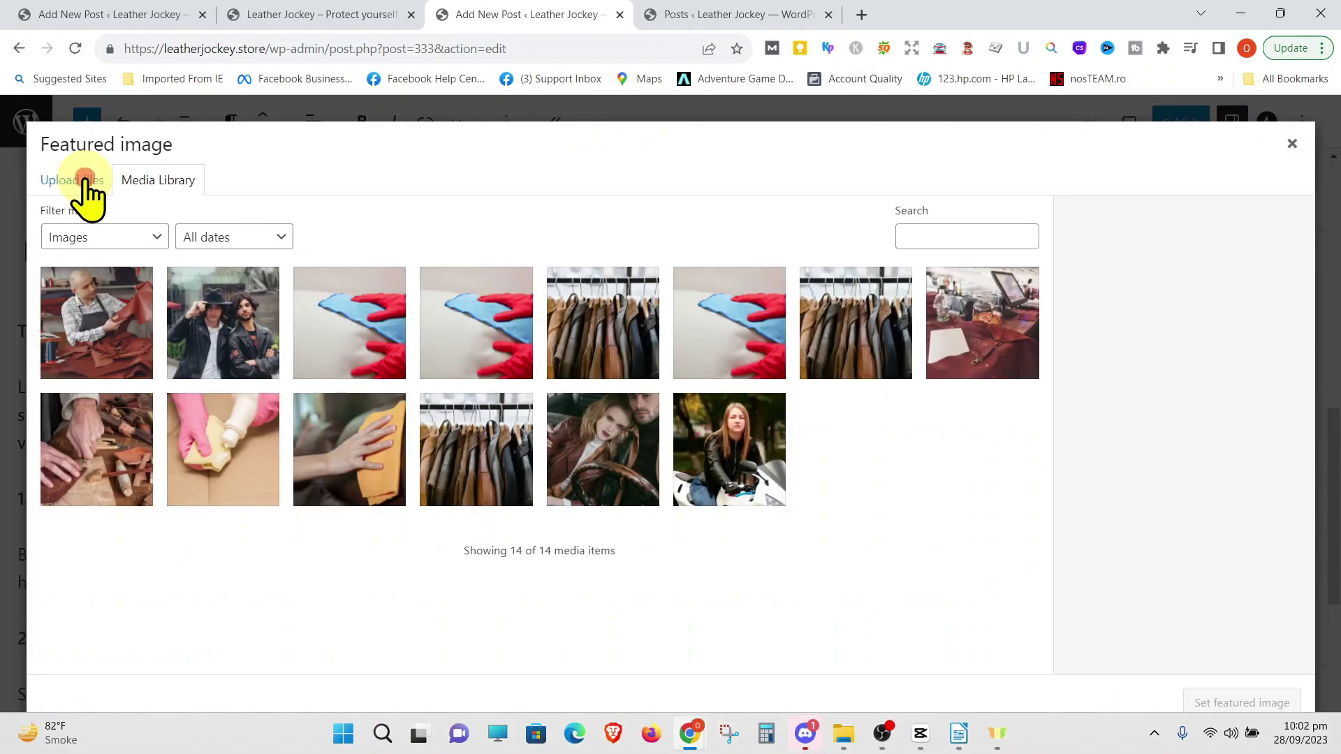
click(84, 179)
click(704, 427)
click(223, 203)
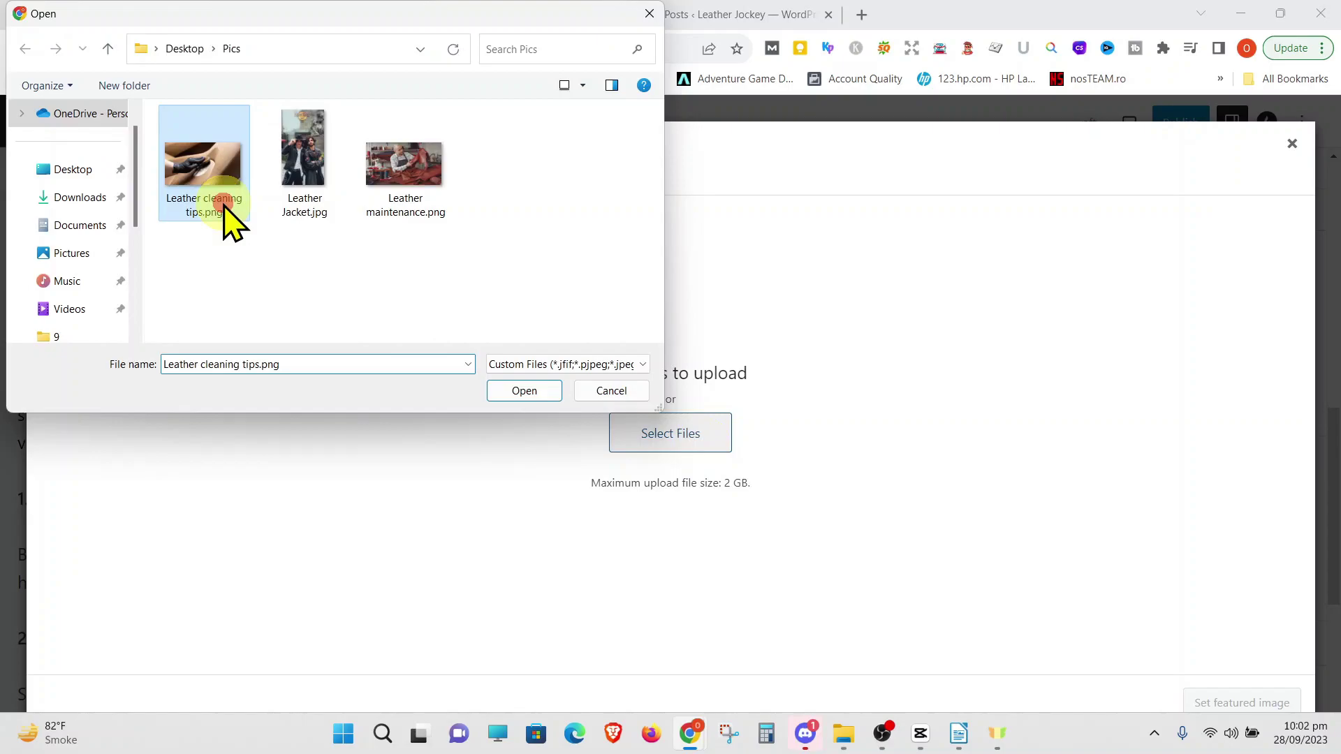
double_click(224, 202)
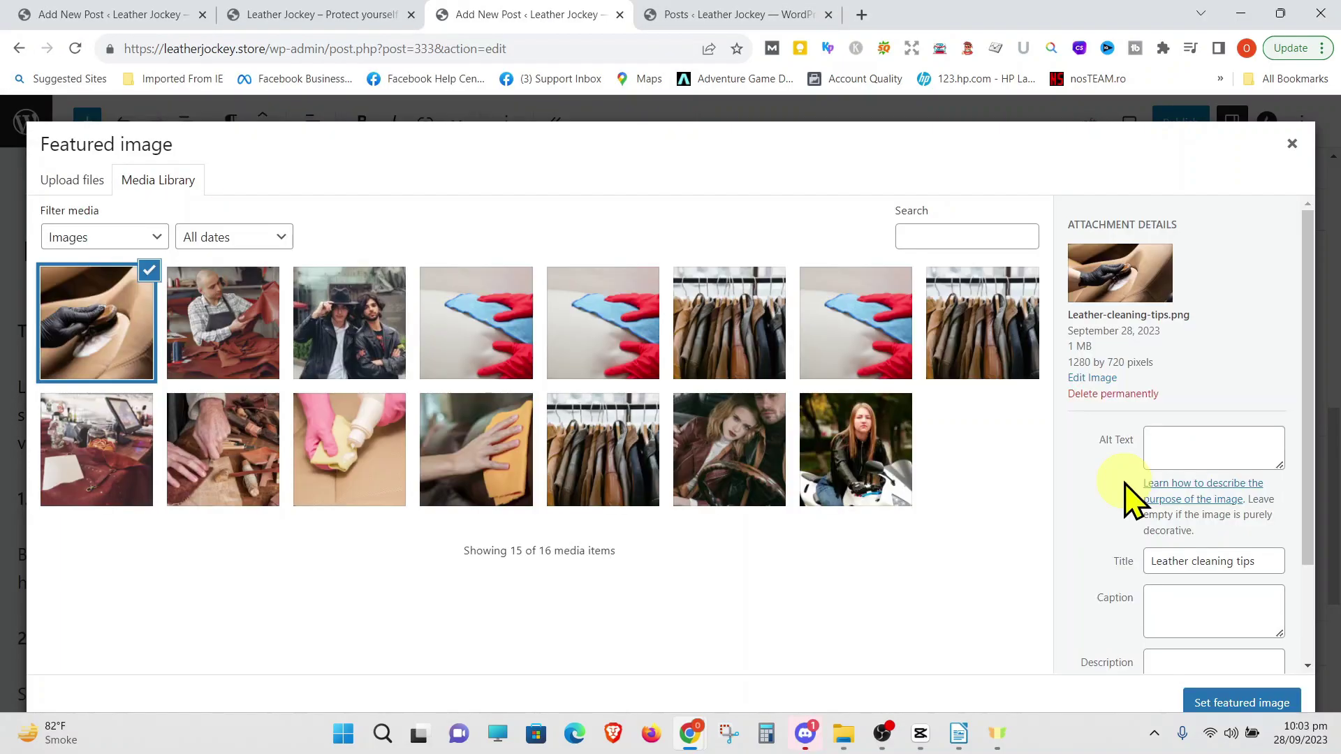
click(1213, 703)
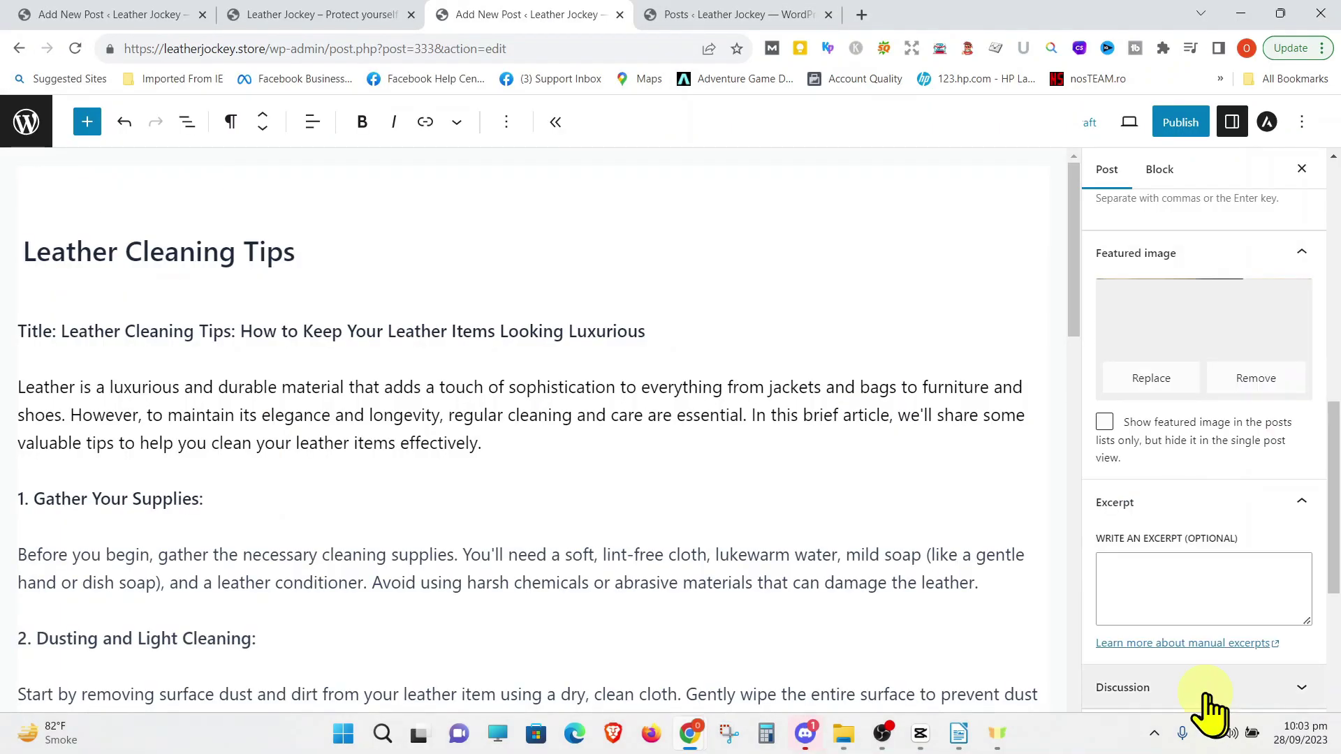
click(1180, 124)
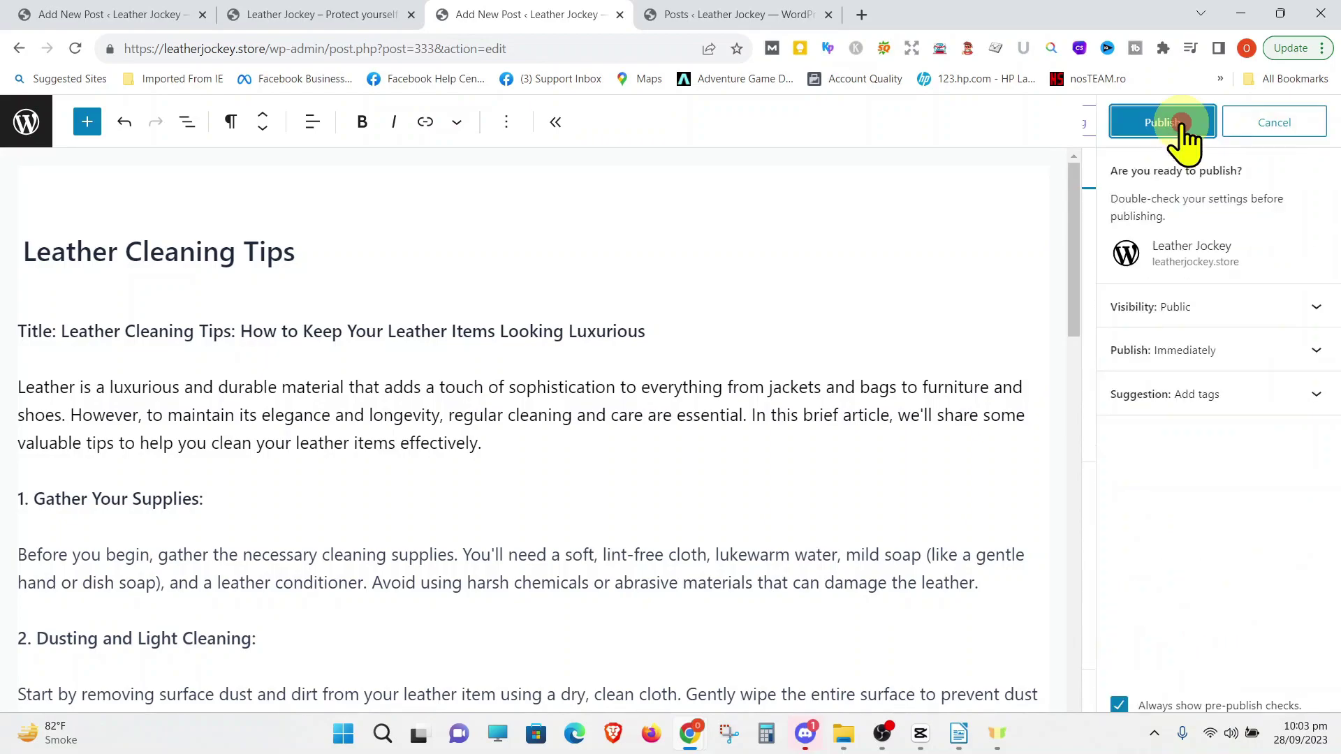
click(1180, 124)
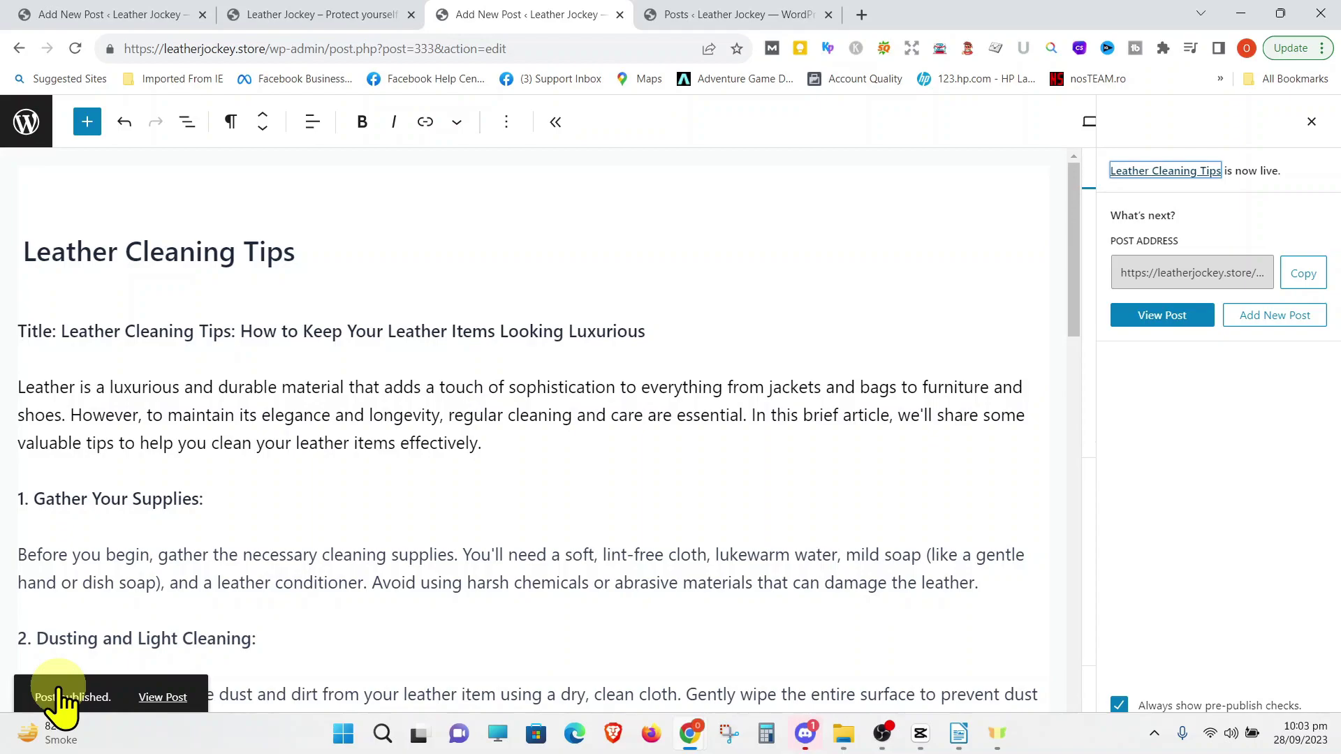
click(56, 696)
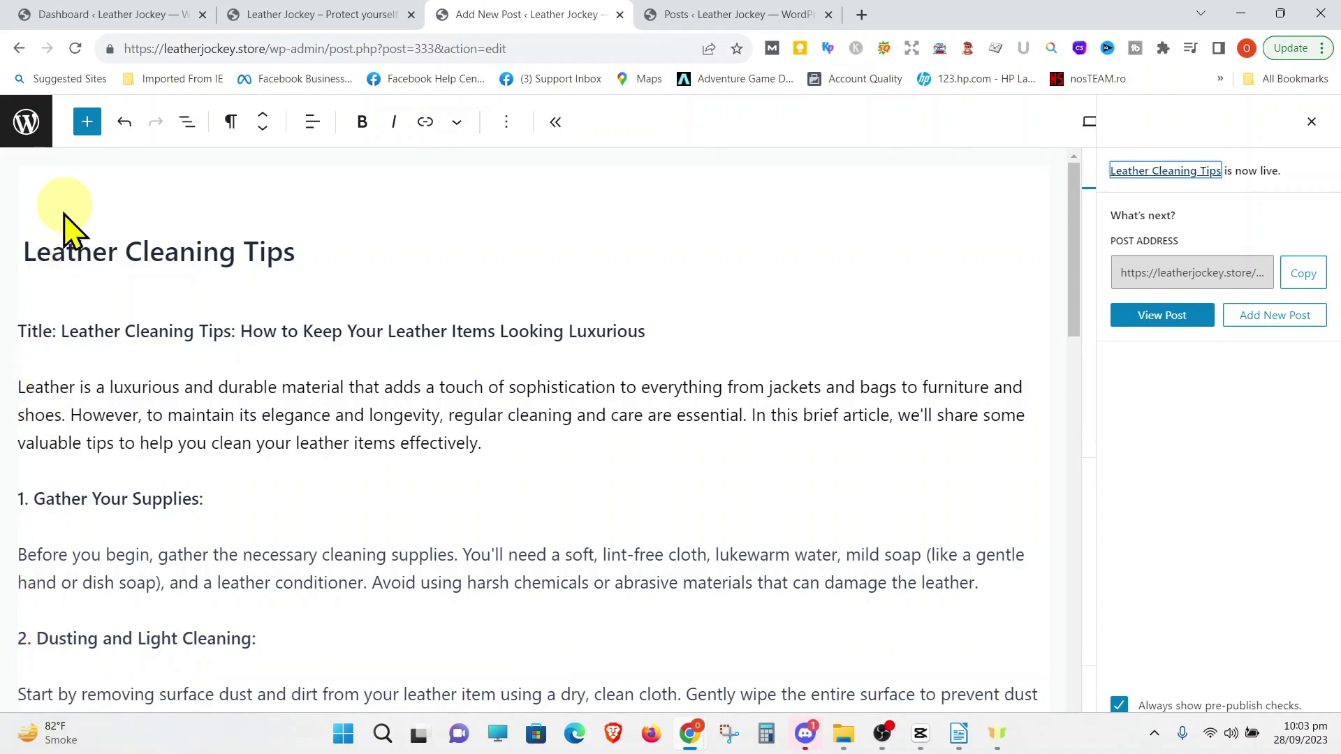
click(78, 17)
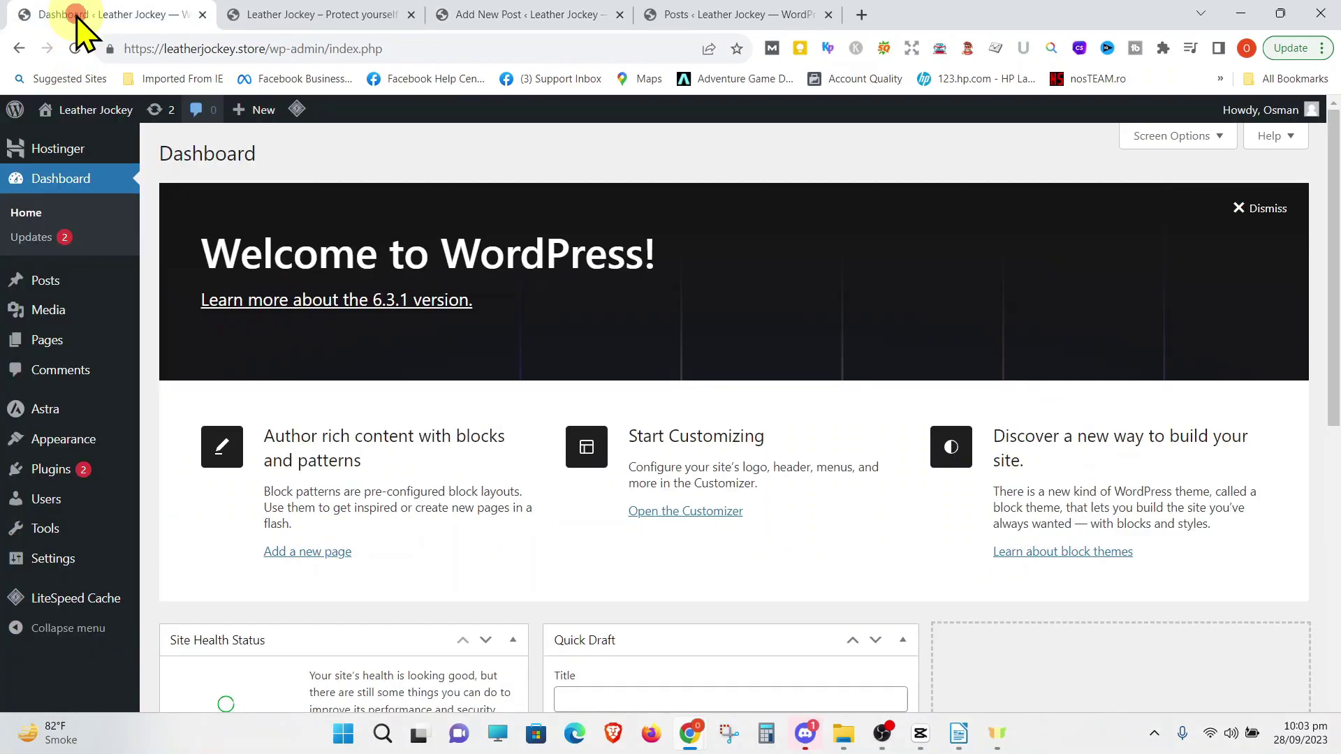
click(56, 283)
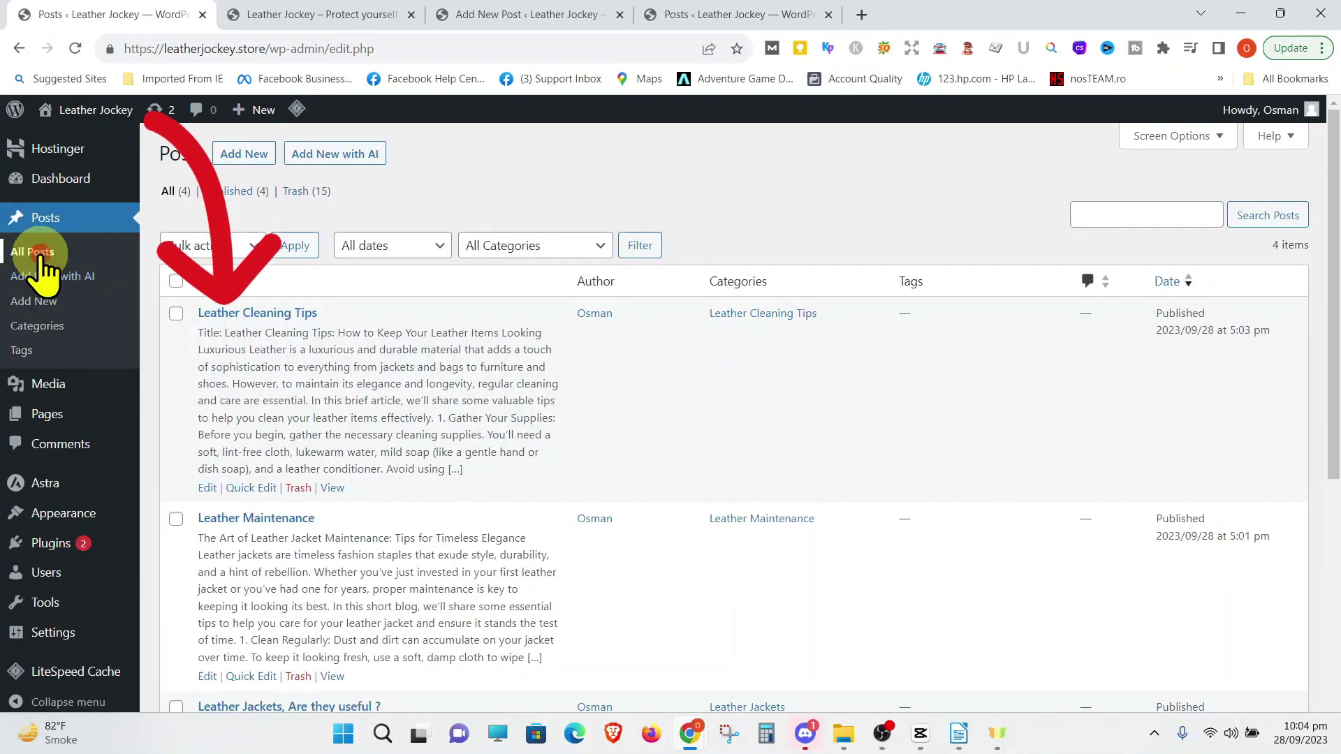
click(32, 253)
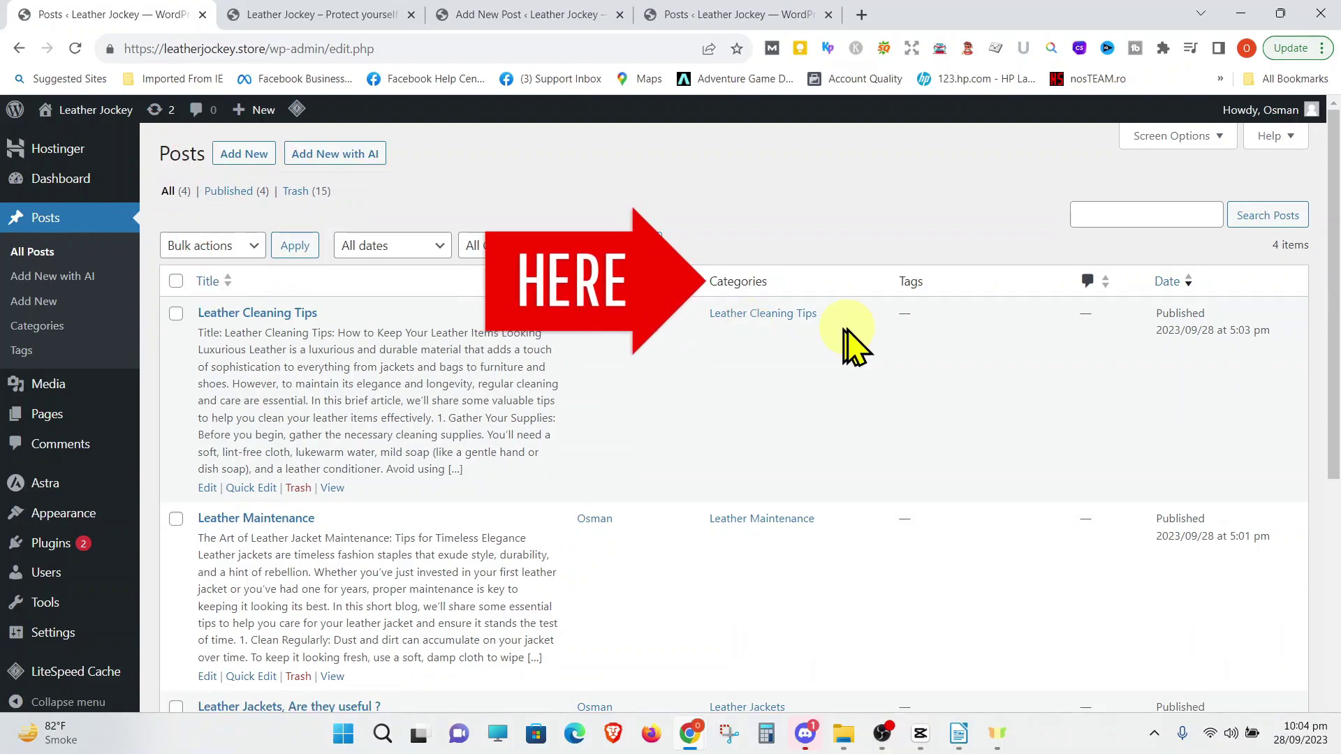
scroll(855, 404, down, 2)
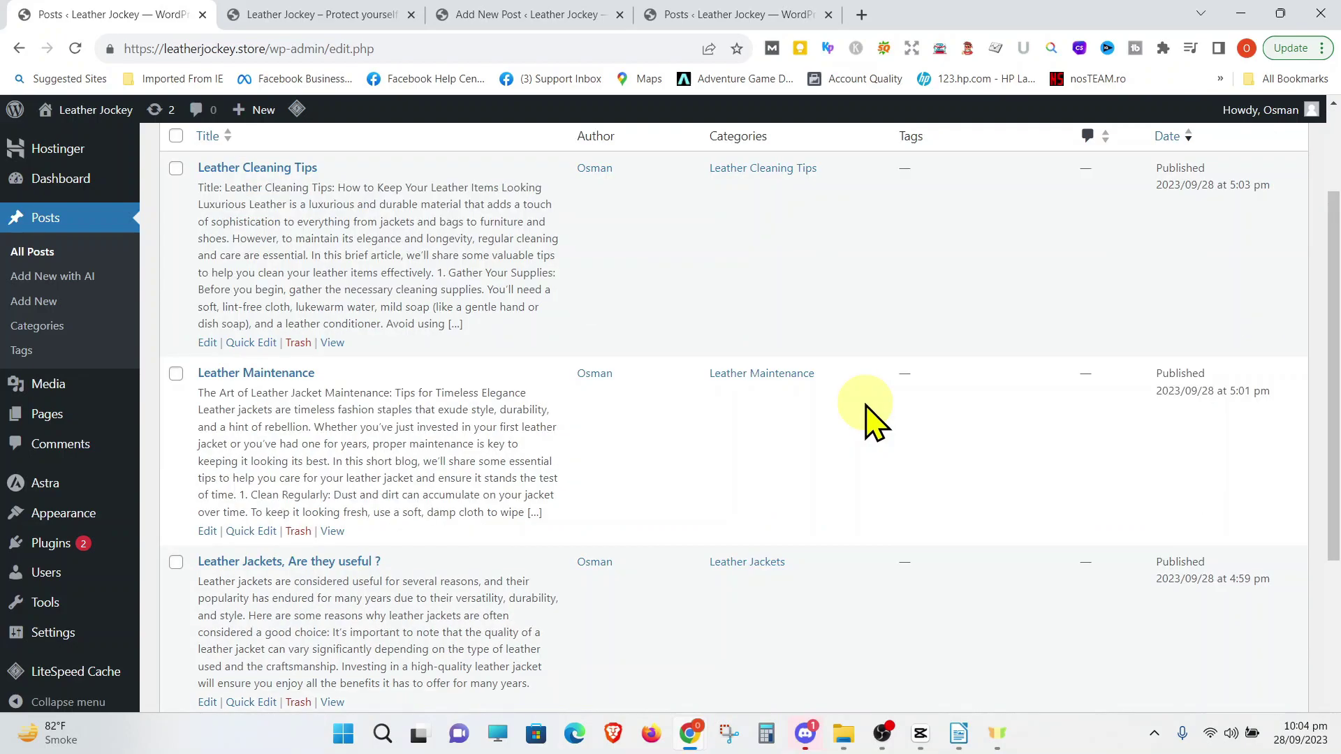
scroll(865, 419, down, 2)
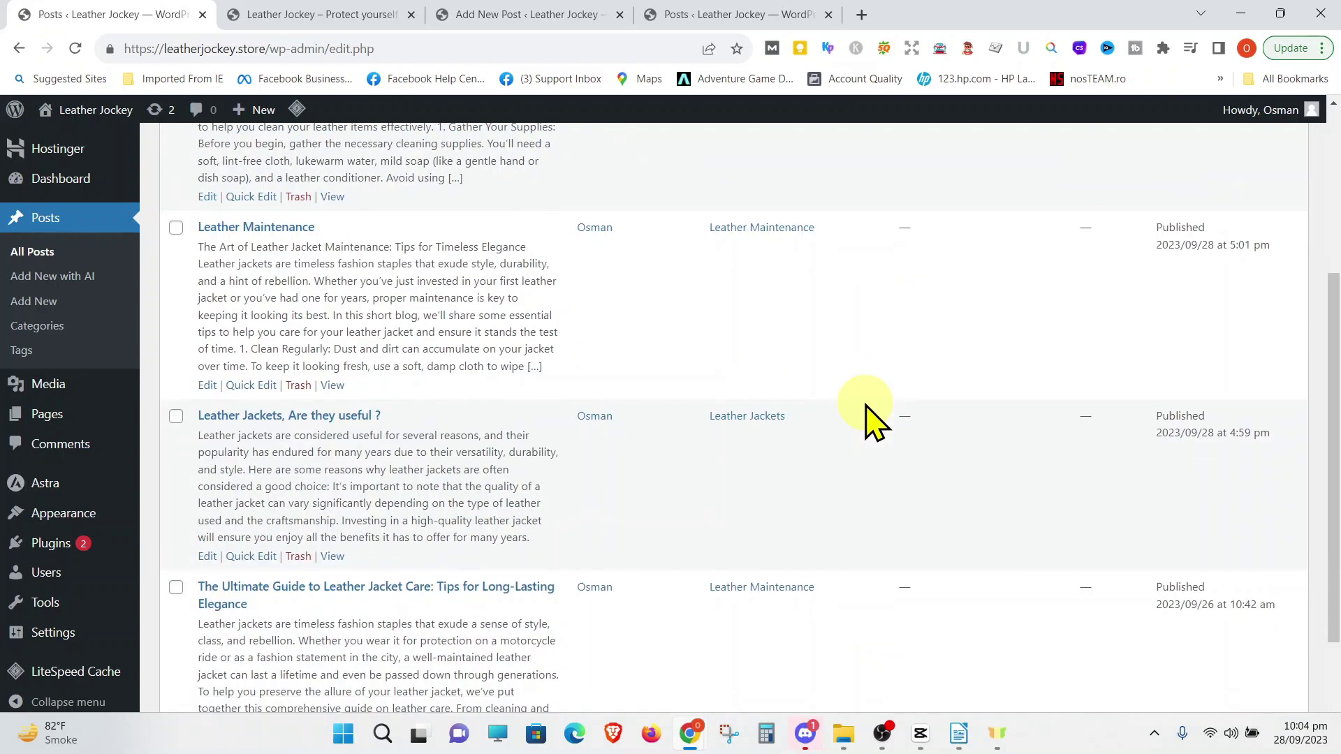
scroll(872, 421, down, 2)
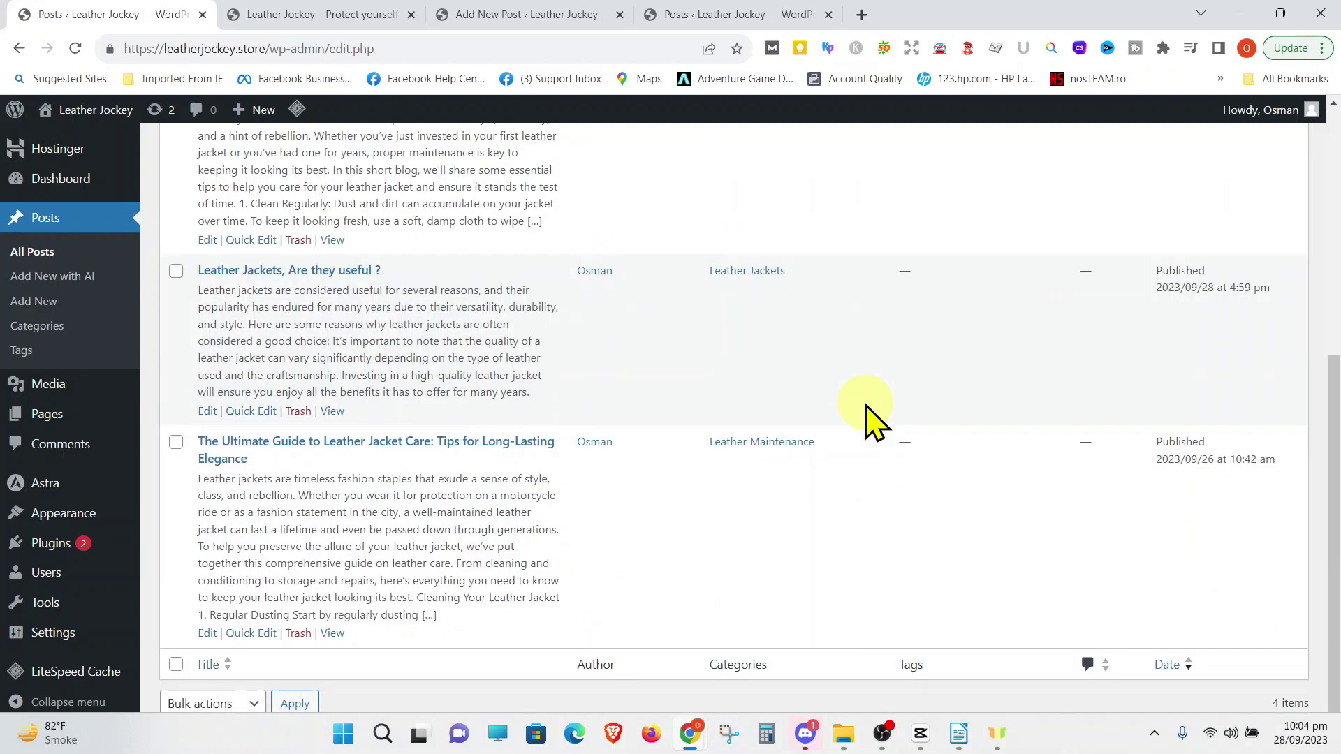
scroll(872, 421, up, 6)
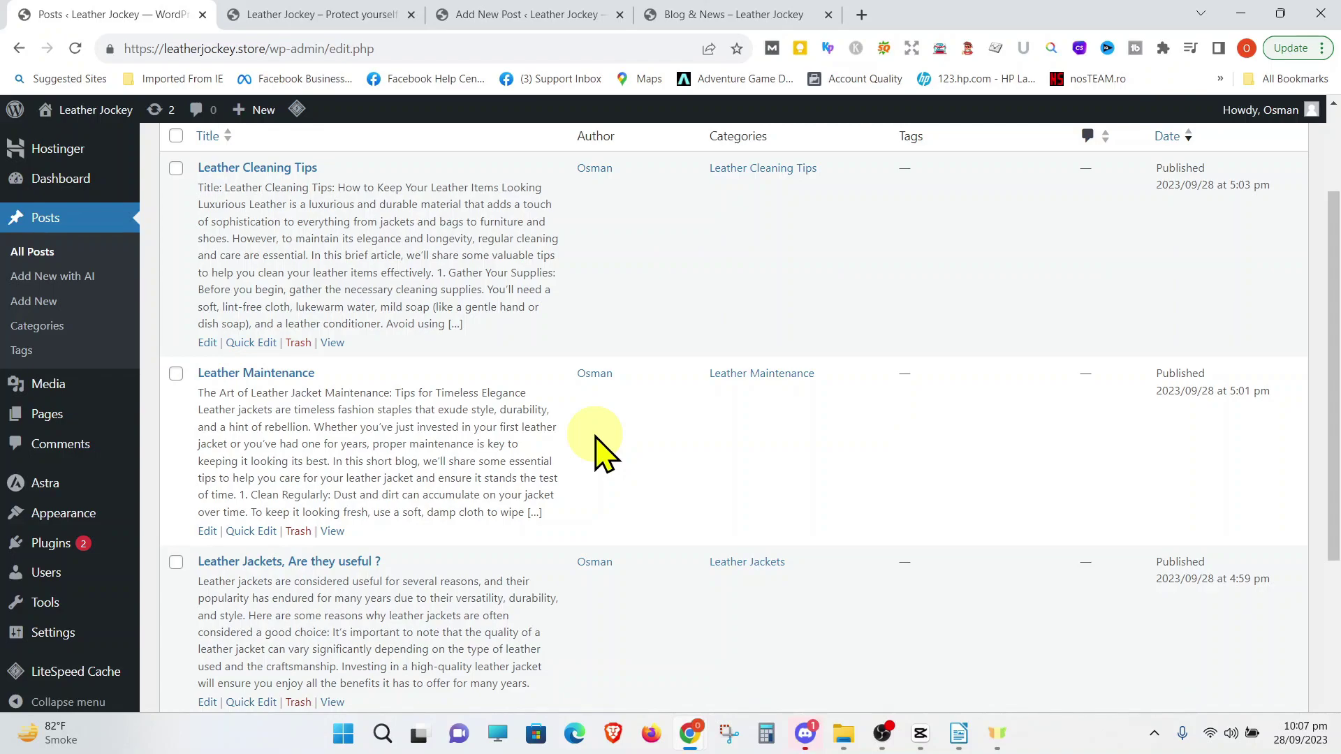
Go to Appearance > Menus to view the Primary Menu's HOME, About Us, Contact Us and Blog Post
mouse_move(63, 525)
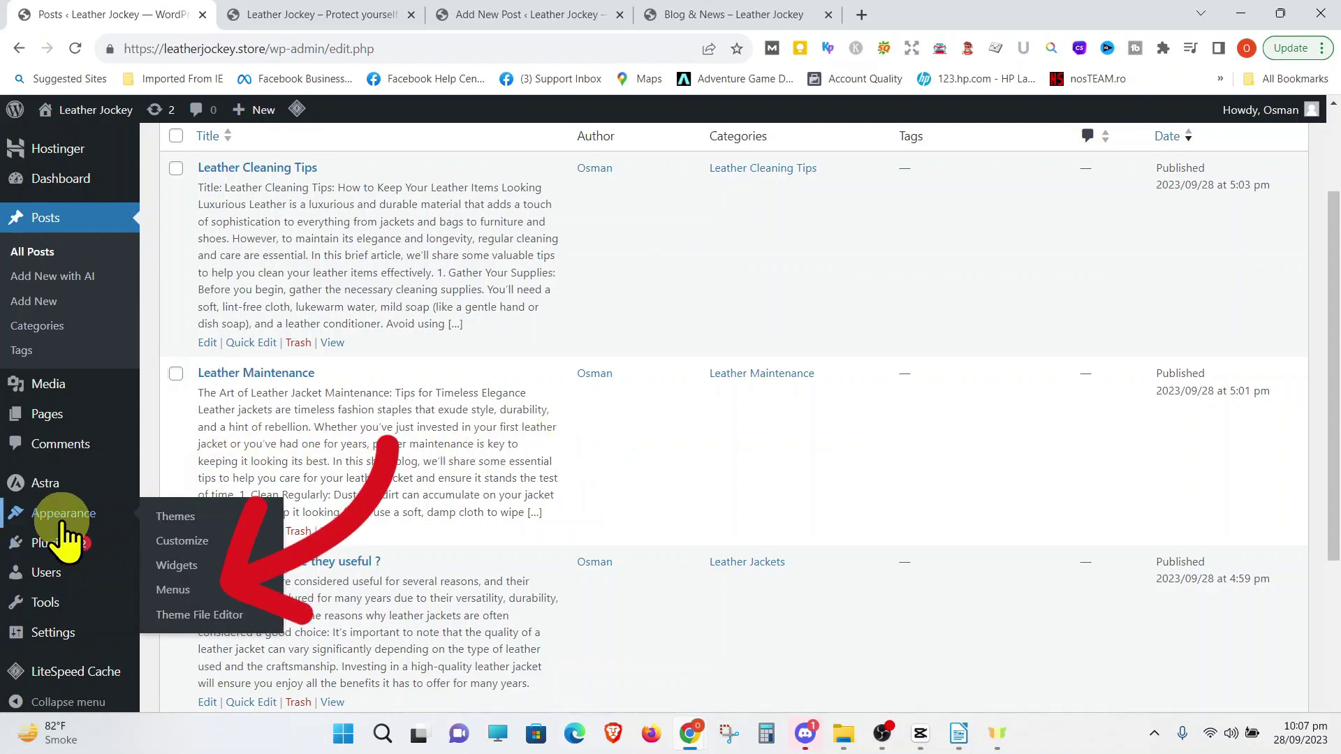
click(168, 591)
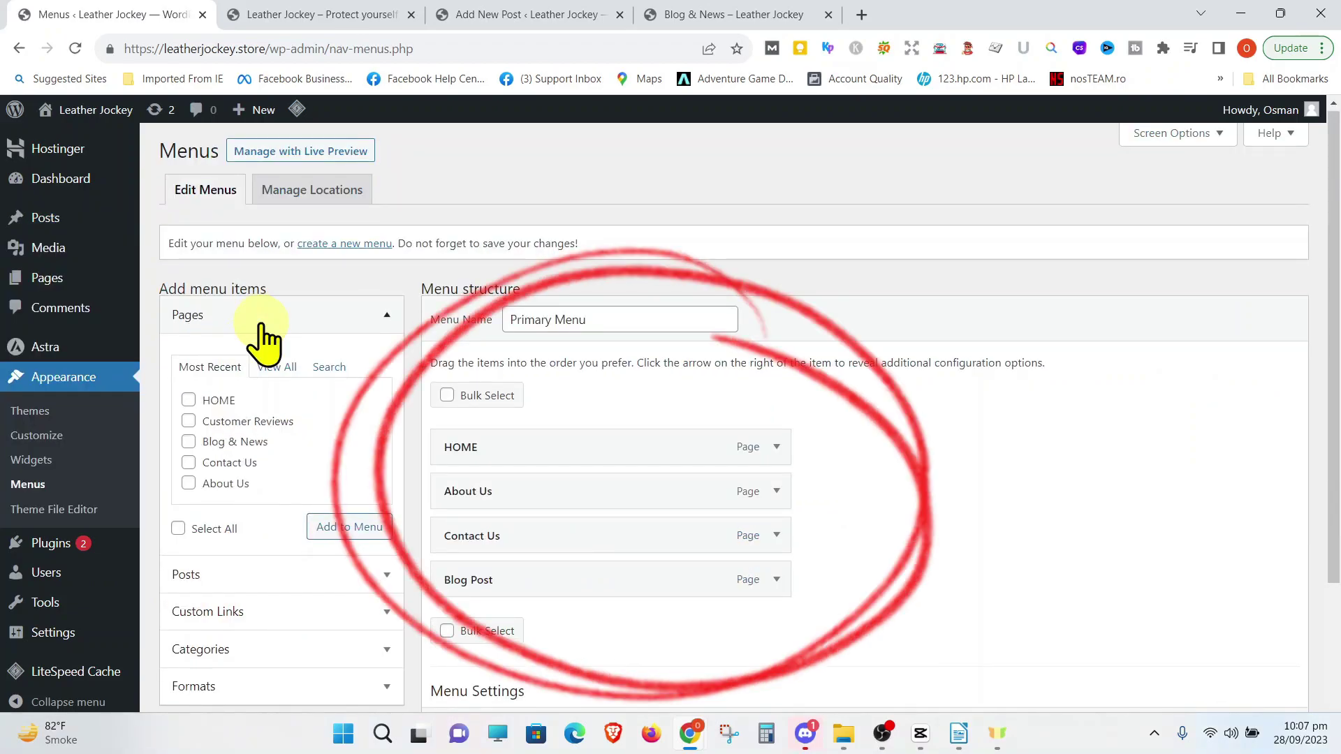
scroll(266, 342, down, 2)
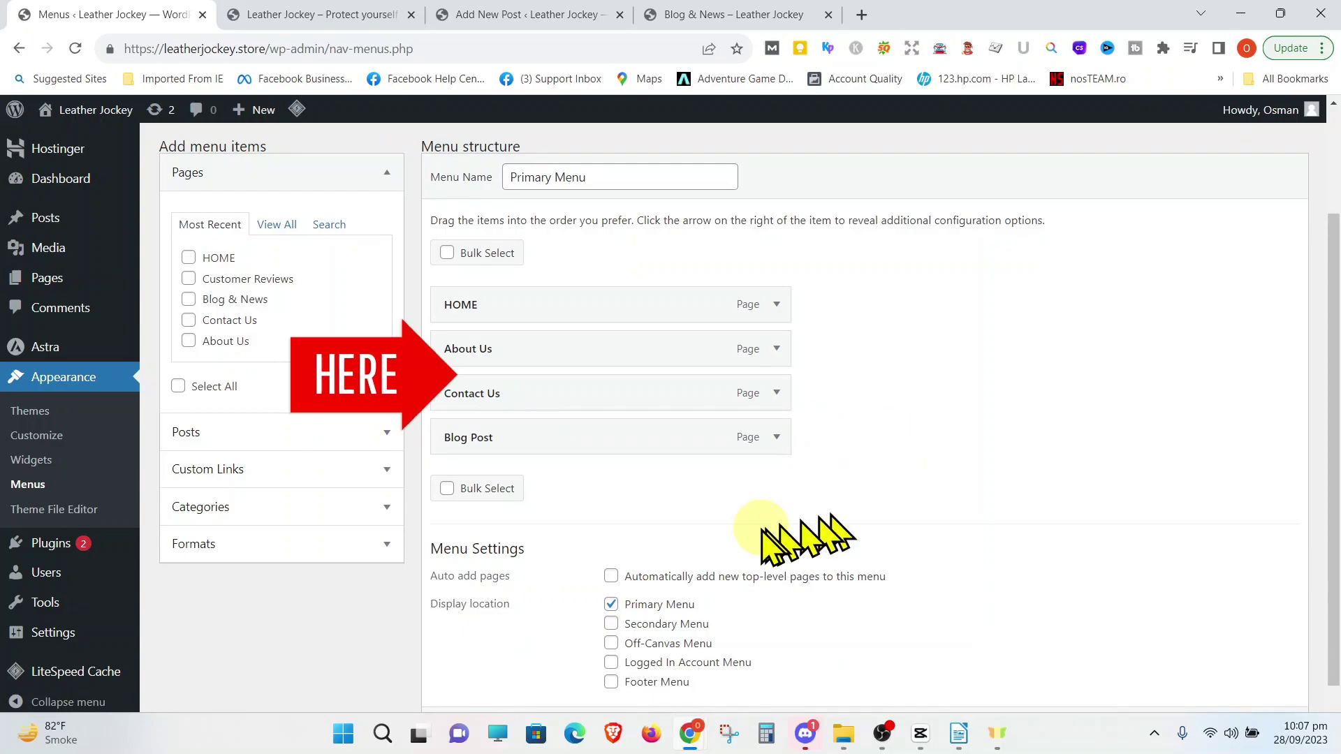
From the Categories panel, add Leather Maintenance, Leather Cleaning Tips and Leather Jackets to the menu
click(382, 508)
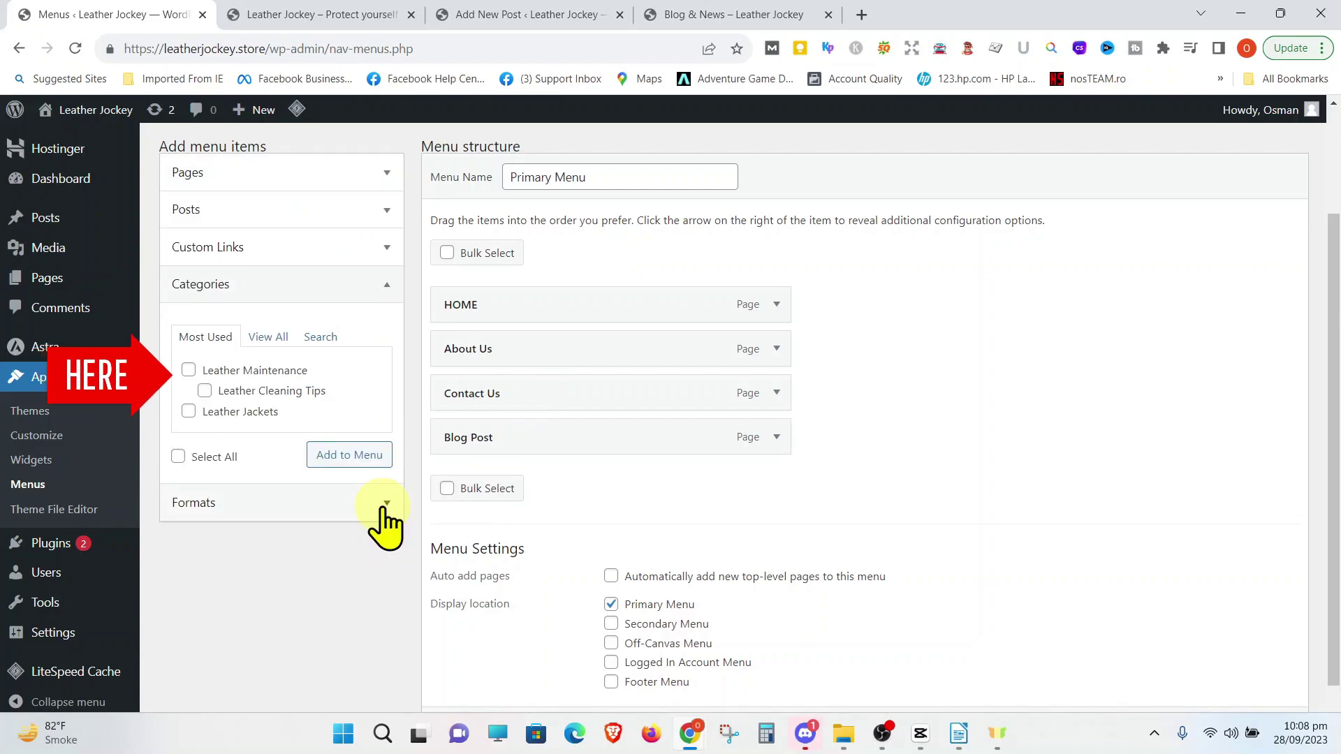
click(187, 369)
click(204, 390)
click(187, 411)
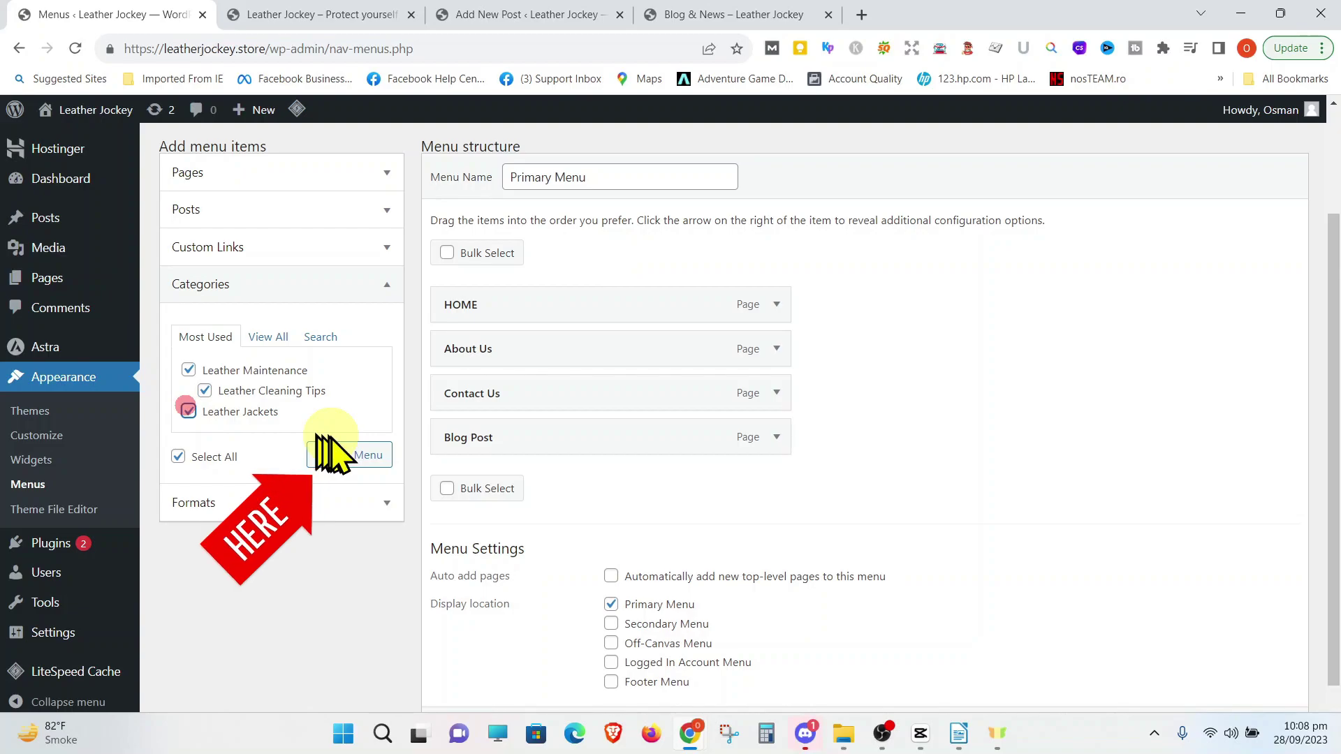
click(344, 455)
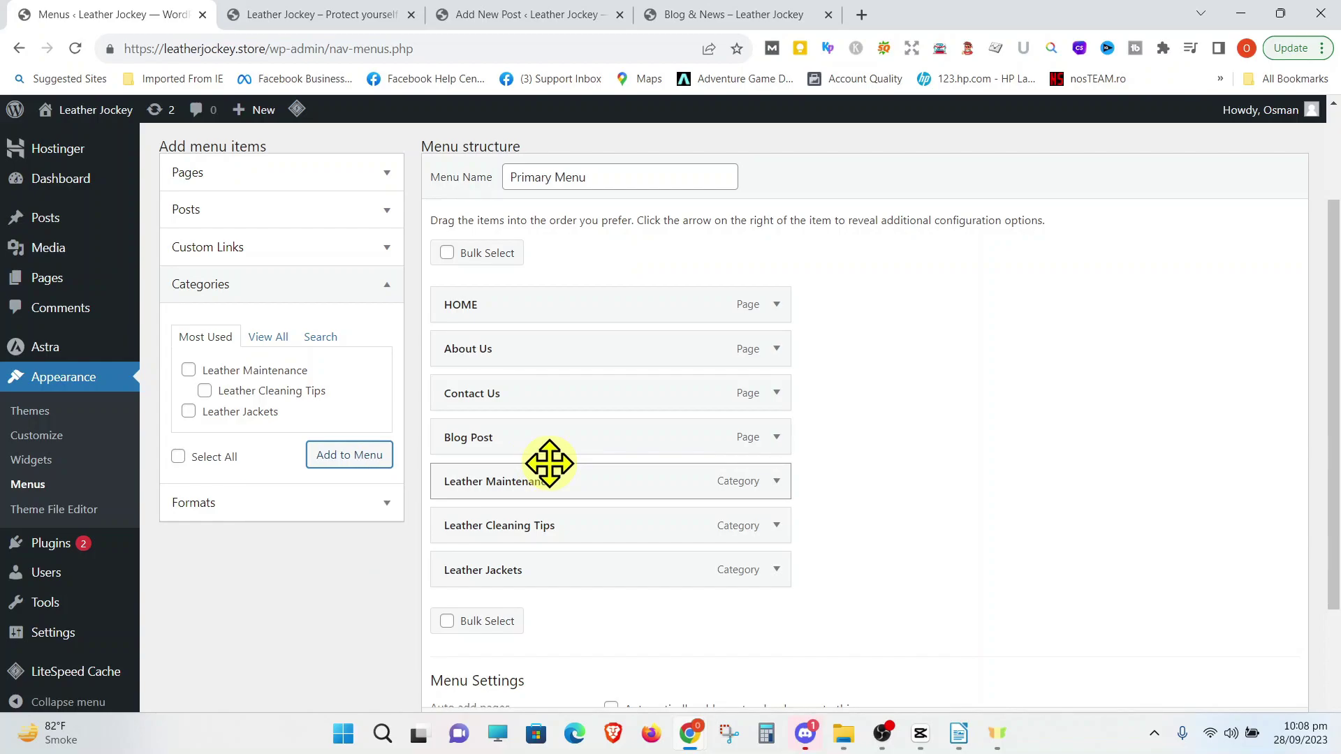
Indent Leather Maintenance, Leather Cleaning Tips and Leather Jackets under Blog Post and save the menu
mouse_move(549, 463)
mouse_down()
mouse_move(536, 481)
mouse_move(559, 485)
mouse_up()
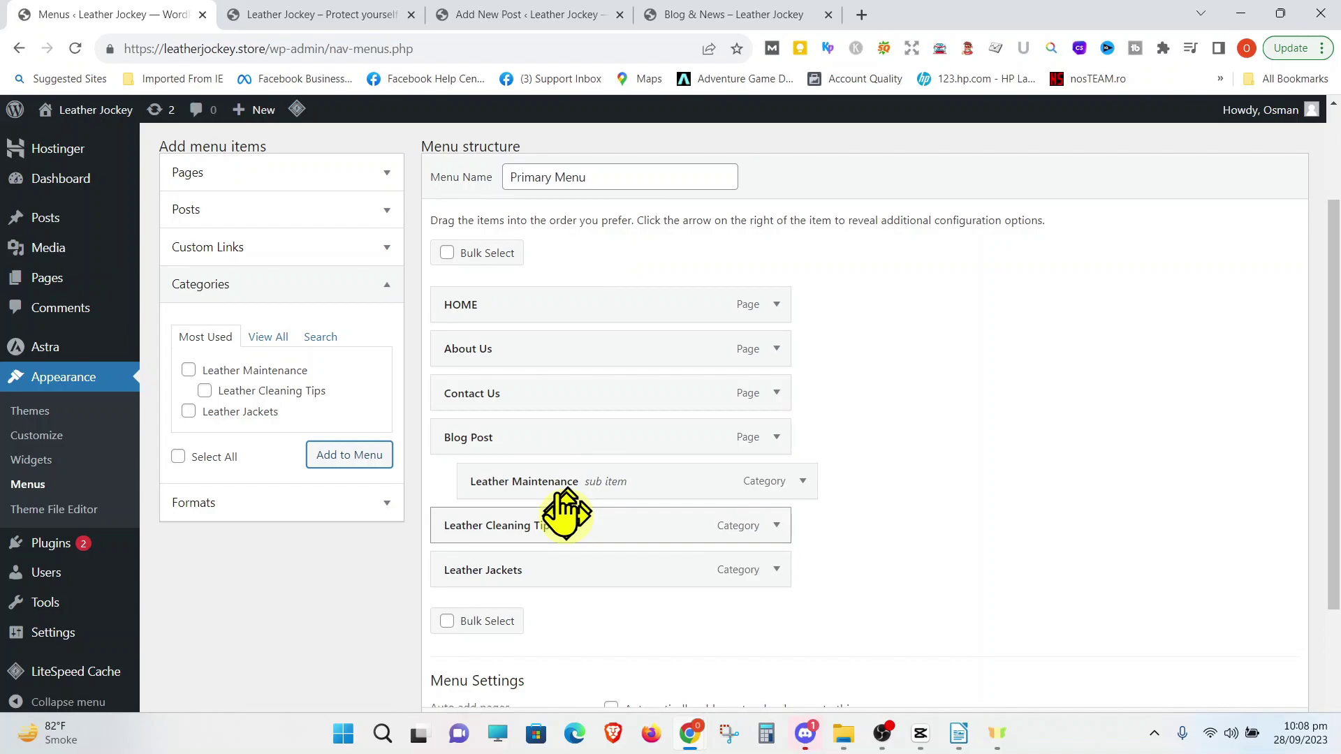
drag(563, 537, 592, 525)
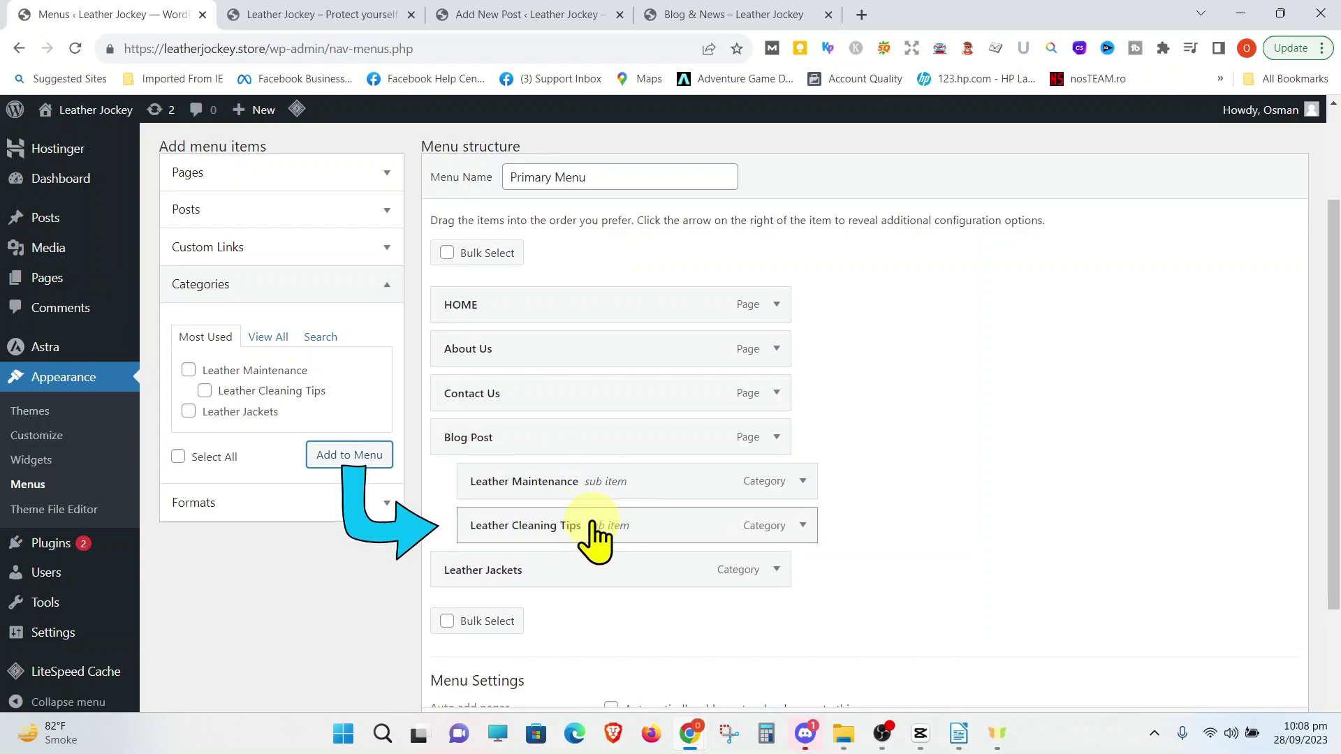
drag(590, 571, 622, 593)
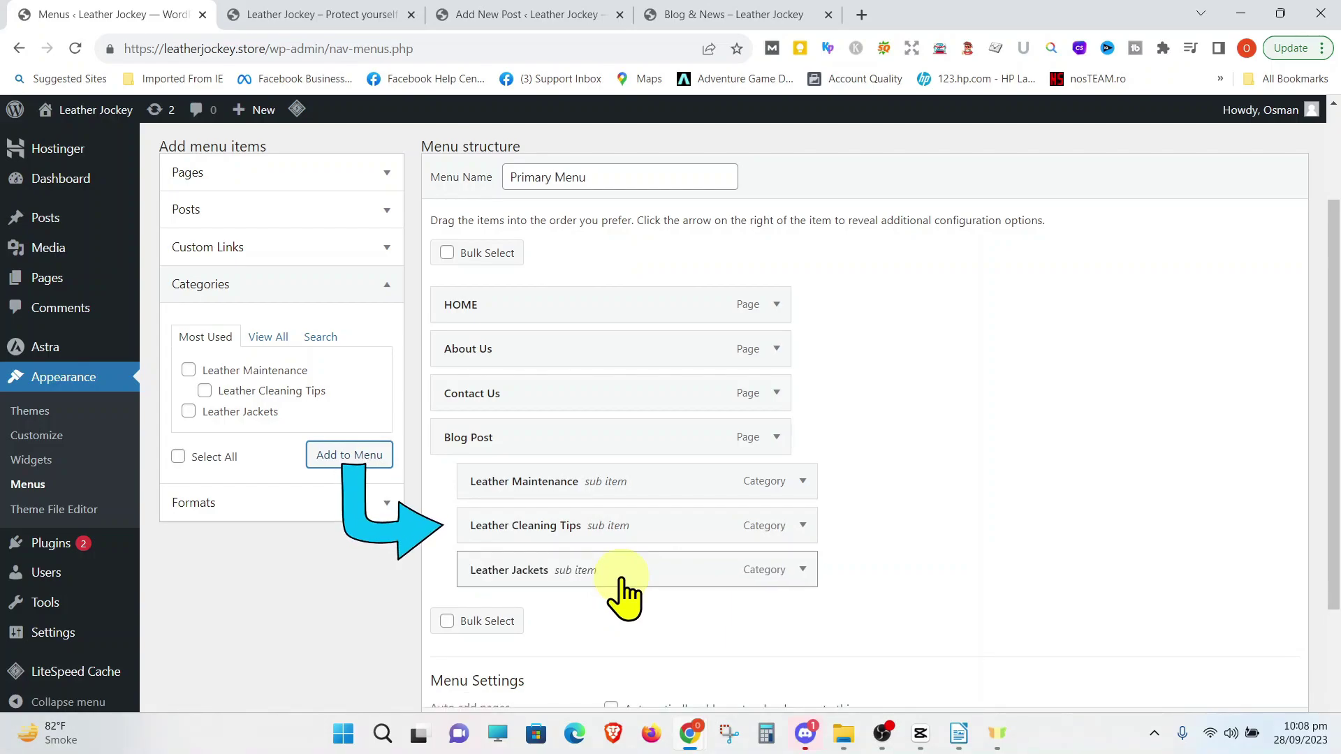
scroll(837, 593, down, 3)
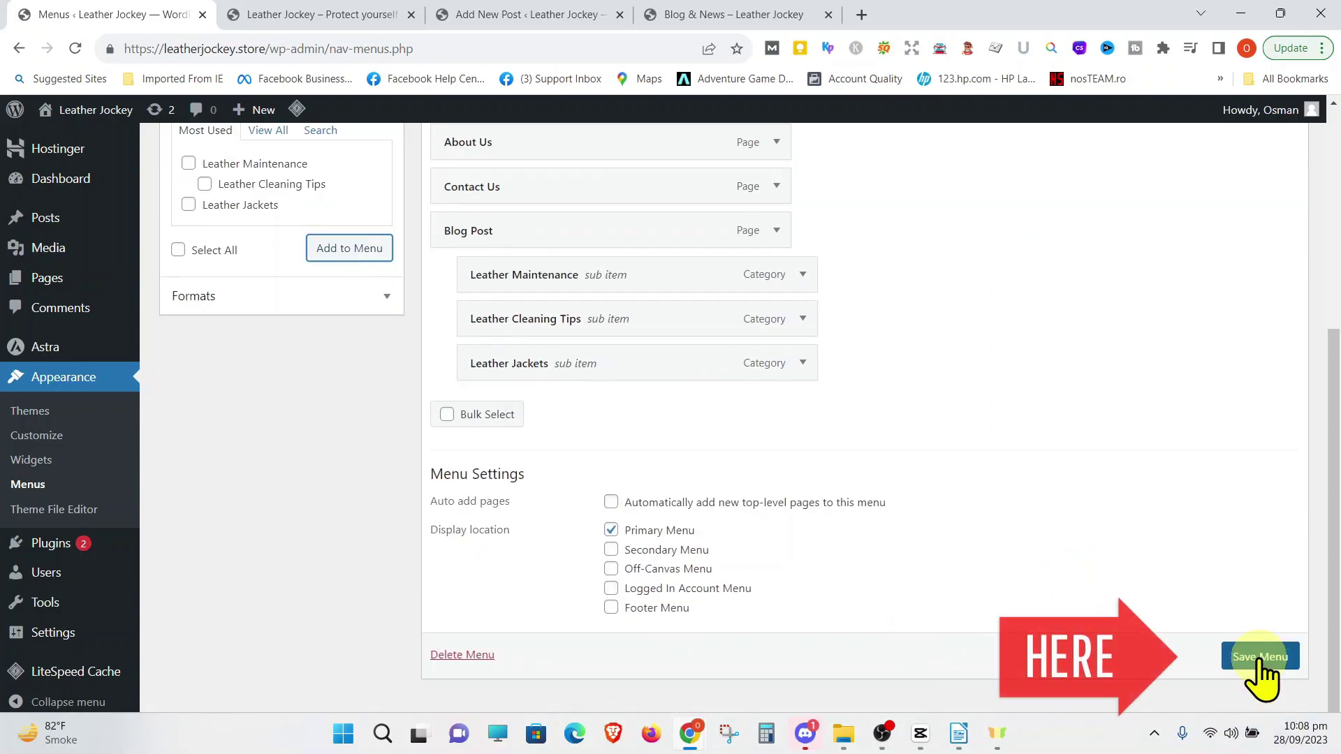
click(1260, 659)
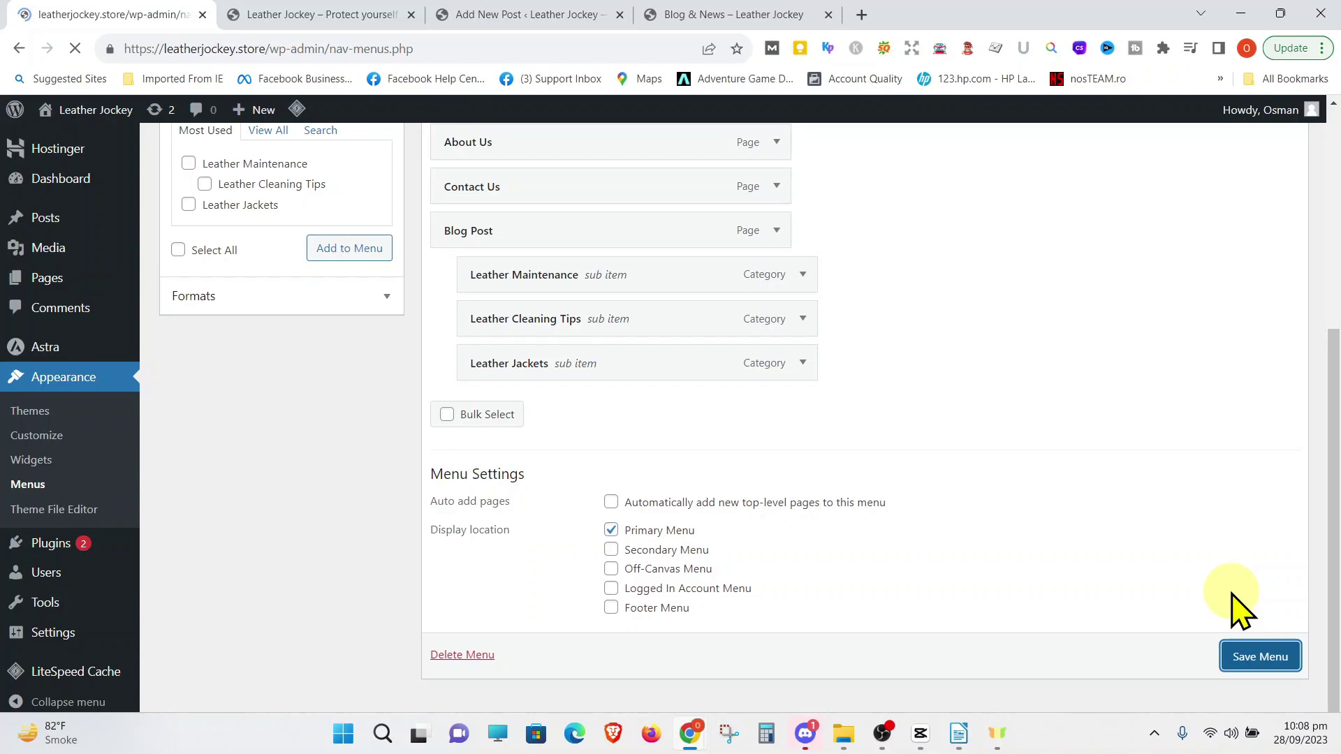
Nest Leather Cleaning Tips under Leather Maintenance, move Blog Post right after HOME, and save the menu
scroll(1054, 573, down, 4)
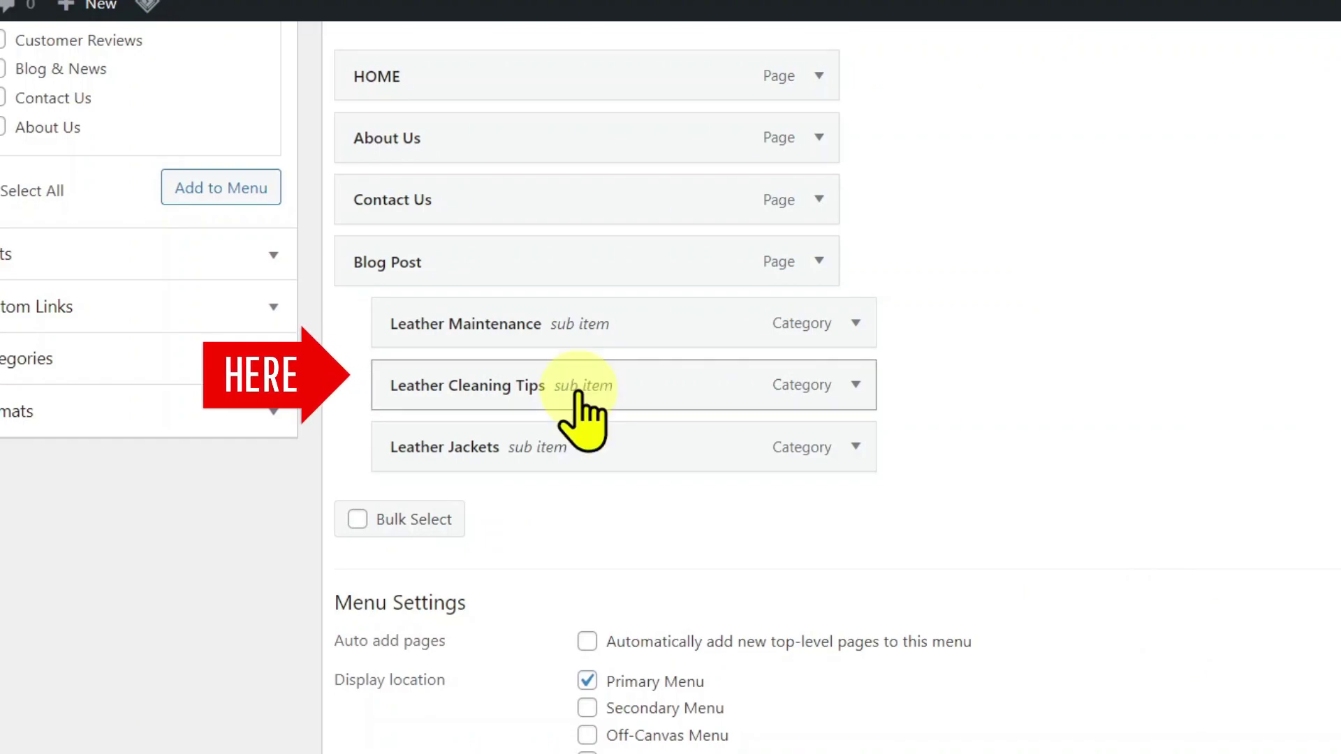
drag(578, 394, 617, 395)
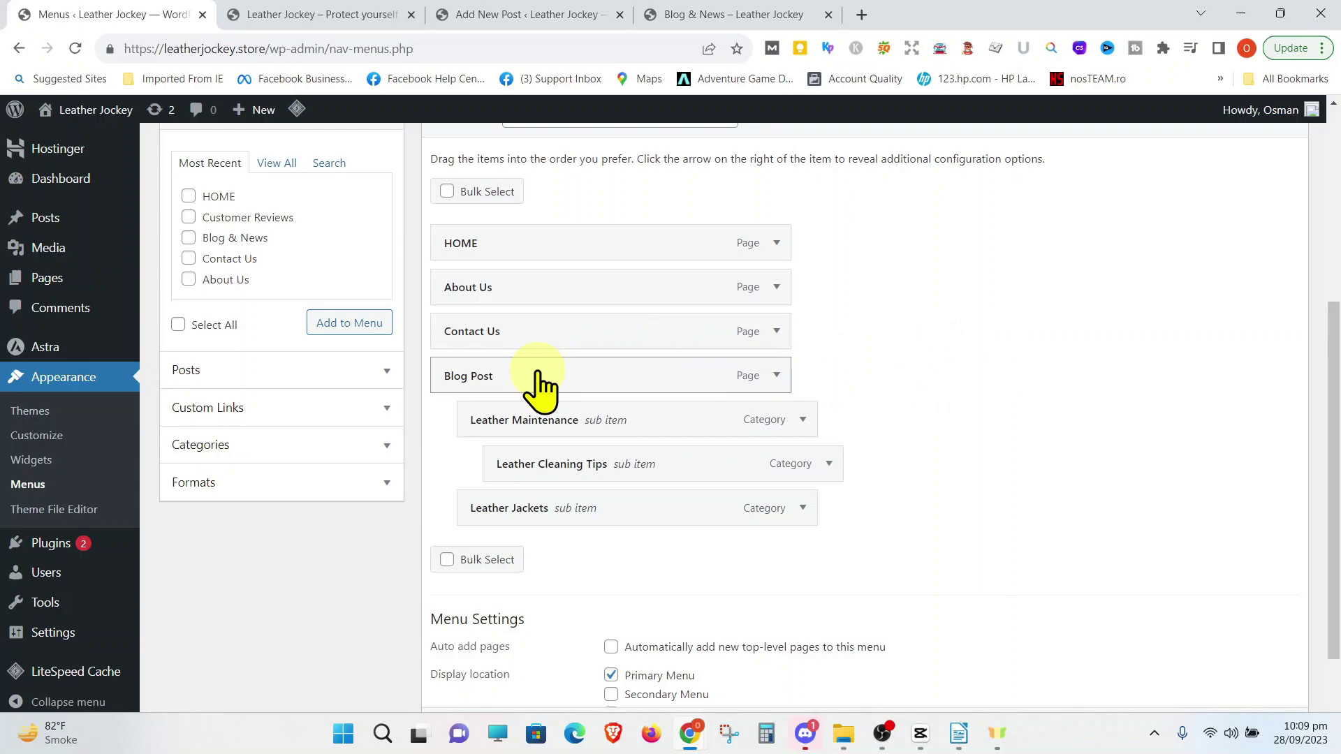
drag(530, 331, 538, 530)
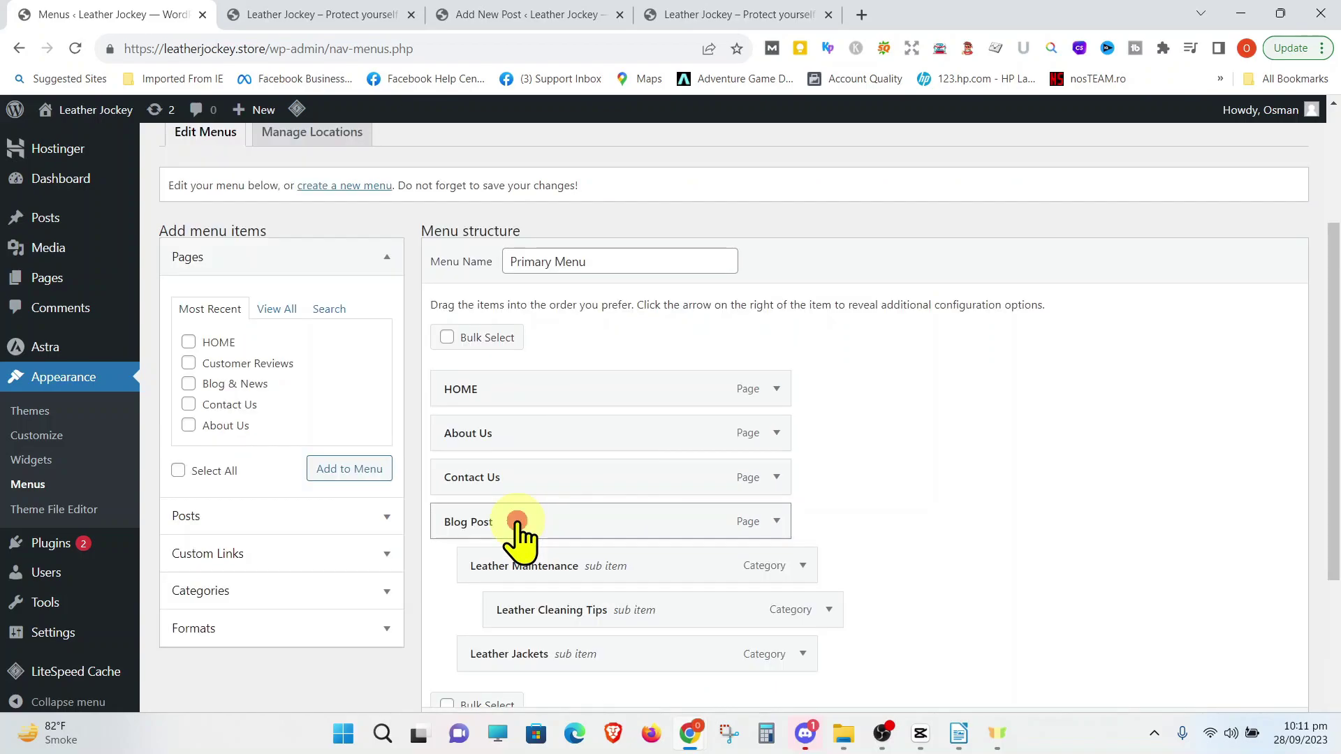
drag(517, 522, 524, 426)
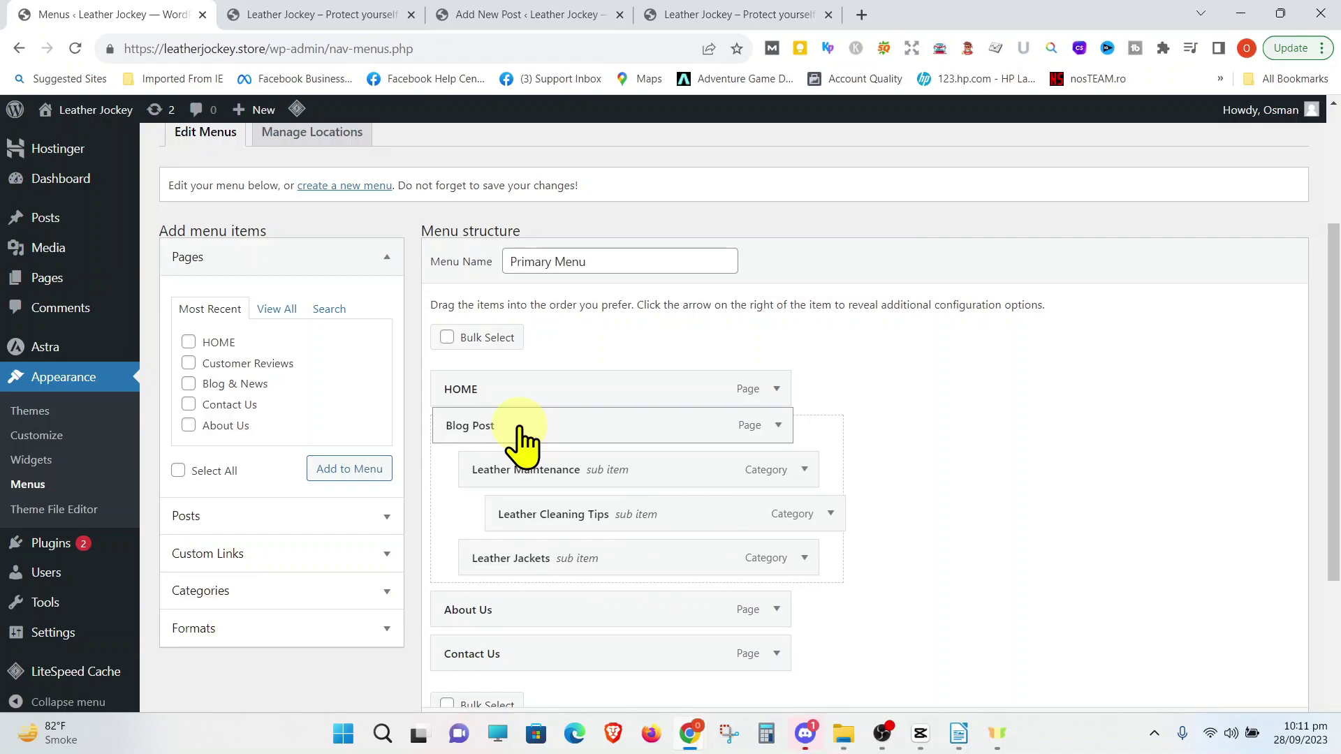
drag(520, 427, 521, 425)
scroll(935, 426, down, 4)
click(1243, 657)
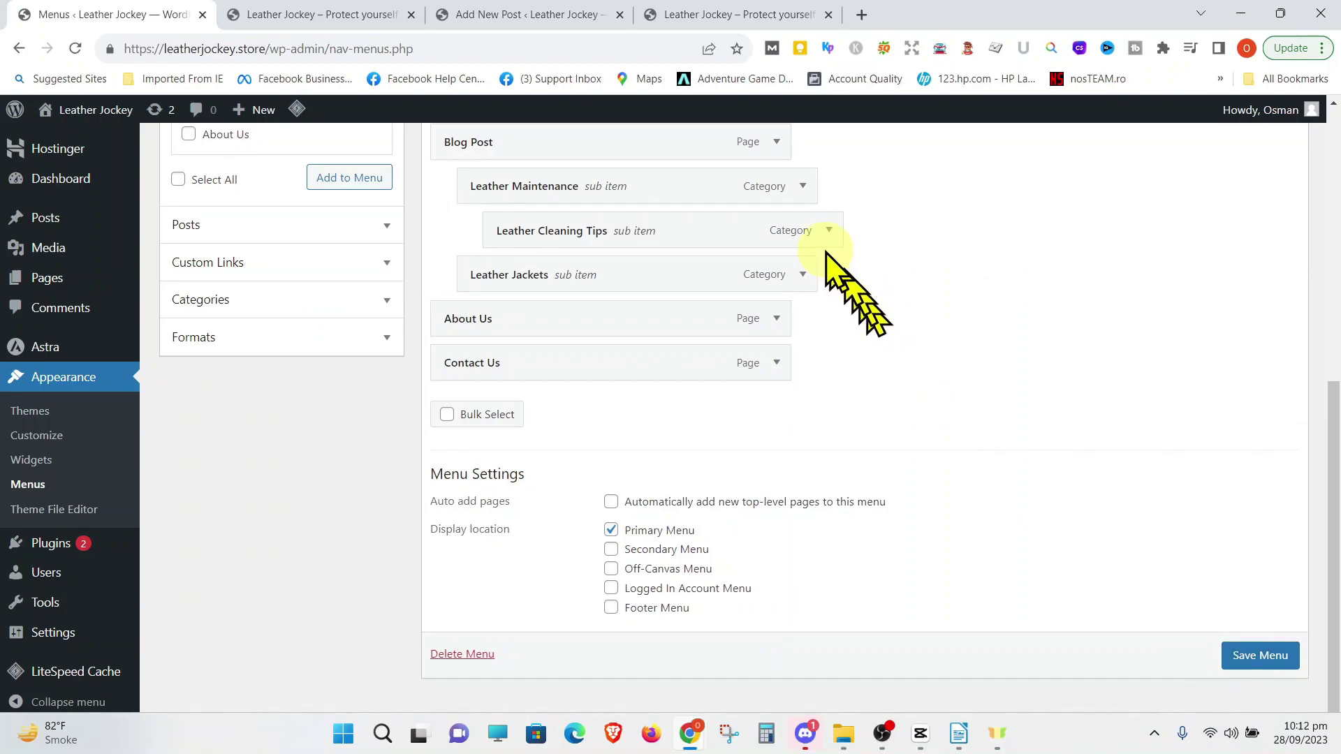
click(714, 15)
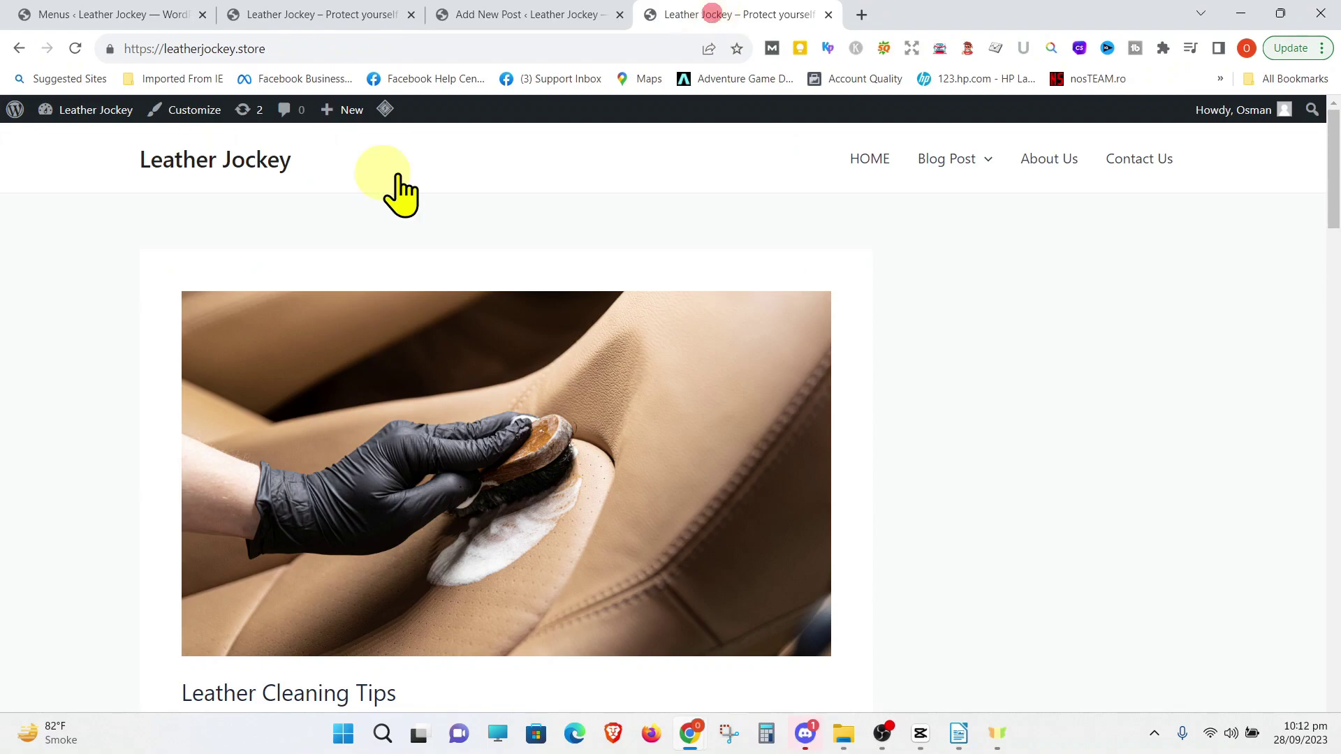
click(187, 147)
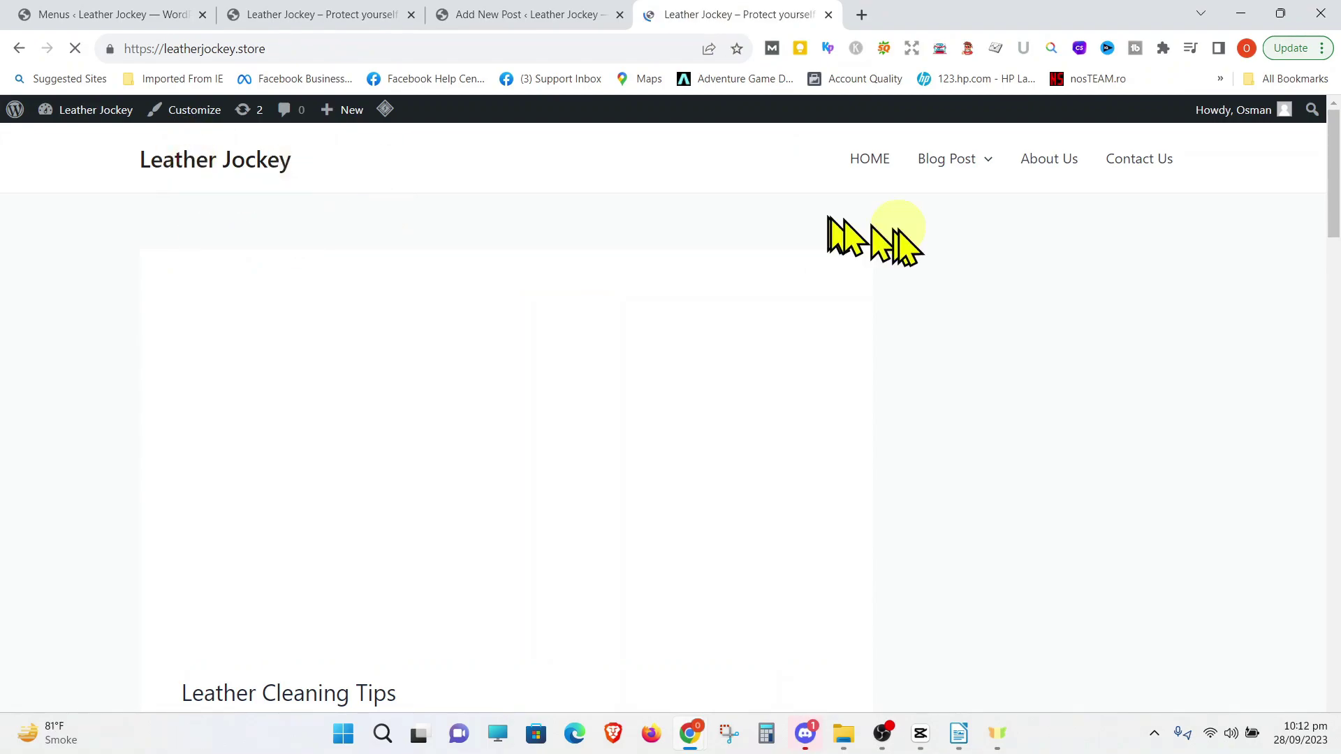
scroll(1005, 321, down, 3)
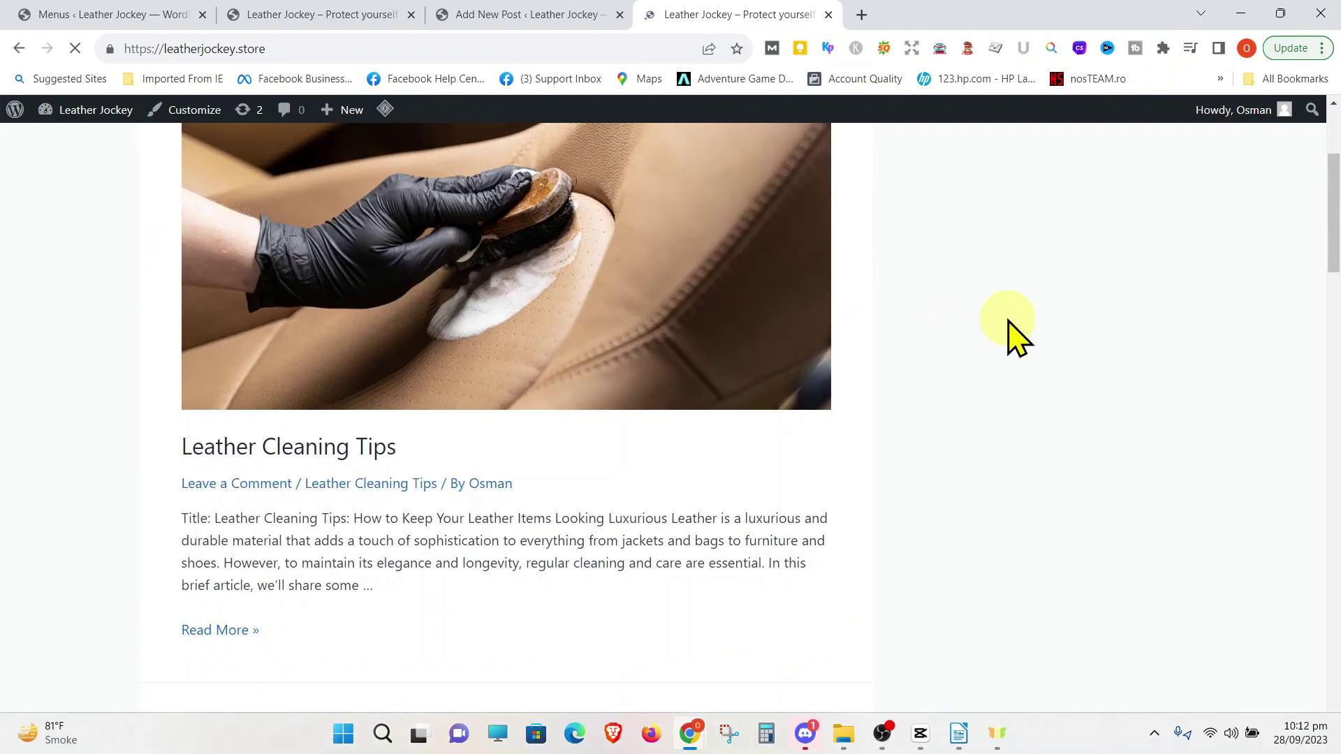
scroll(1016, 339, down, 1)
scroll(1016, 338, down, 4)
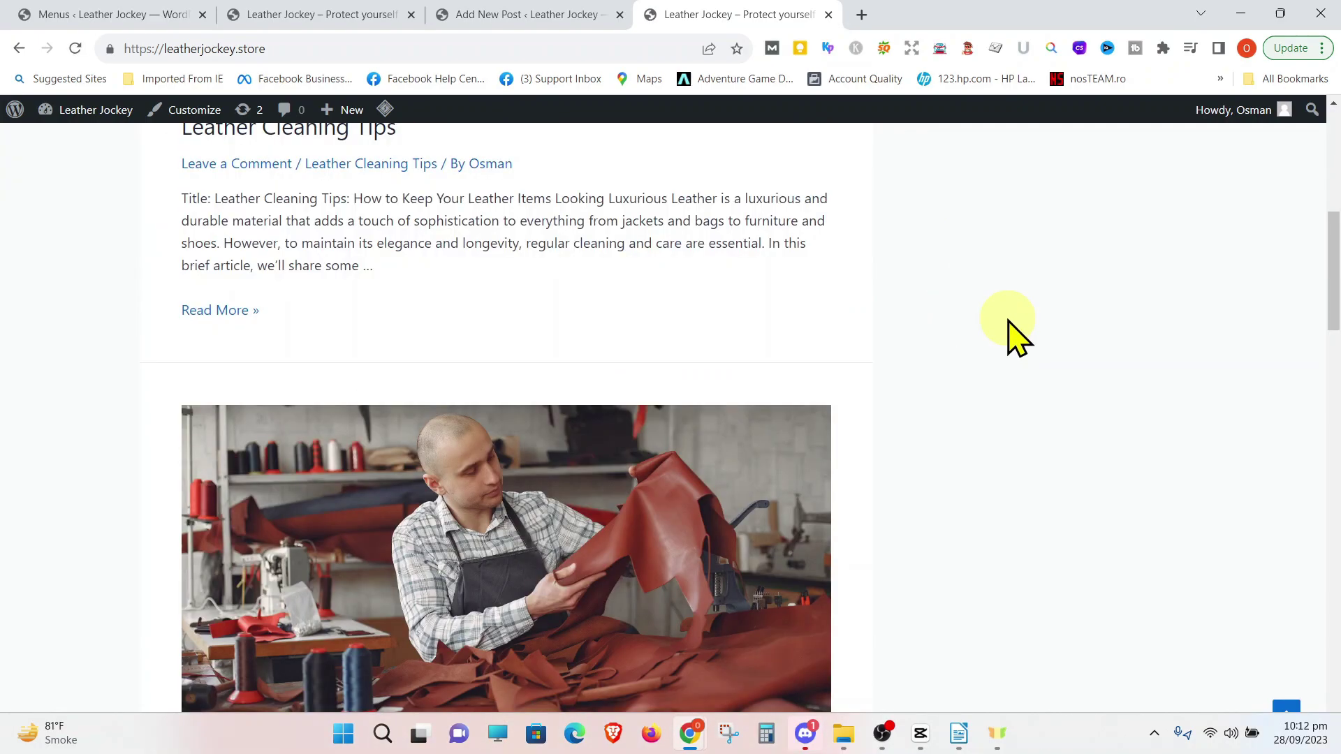
scroll(1015, 339, down, 2)
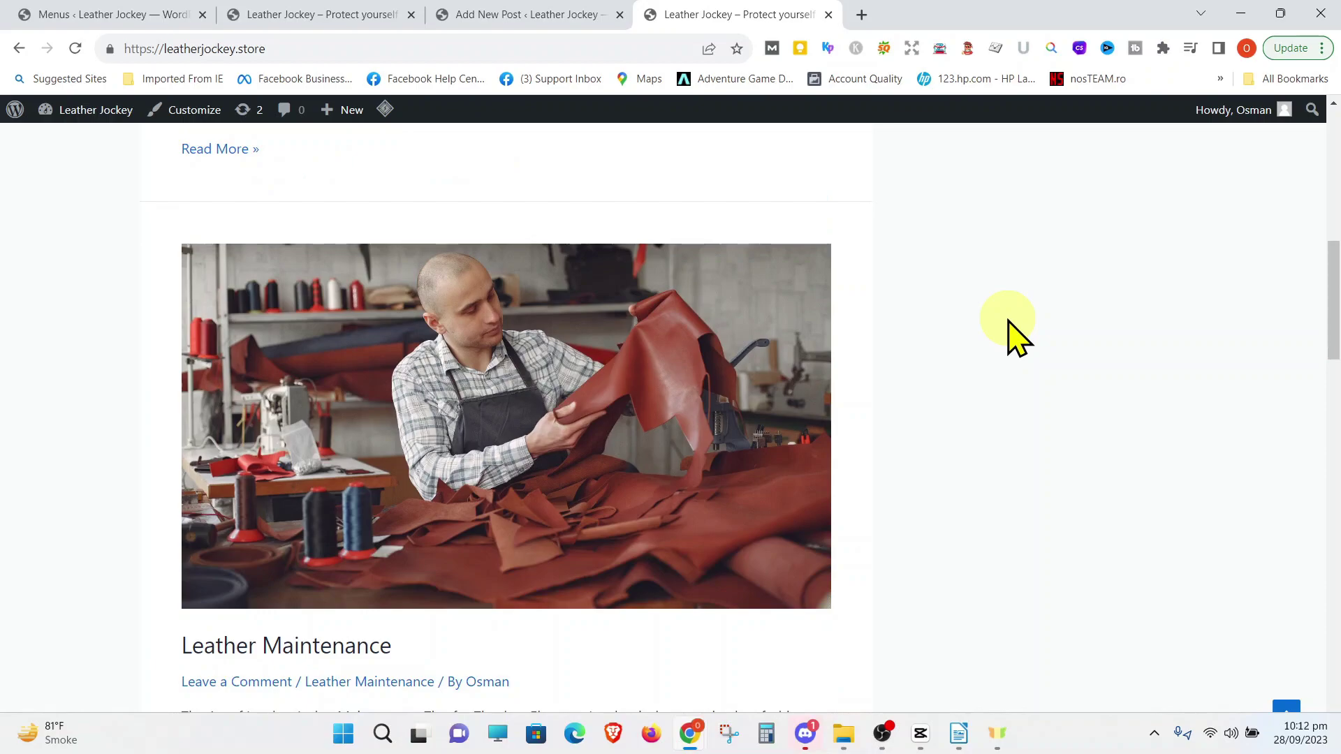
scroll(1016, 339, down, 3)
scroll(1016, 338, down, 5)
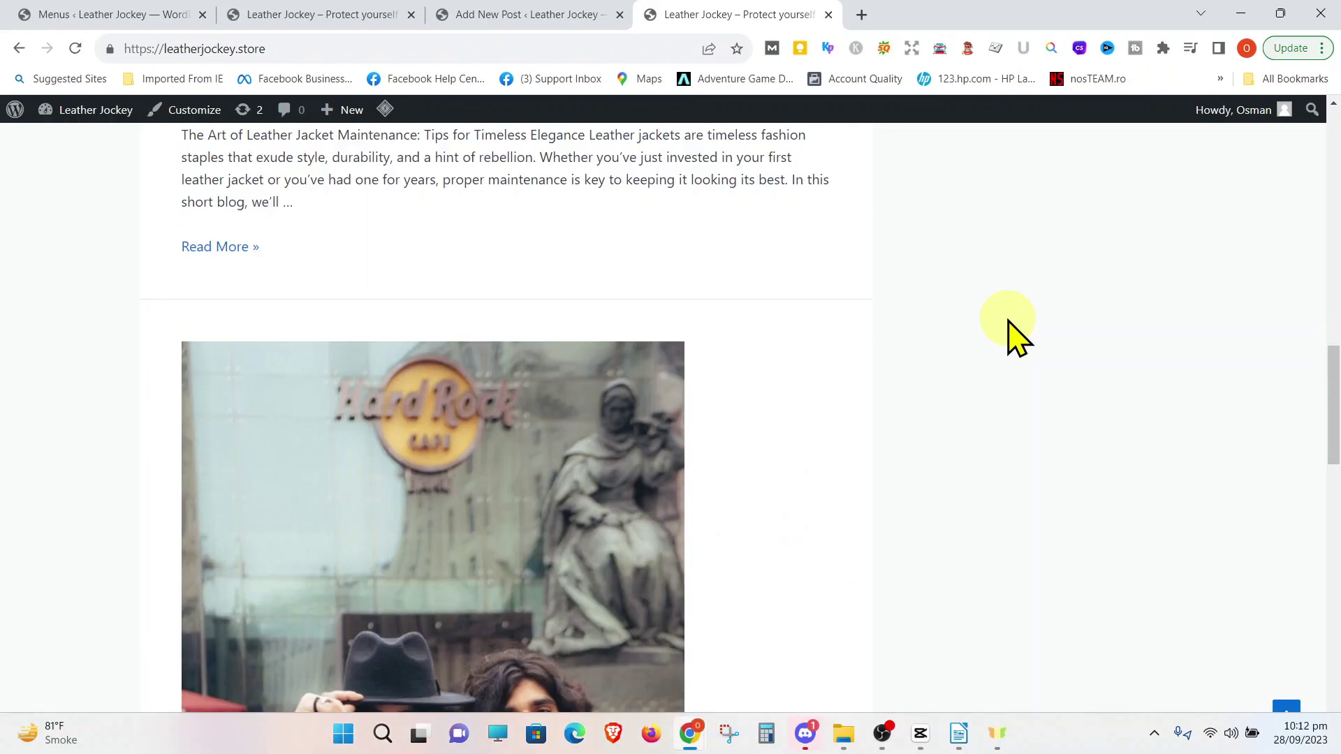
scroll(1015, 338, up, 15)
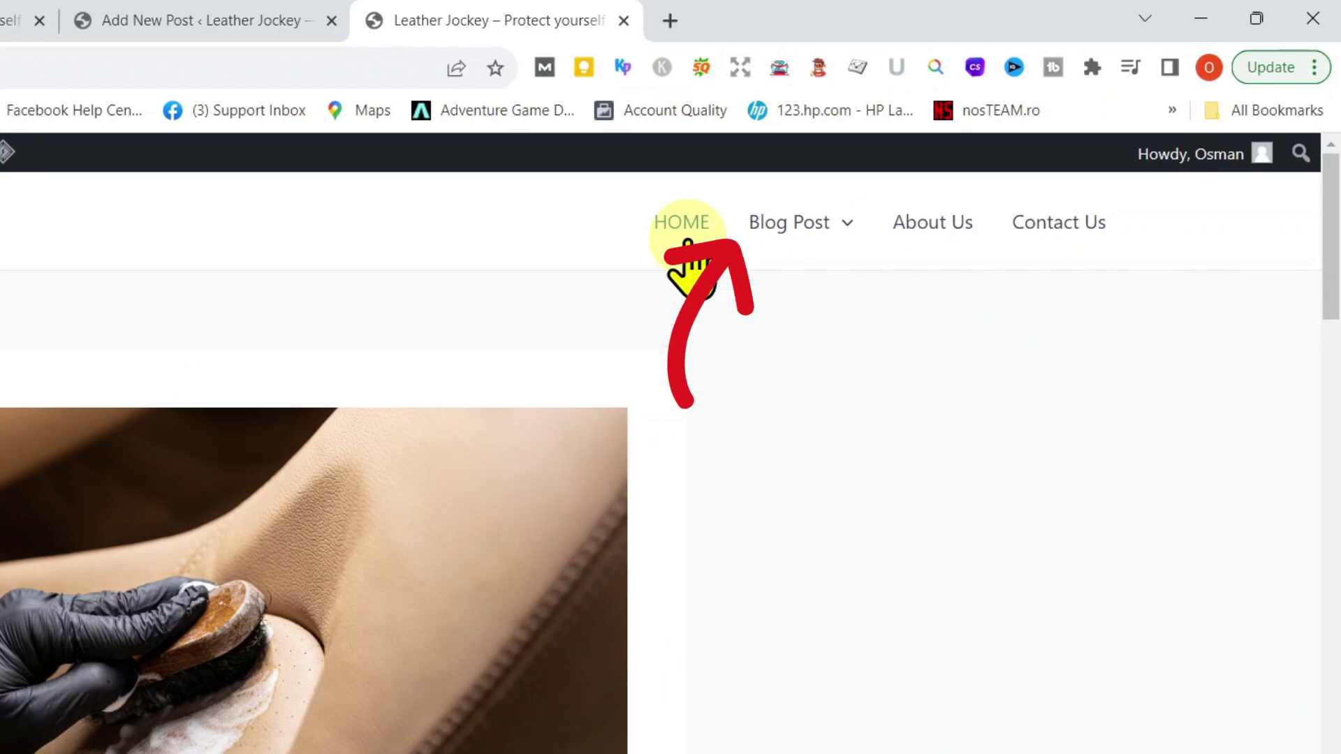
From the live site's Blog Post dropdown, open the Leather Cleaning Tips and Leather Jackets category pages
mouse_move(831, 315)
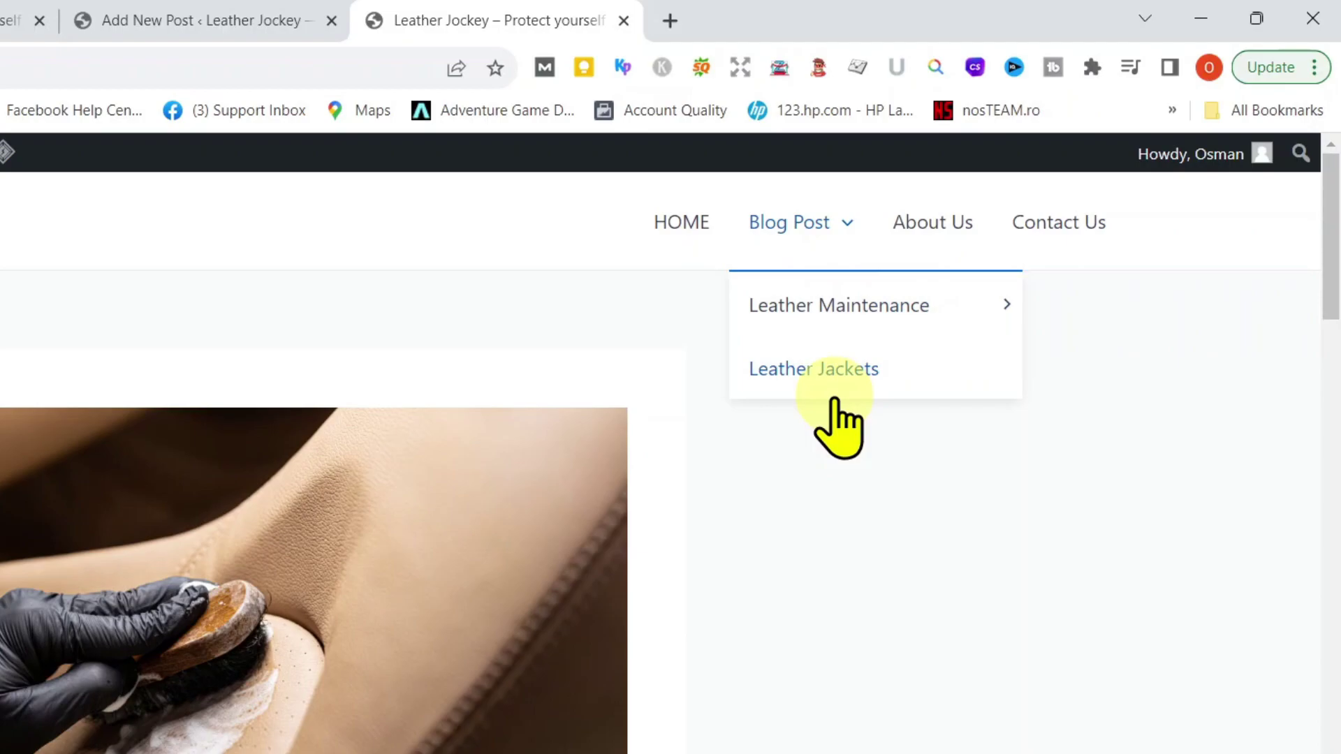
click(1119, 296)
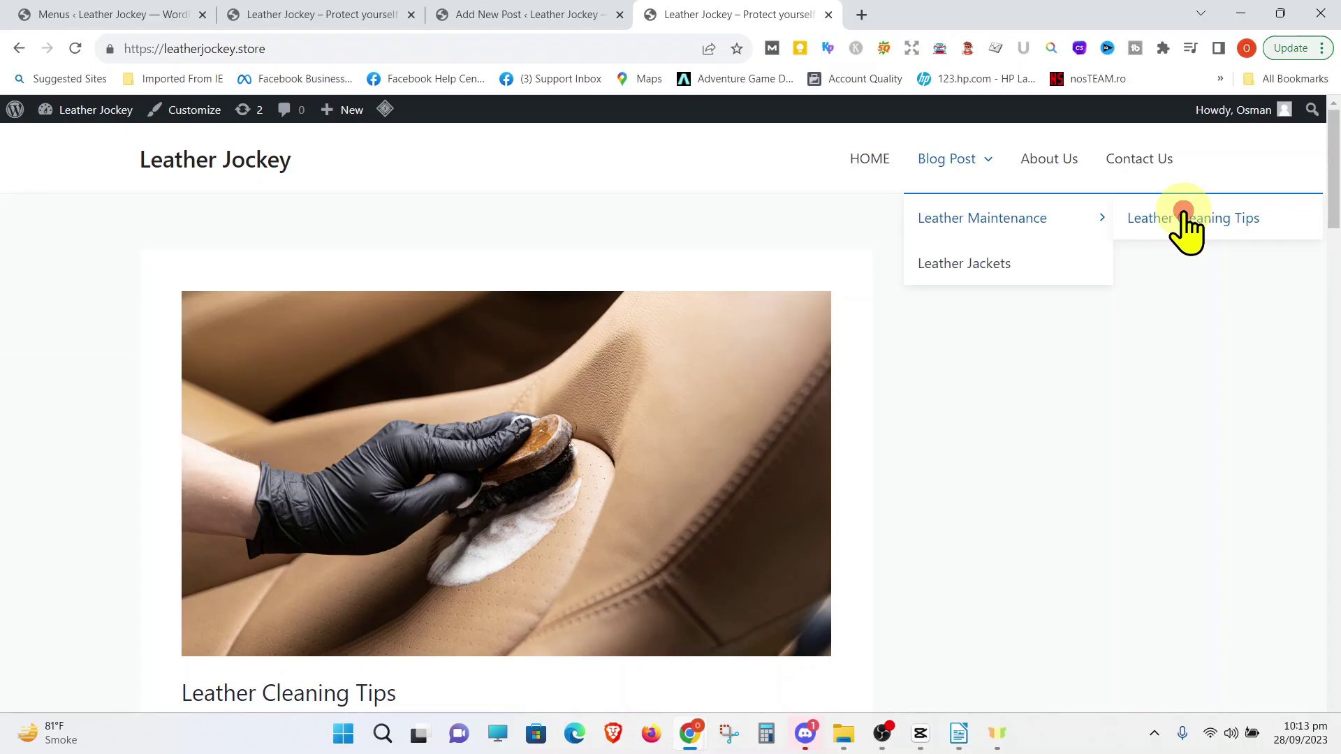
click(1184, 216)
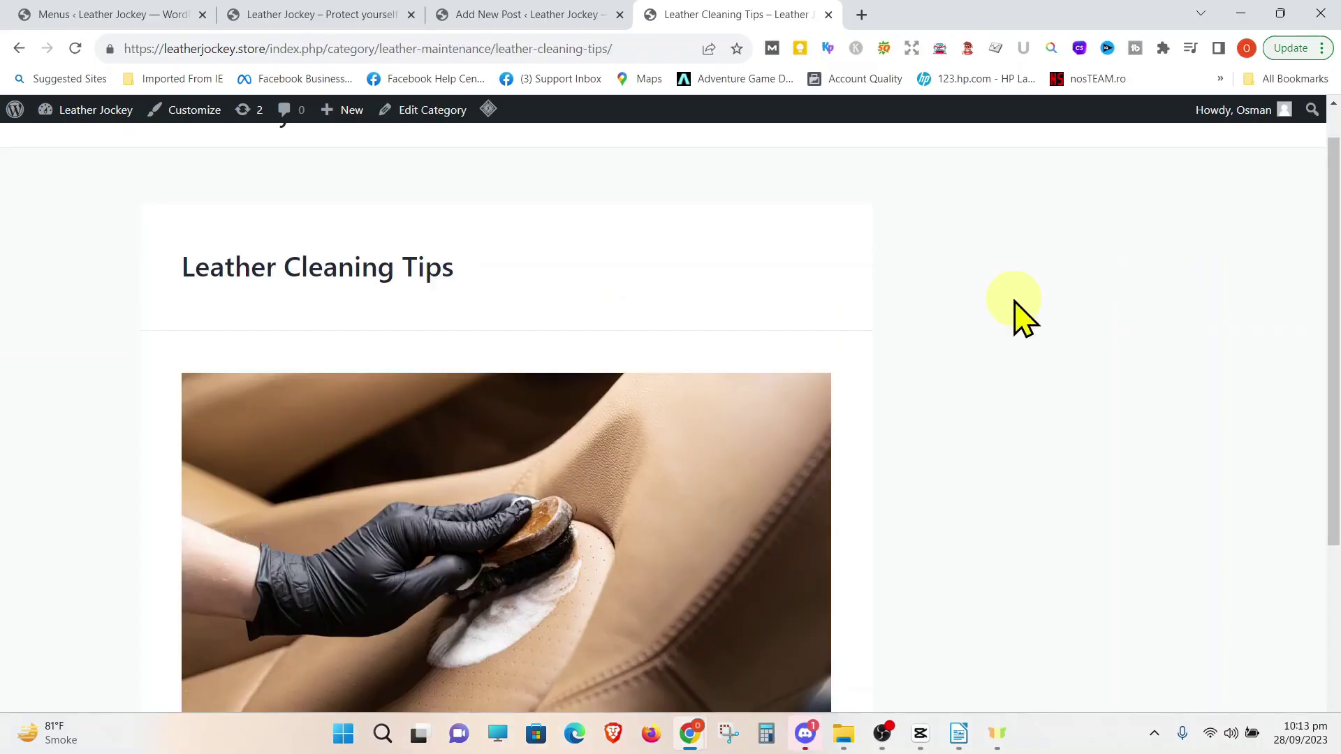
scroll(1017, 307, down, 4)
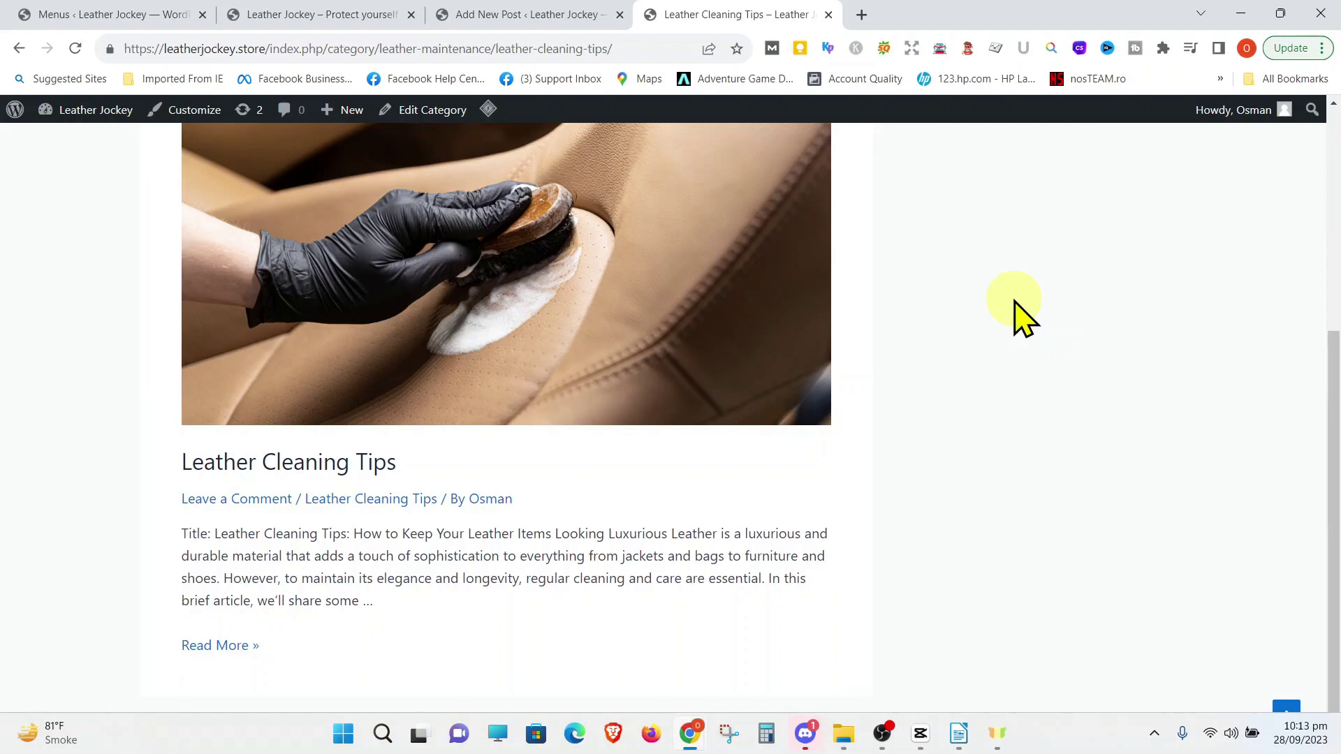
scroll(1017, 308, up, 5)
mouse_move(958, 234)
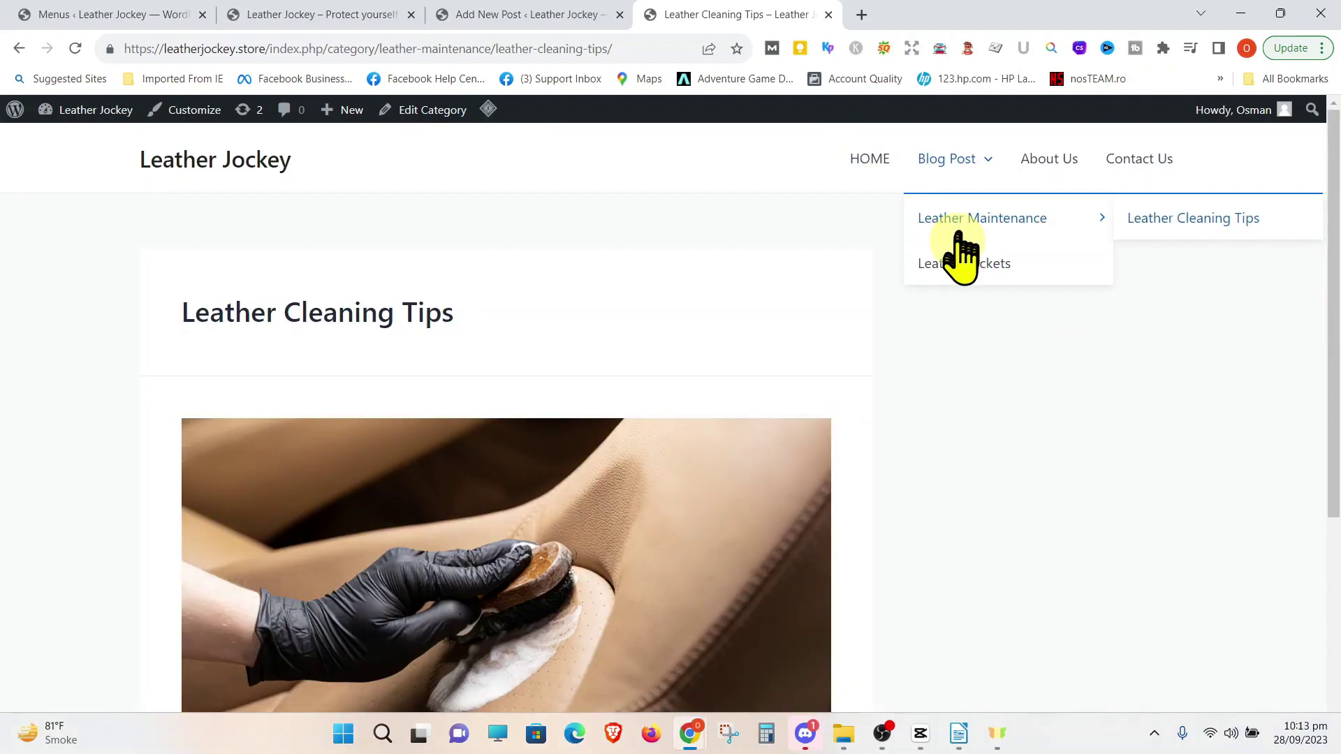
click(962, 263)
scroll(962, 276, down, 2)
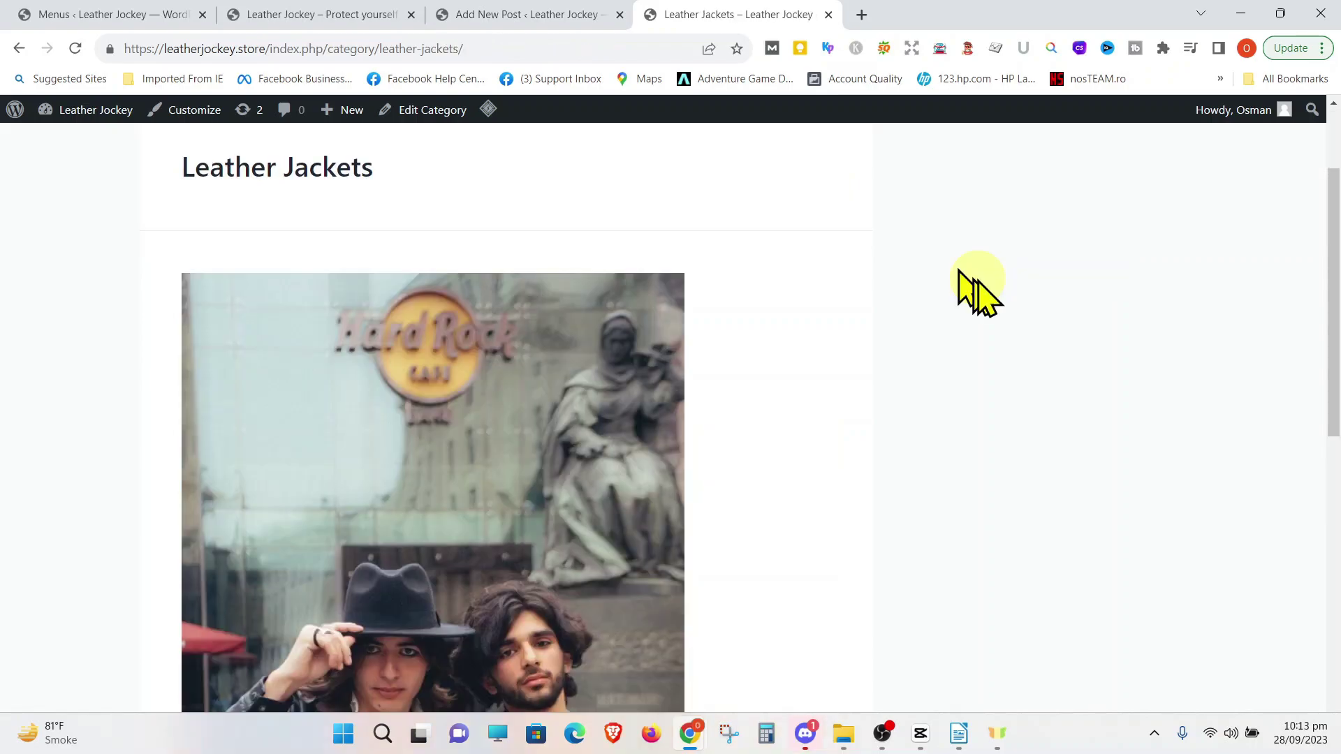
scroll(971, 276, down, 8)
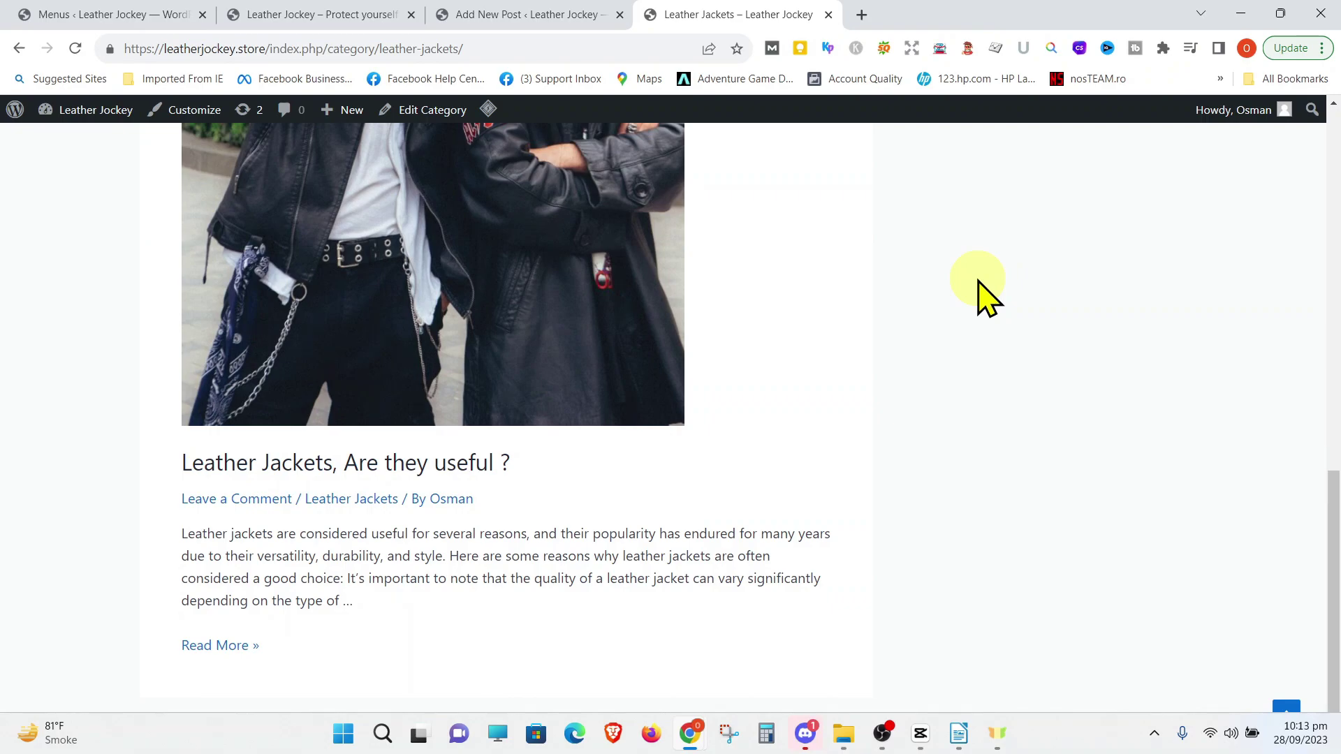
scroll(978, 283, up, 10)
Check the Leather Maintenance, Leather Cleaning Tips and Leather Jackets category pages again via the dropdown
mouse_move(967, 237)
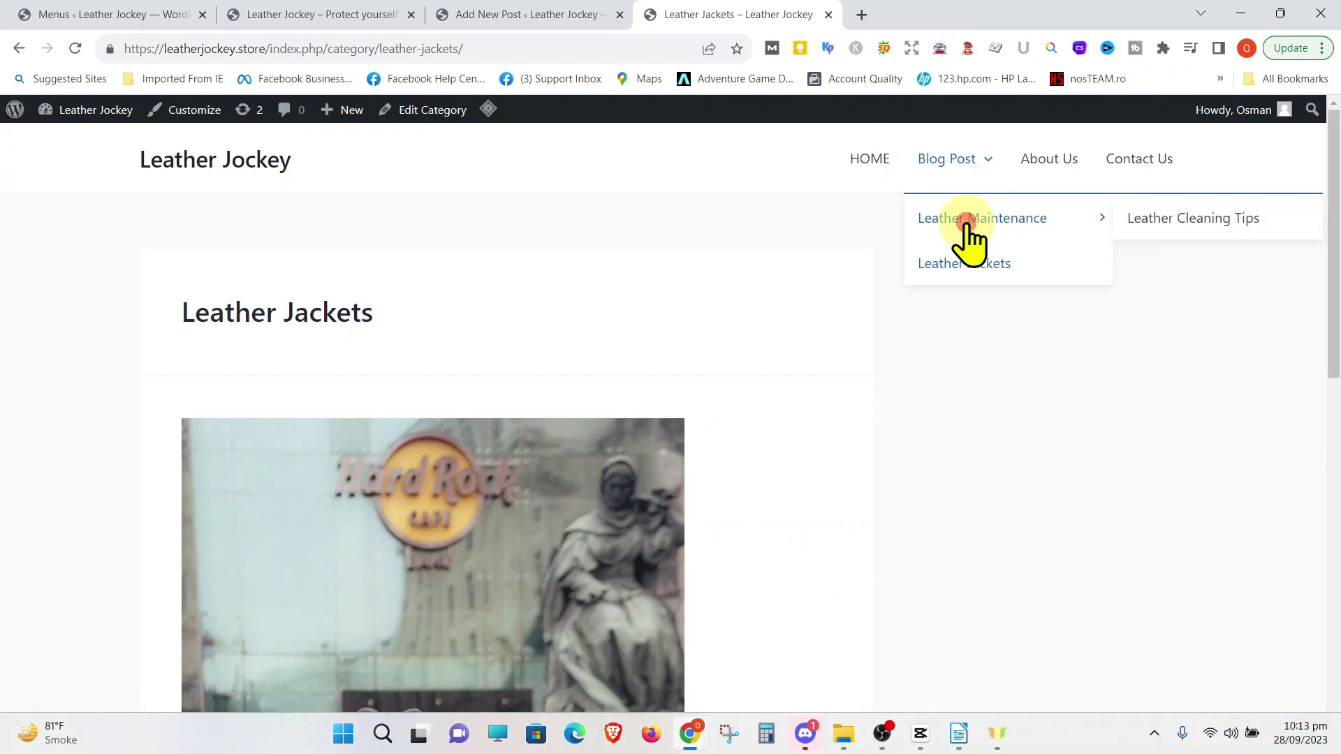
click(967, 222)
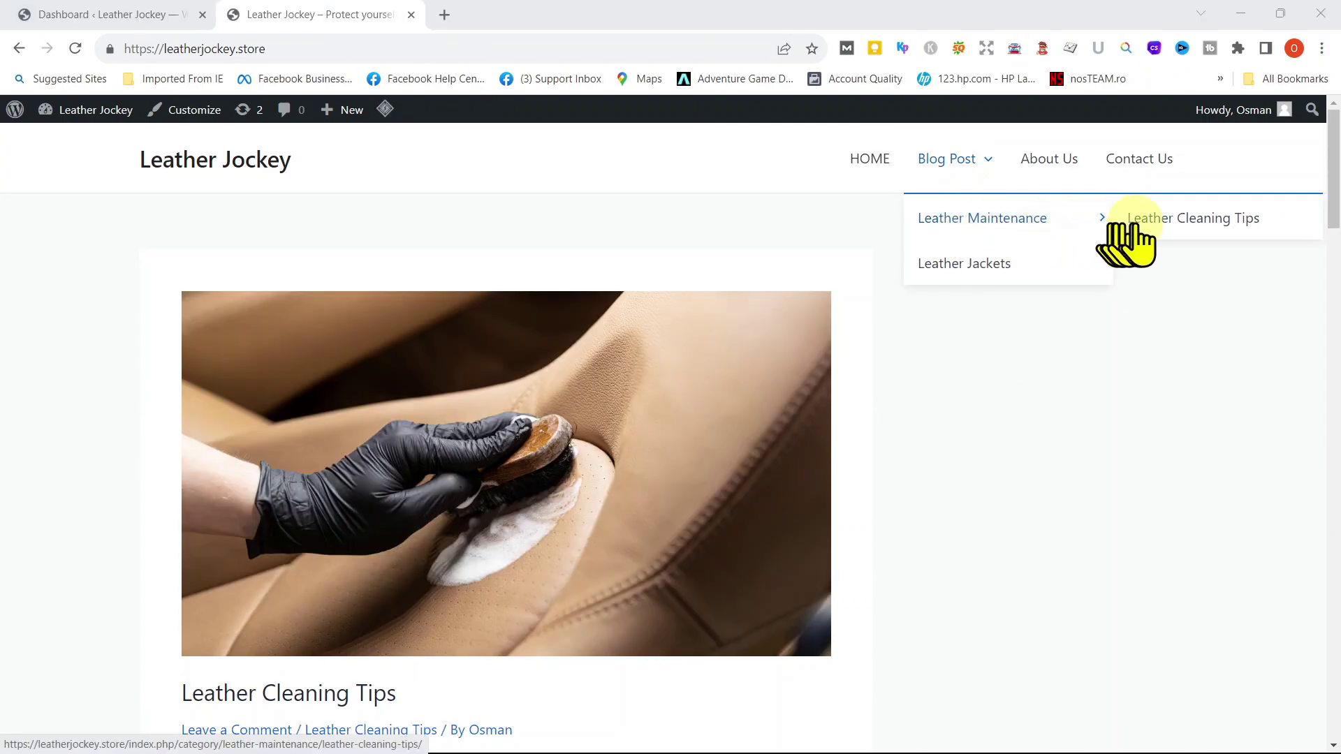
click(1154, 225)
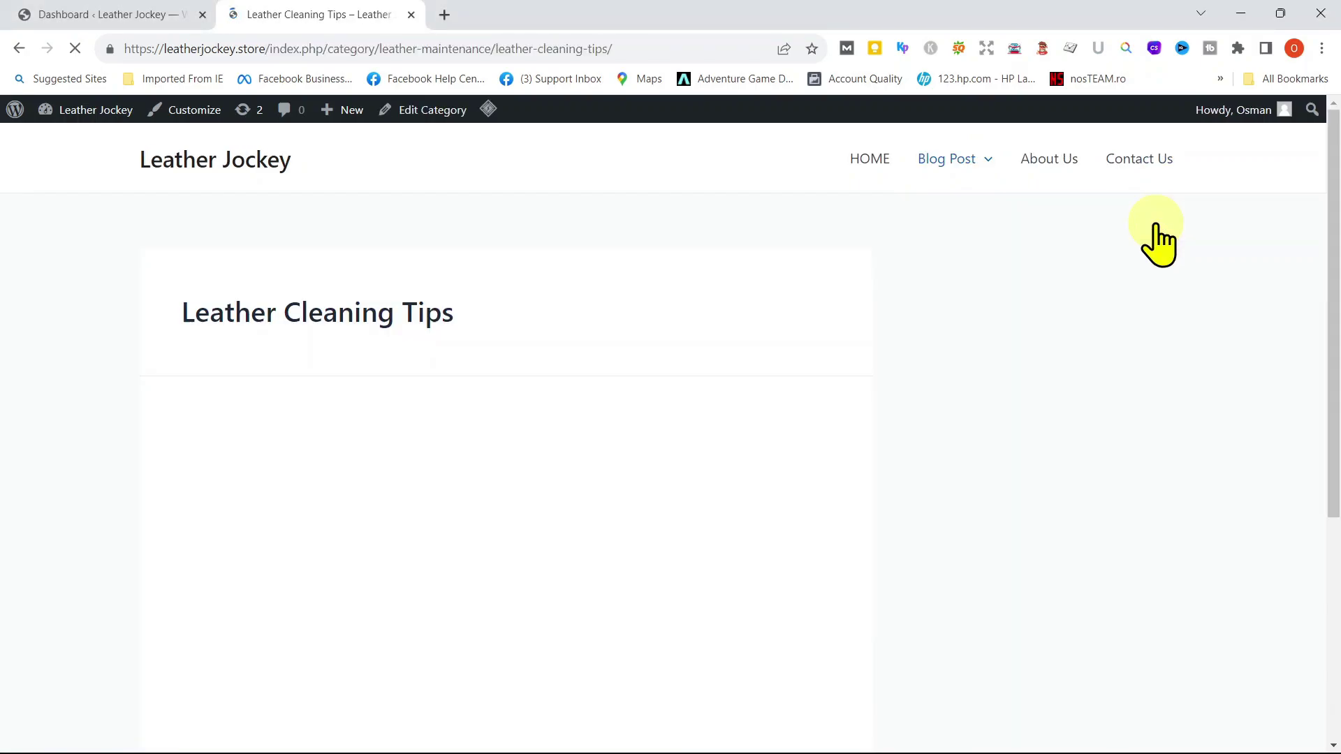
scroll(938, 316, down, 4)
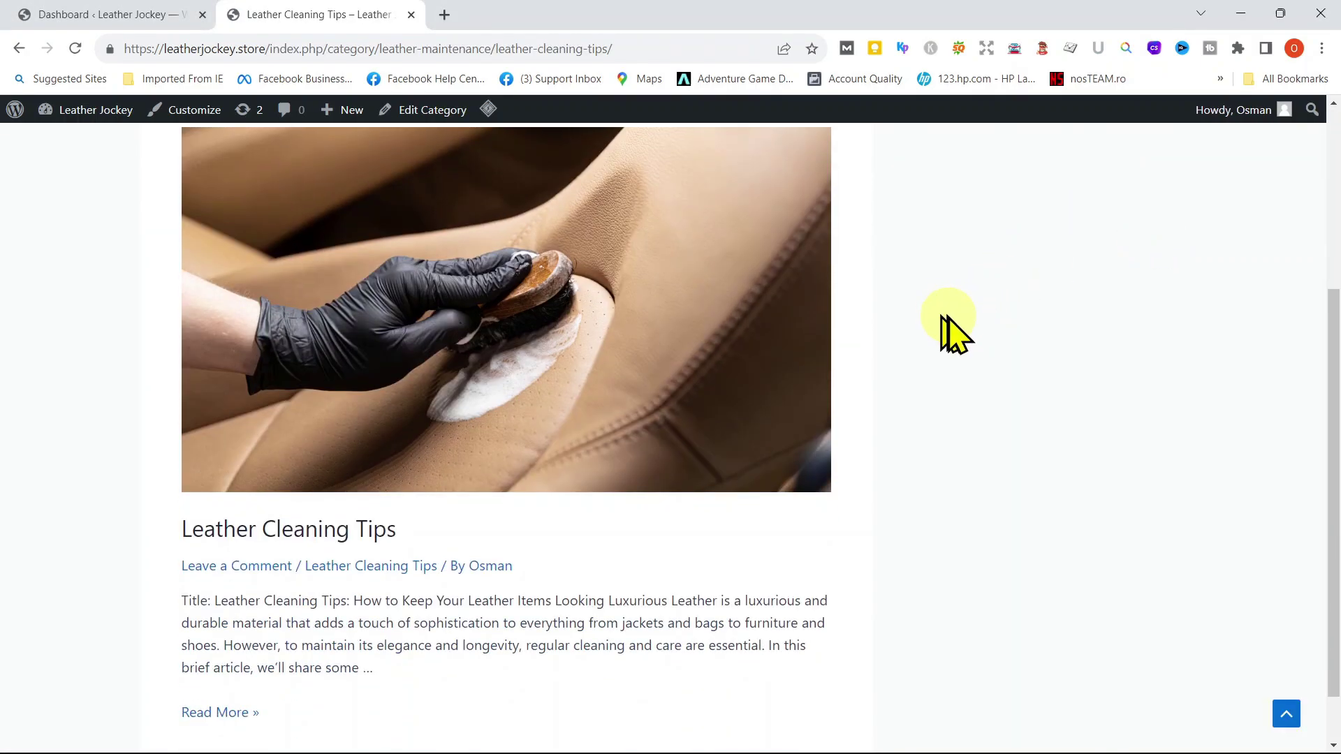
scroll(951, 321, up, 4)
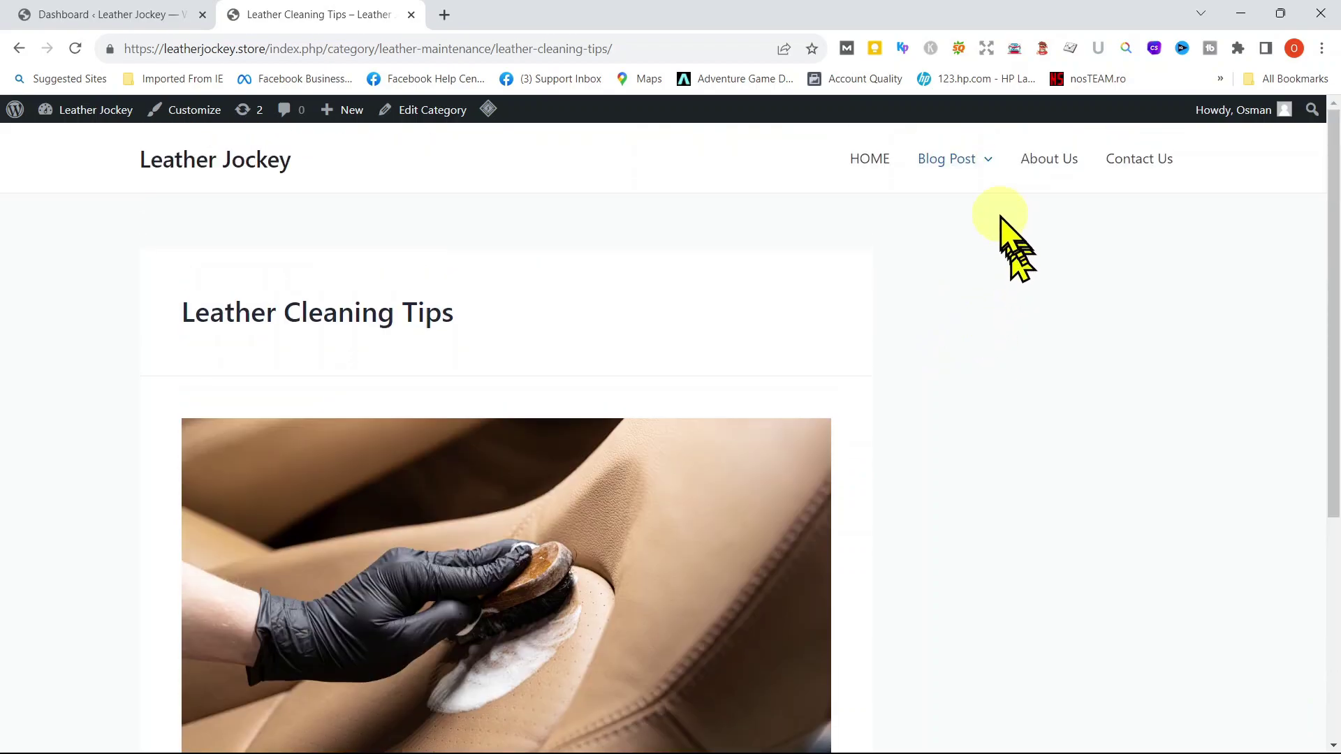
mouse_move(971, 171)
click(970, 264)
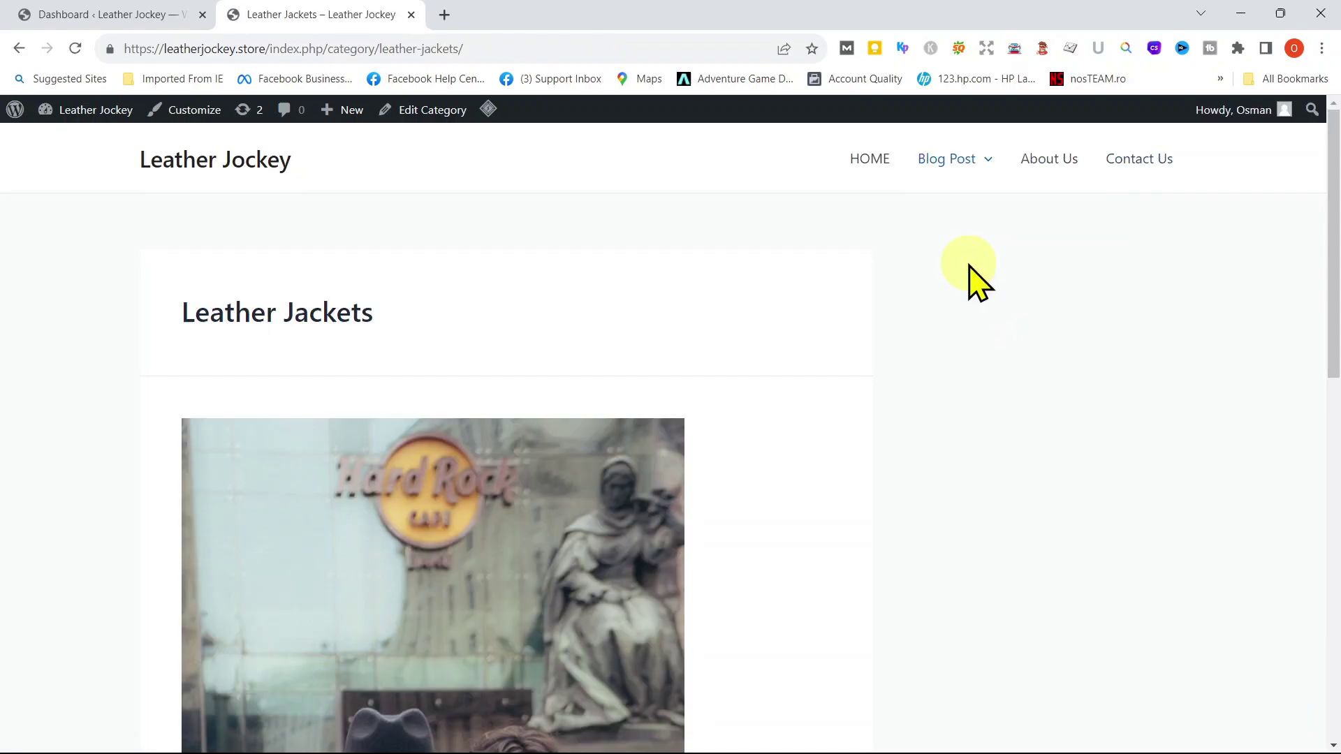
scroll(971, 279, down, 1)
scroll(970, 280, down, 4)
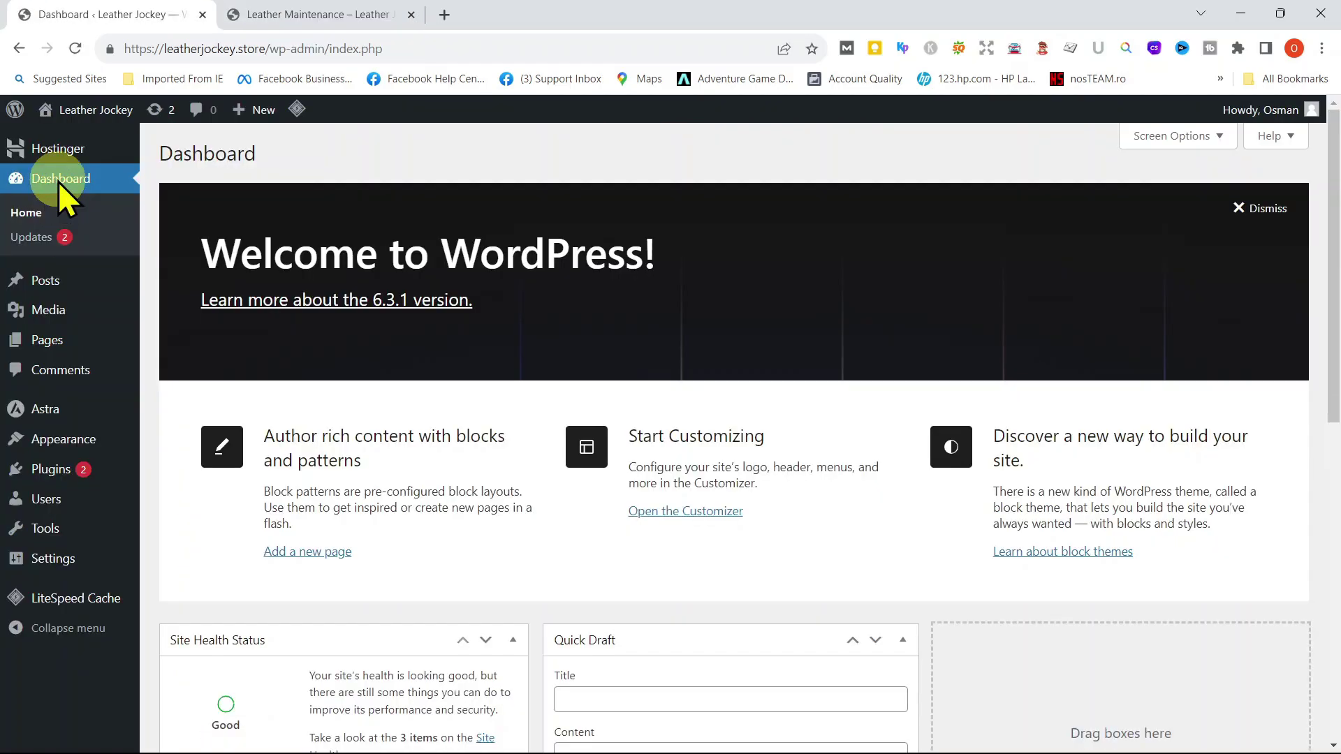
Go from the Dashboard to Appearance > Menus
click(59, 183)
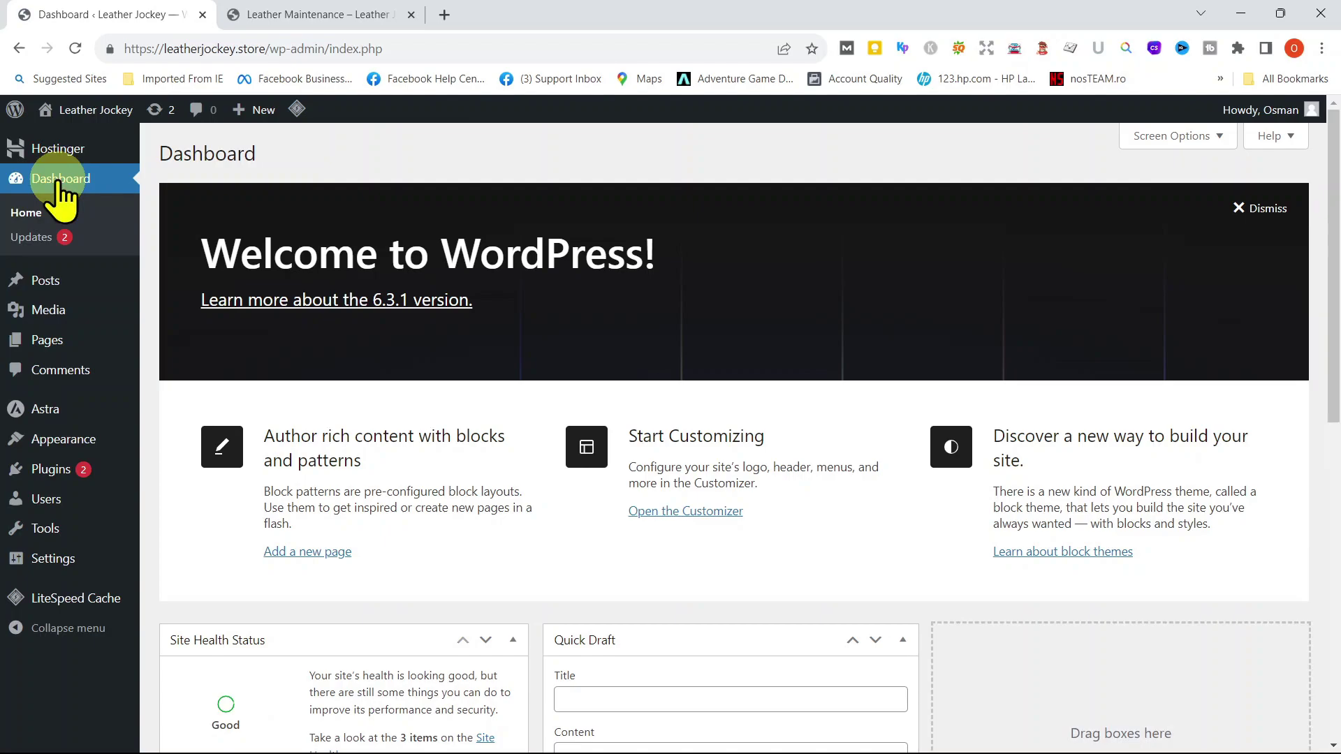
mouse_move(53, 441)
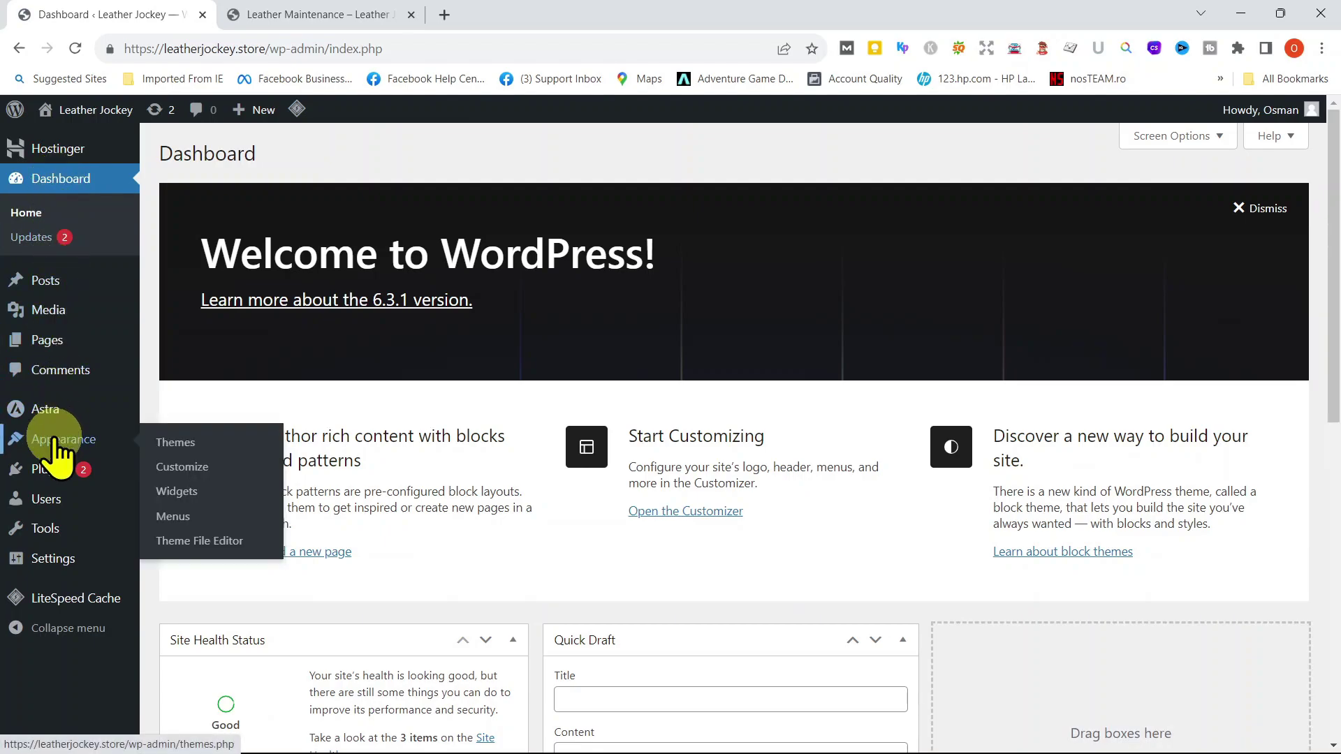
click(171, 517)
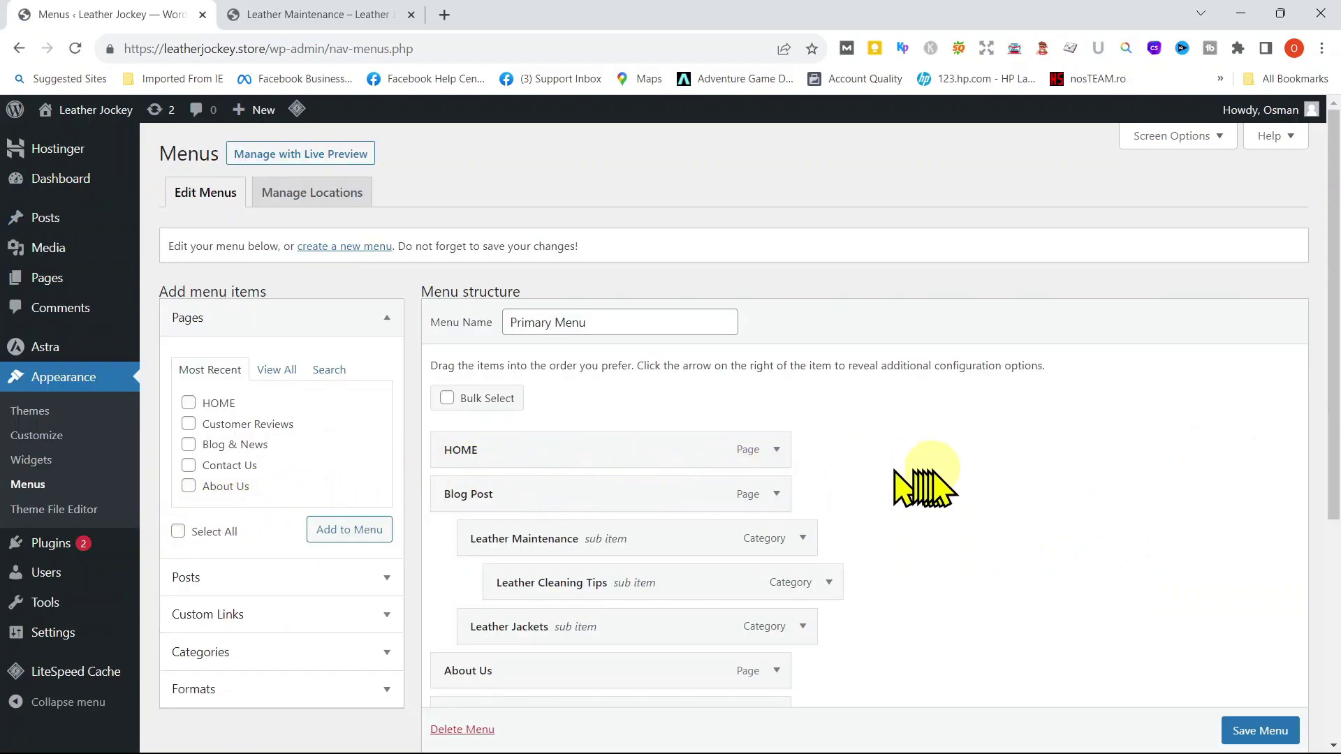
scroll(935, 472, down, 2)
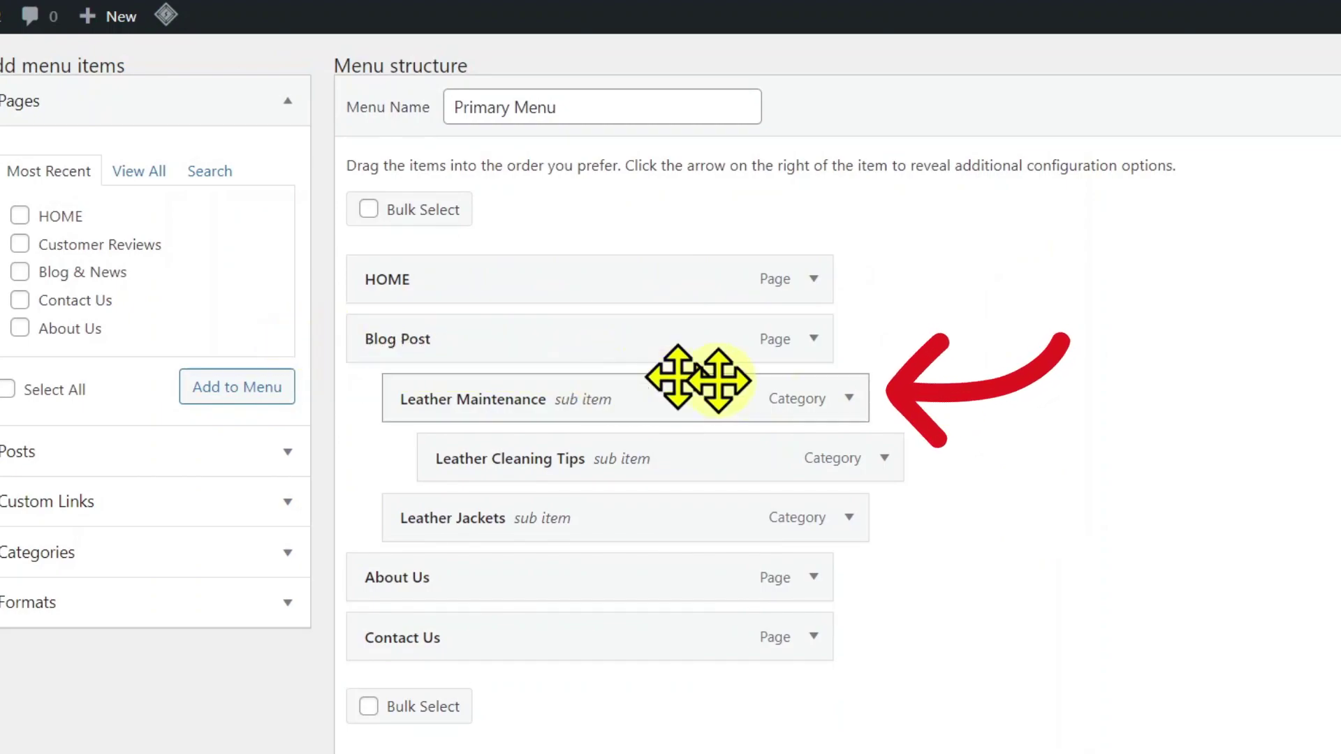
Change the Leather Maintenance item's navigation label to 'Leather Polish' and save the Primary Menu
click(849, 400)
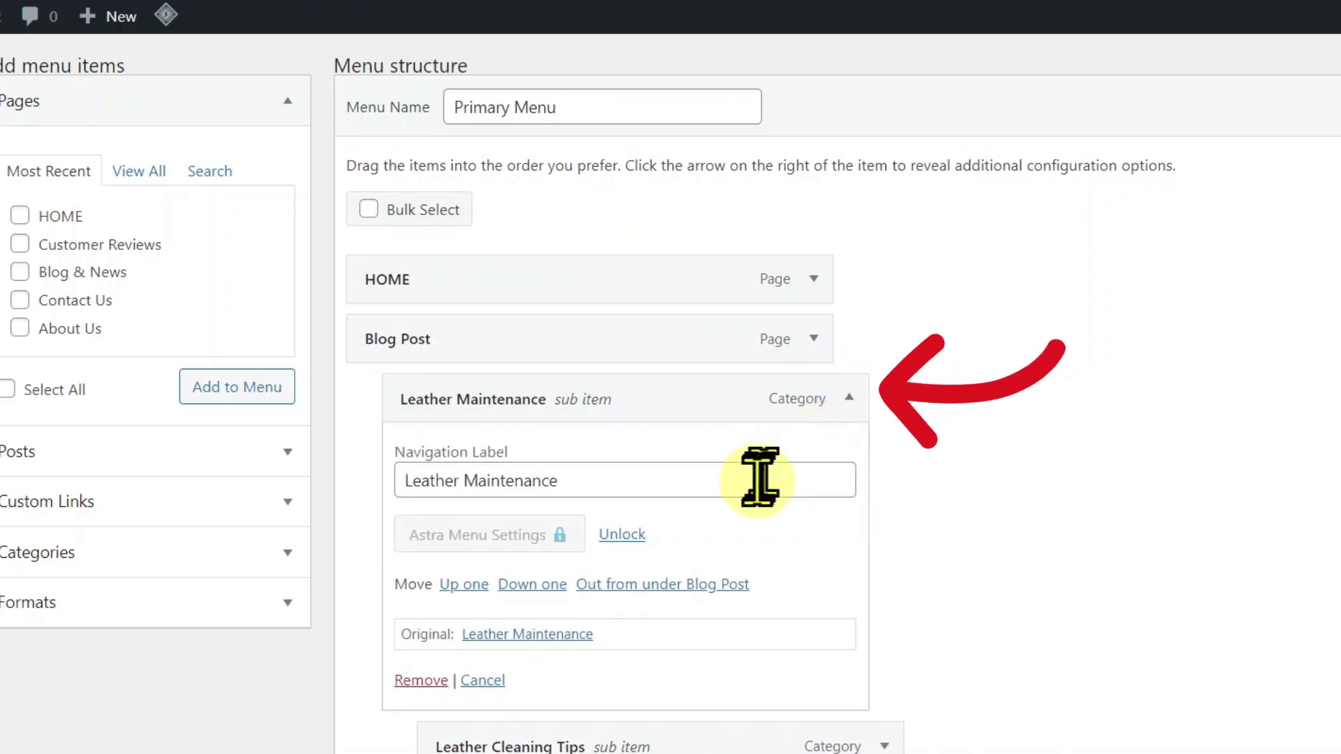
key(BackSpace)
key(BackSpace)
key(BackSpace)
key(BackSpace)
key(BackSpace)
key(BackSpace)
key(BackSpace)
key(BackSpace)
key(BackSpace)
key(BackSpace)
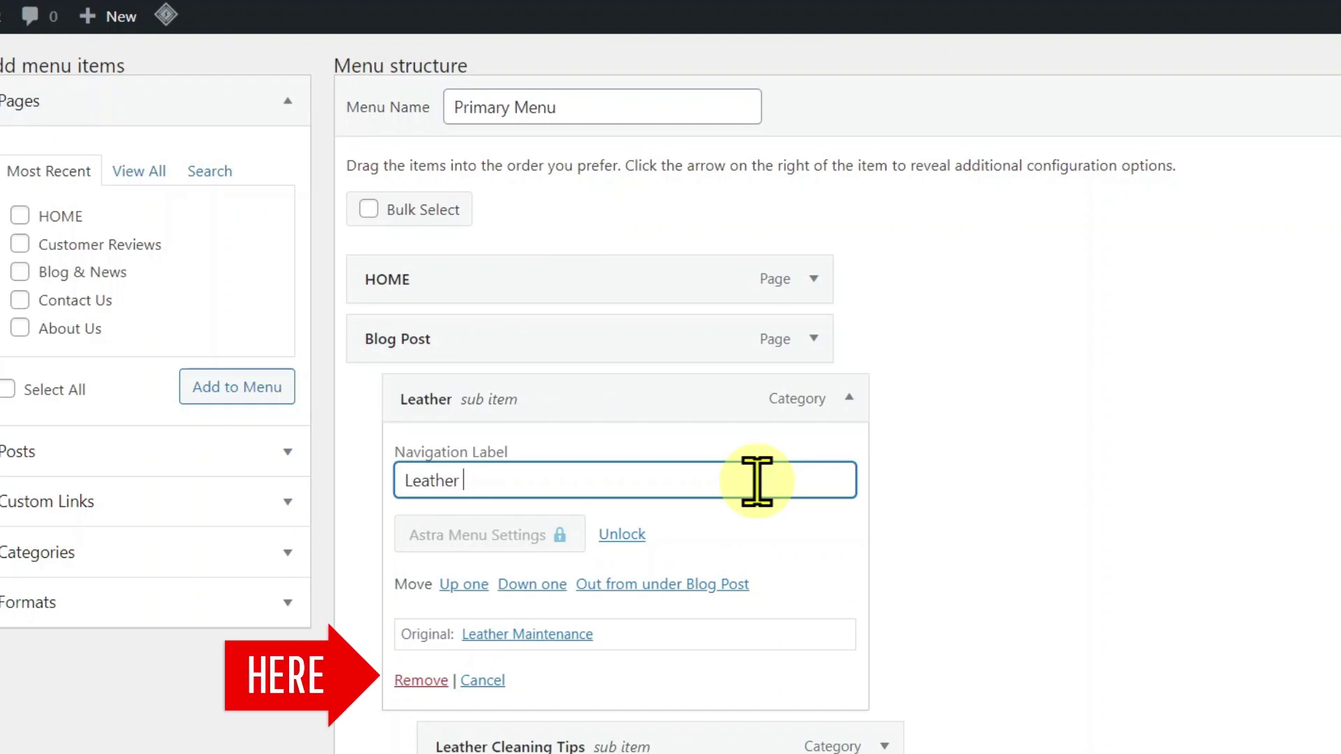
text(Polish)
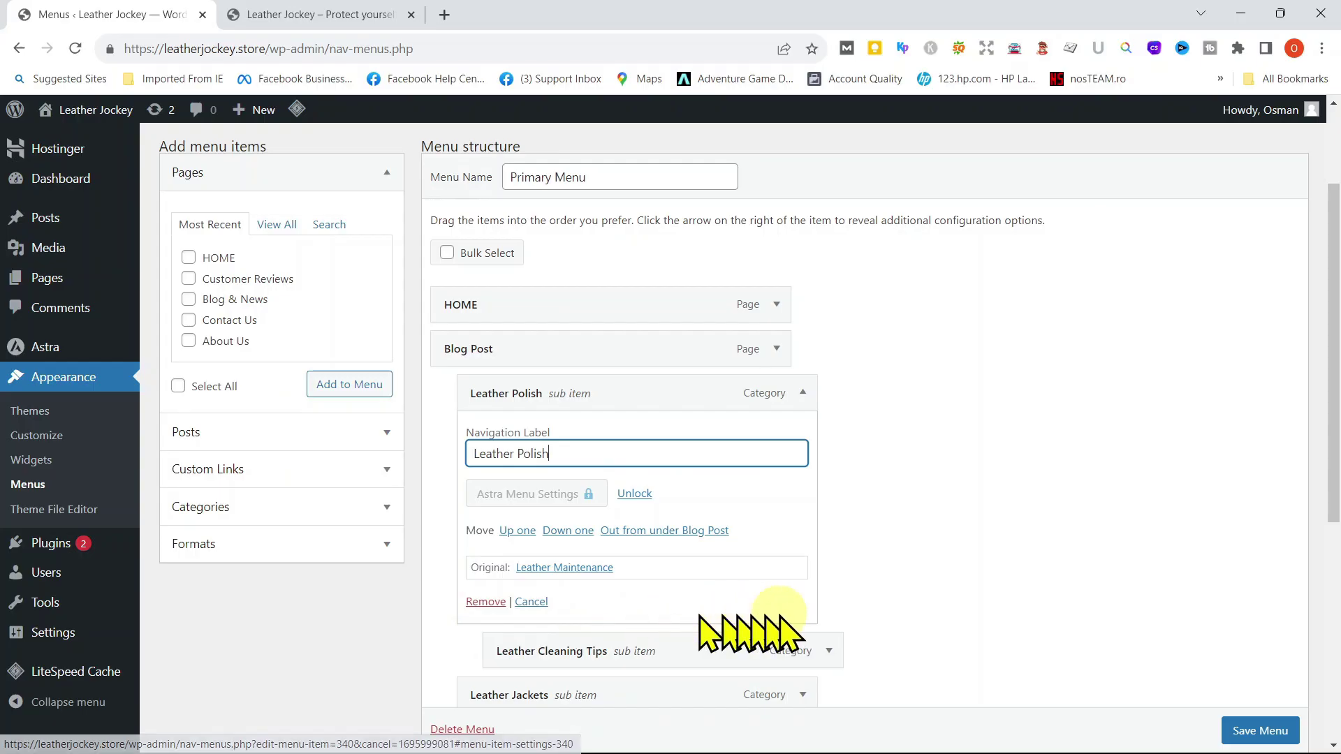
click(1251, 732)
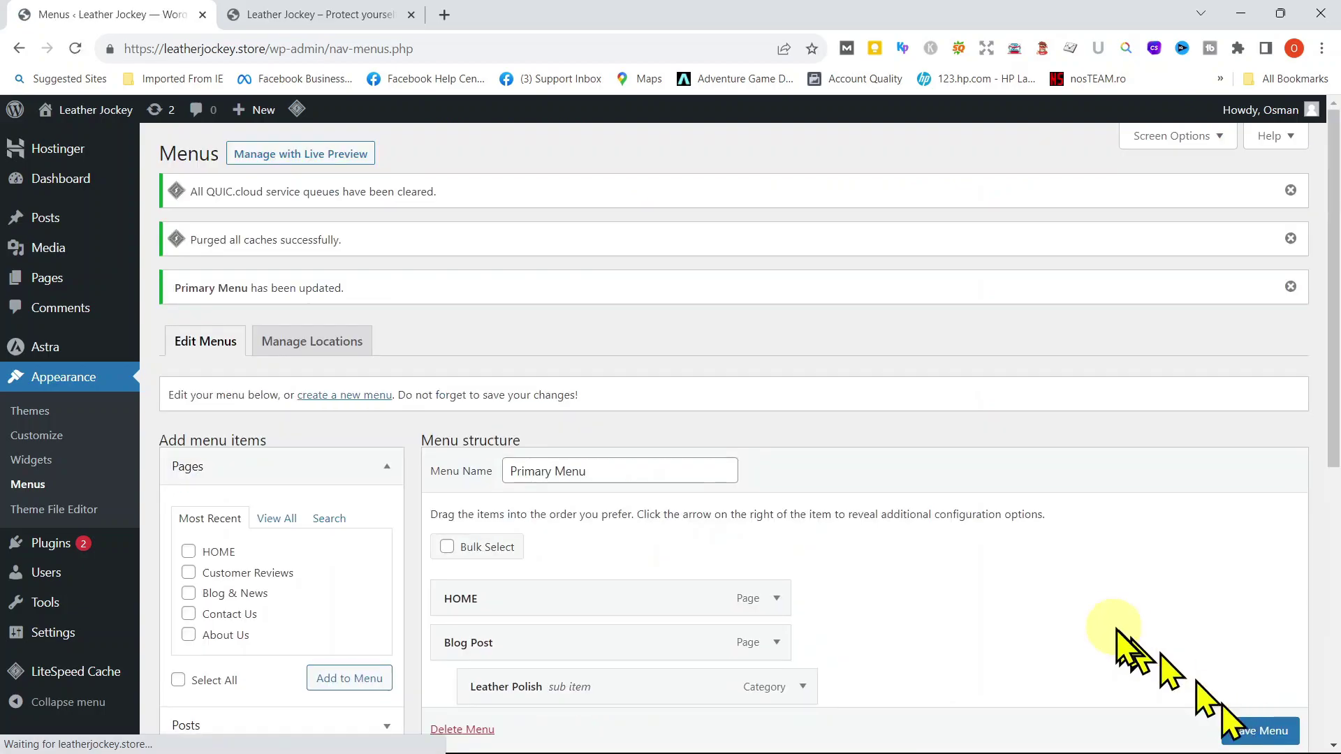
scroll(1107, 628, down, 2)
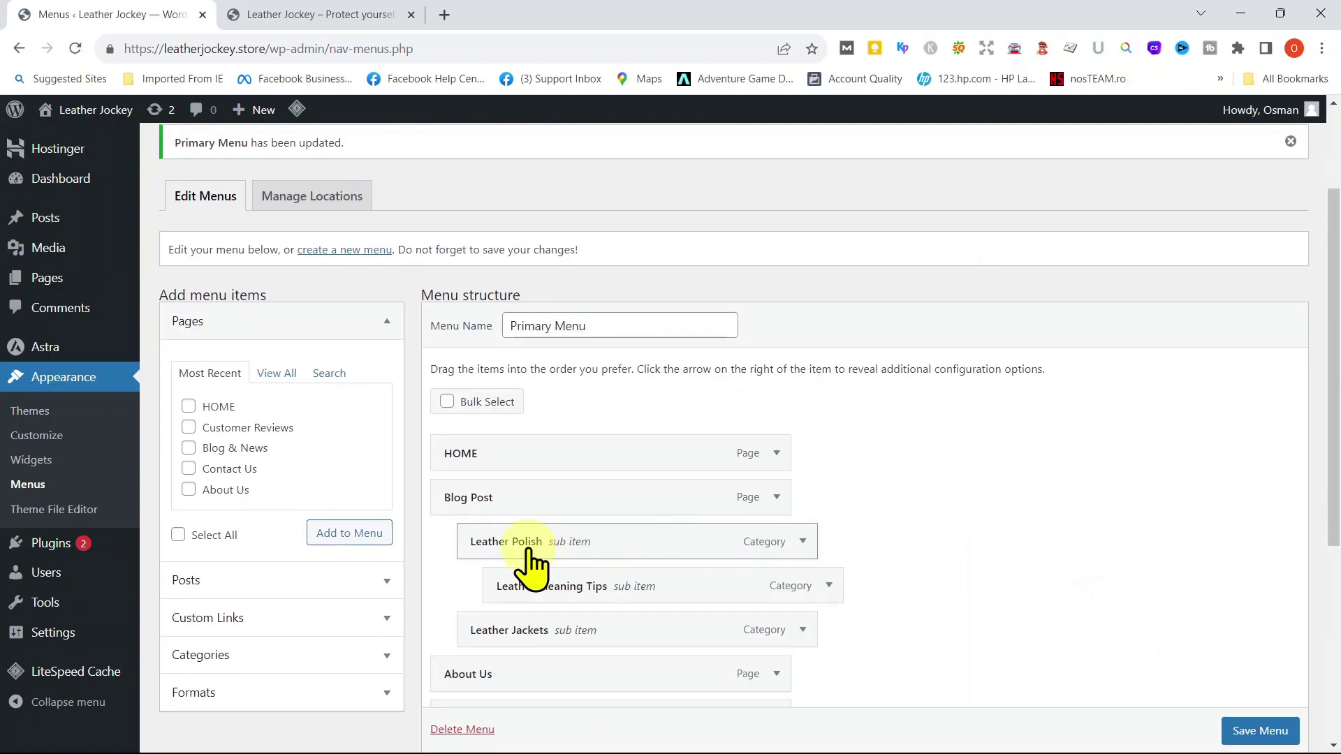
Reload the live Leather Jockey homepage and check the Blog Post dropdown for Leather Polish
click(320, 15)
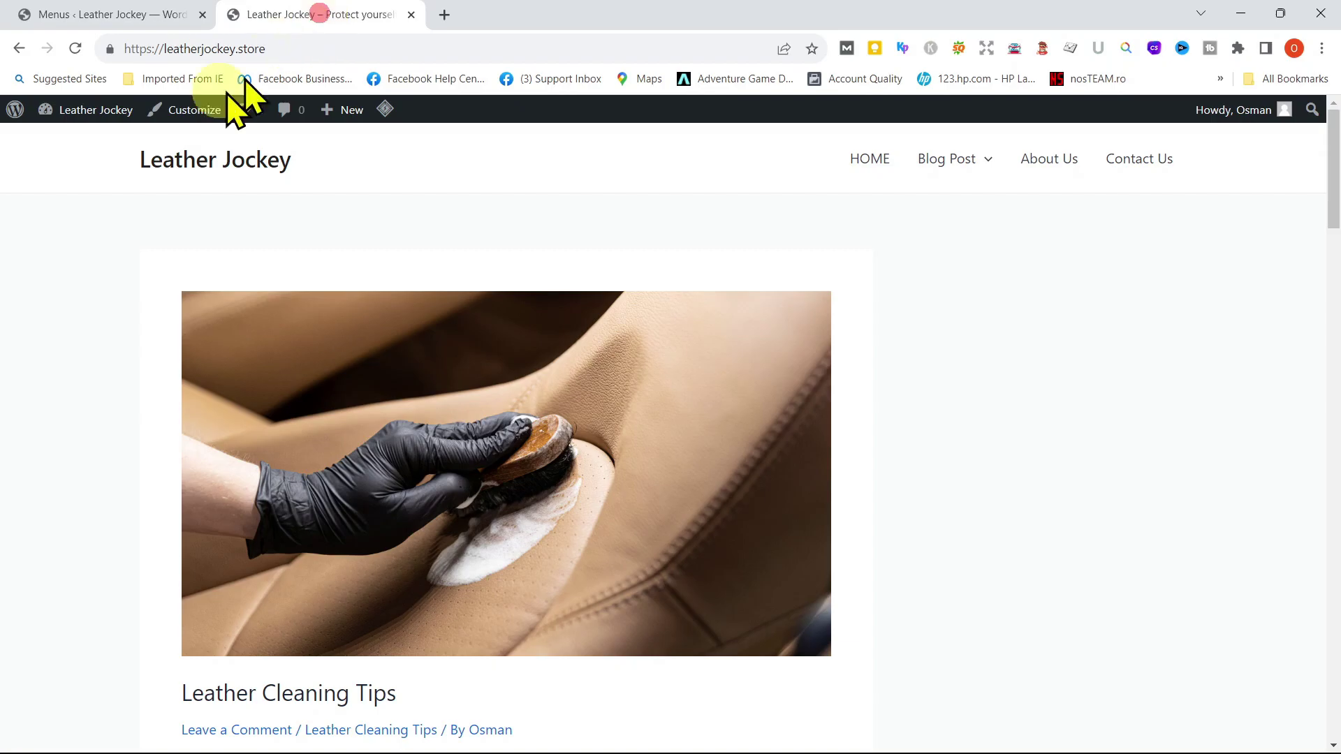
click(204, 168)
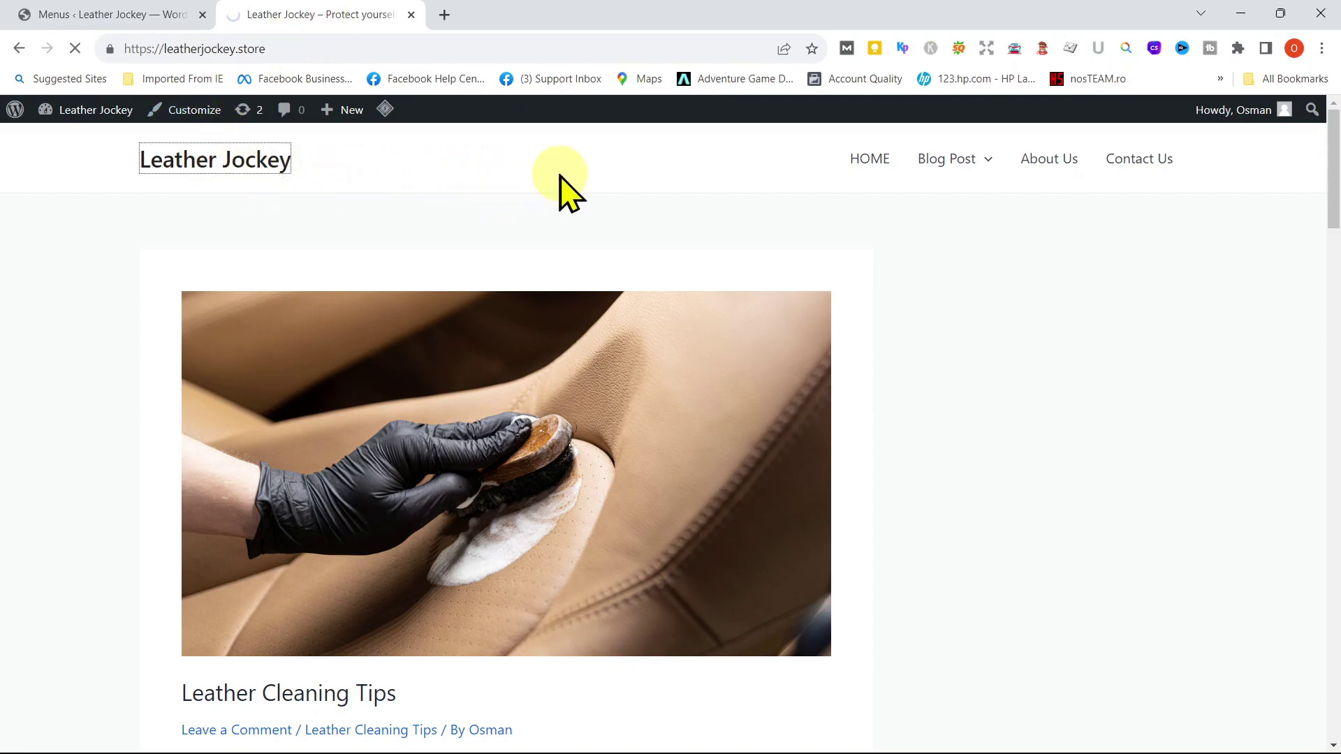
mouse_move(935, 162)
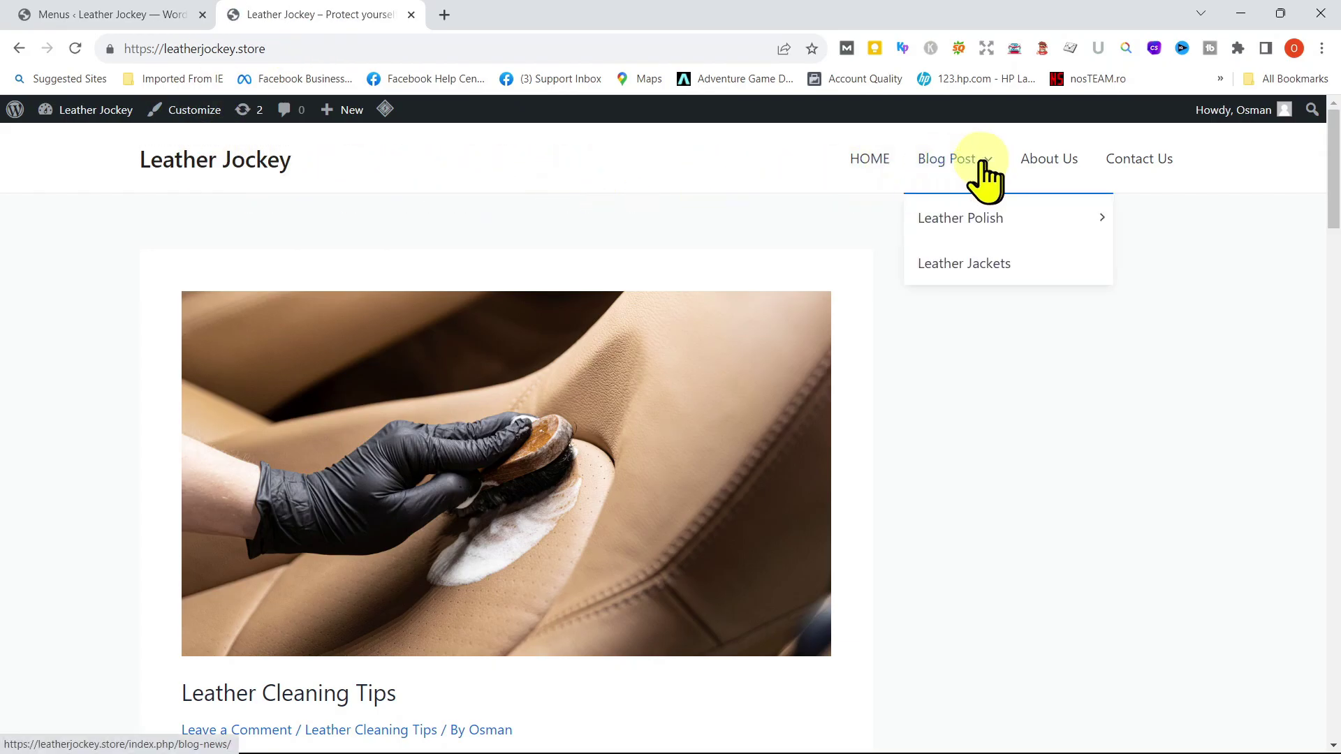
mouse_move(971, 227)
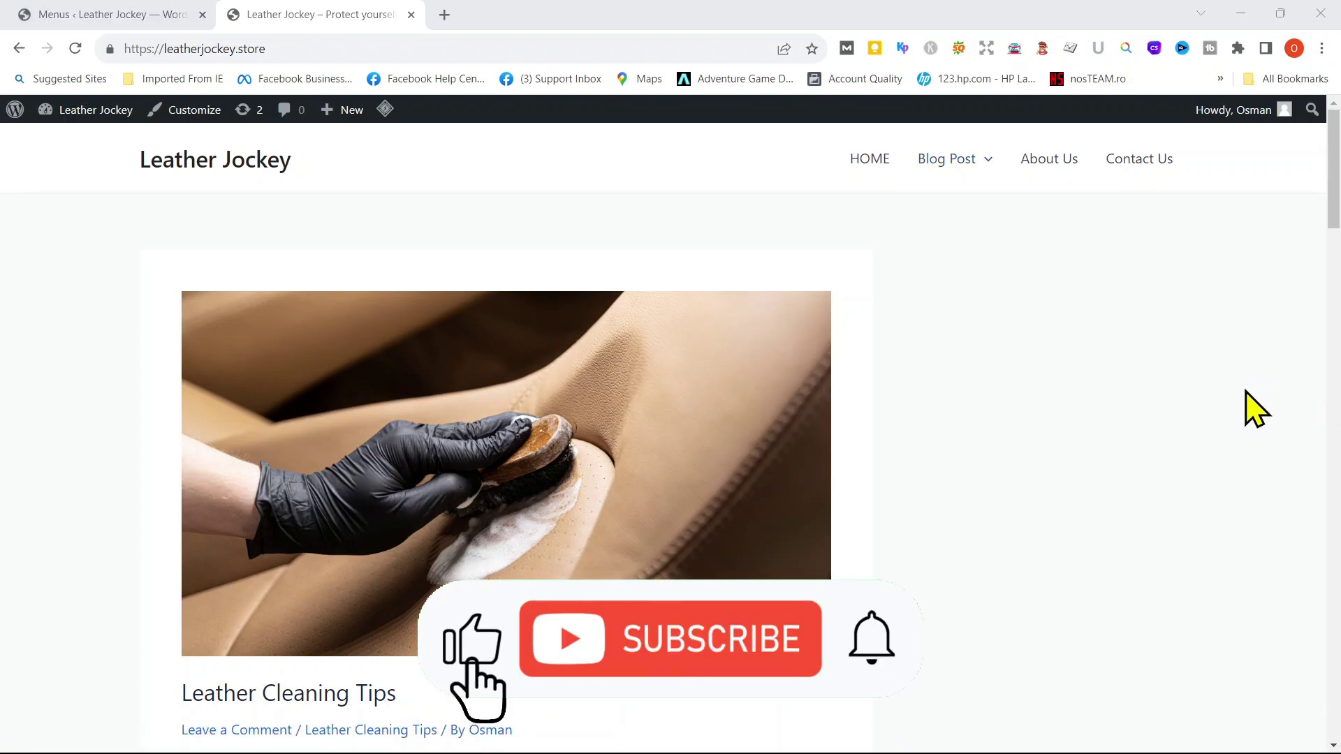
Scroll down the homepage to look through the published posts
scroll(1247, 393, down, 8)
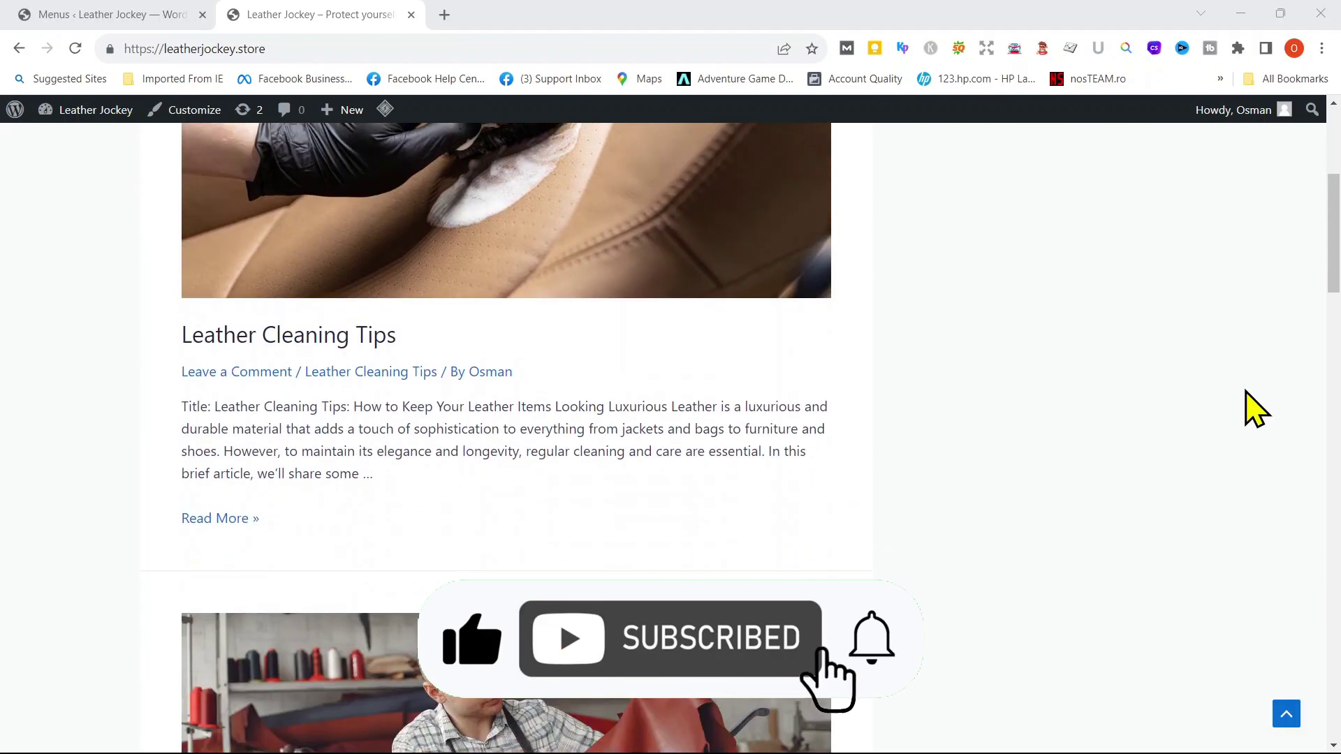
scroll(1246, 392, down, 2)
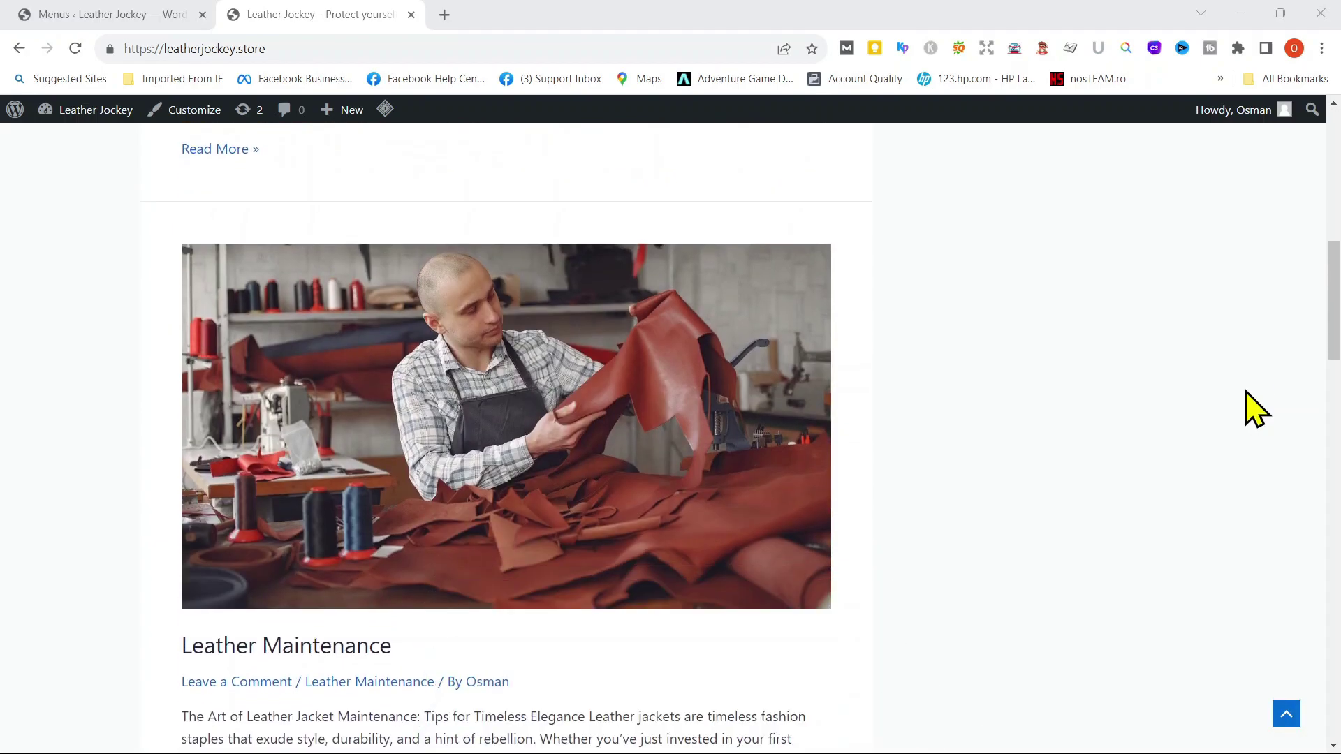
scroll(1255, 409, down, 14)
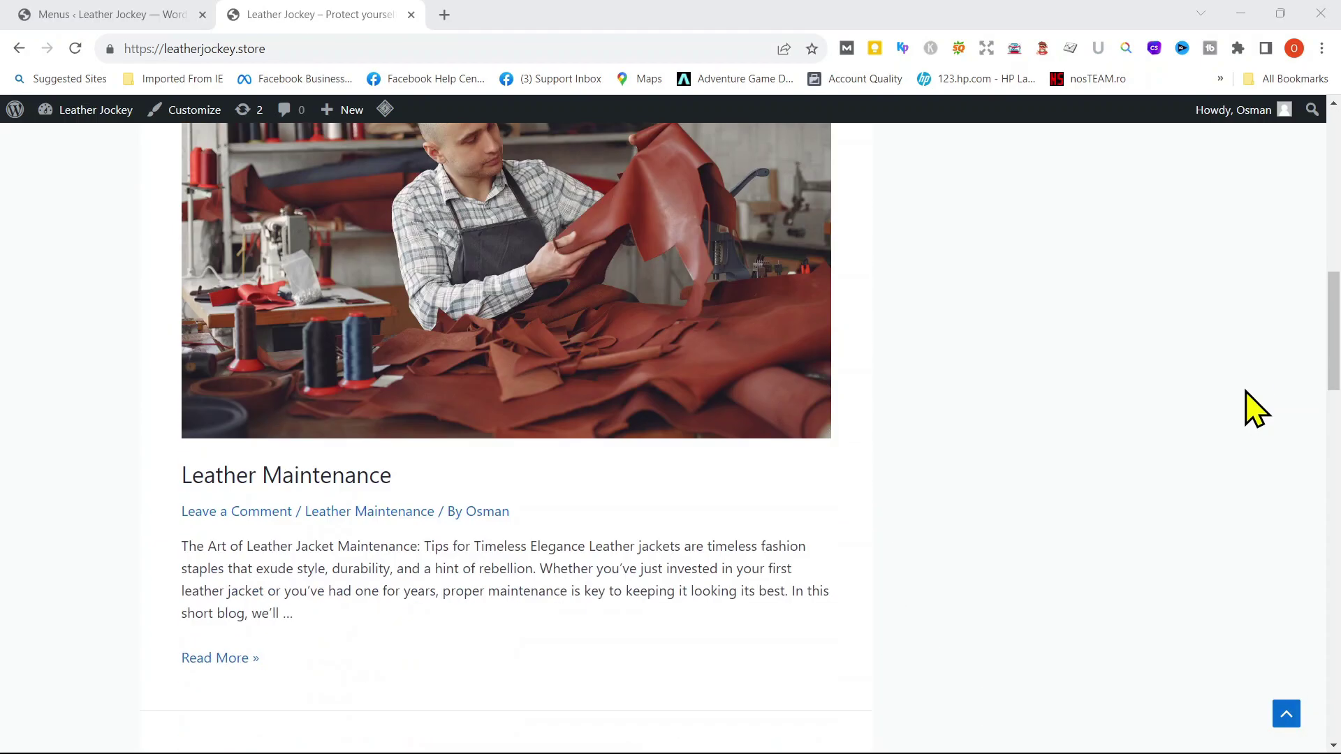
scroll(1246, 393, down, 12)
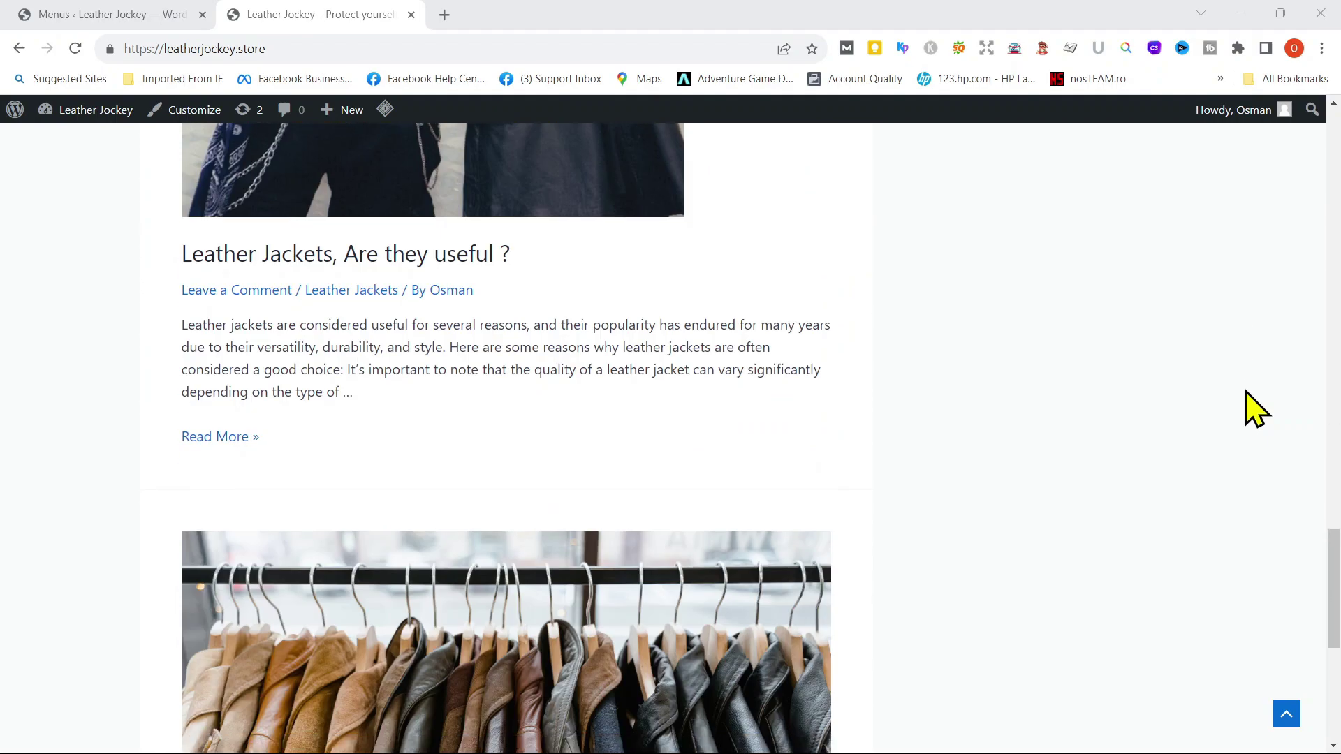